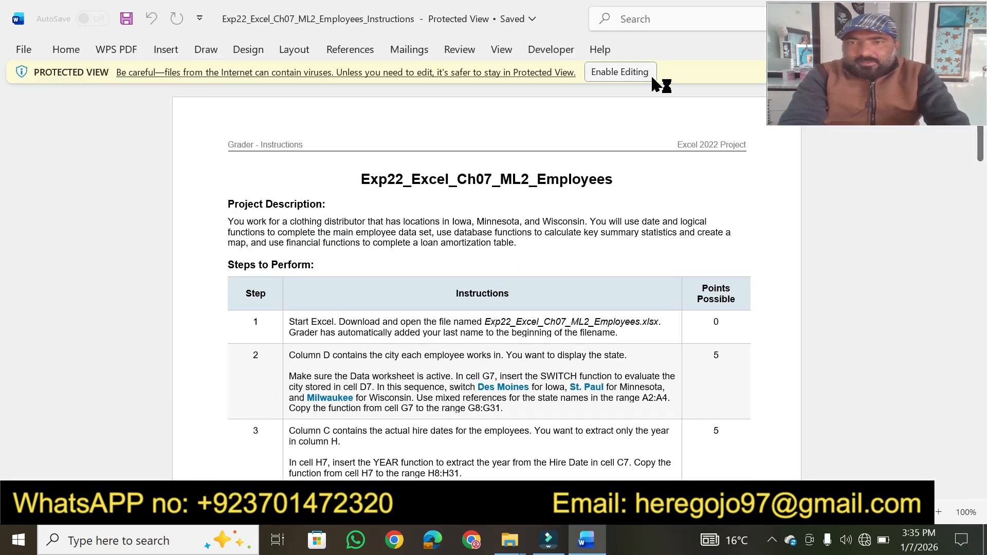
- Enable editing of the instructions document and enlarge the page view to 150%
left_click(650, 73)
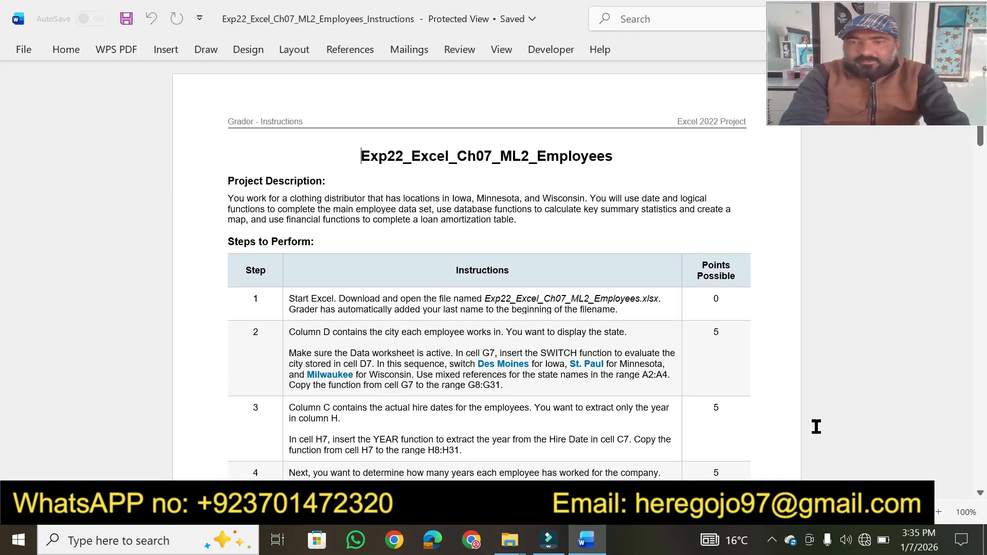
left_click(939, 512)
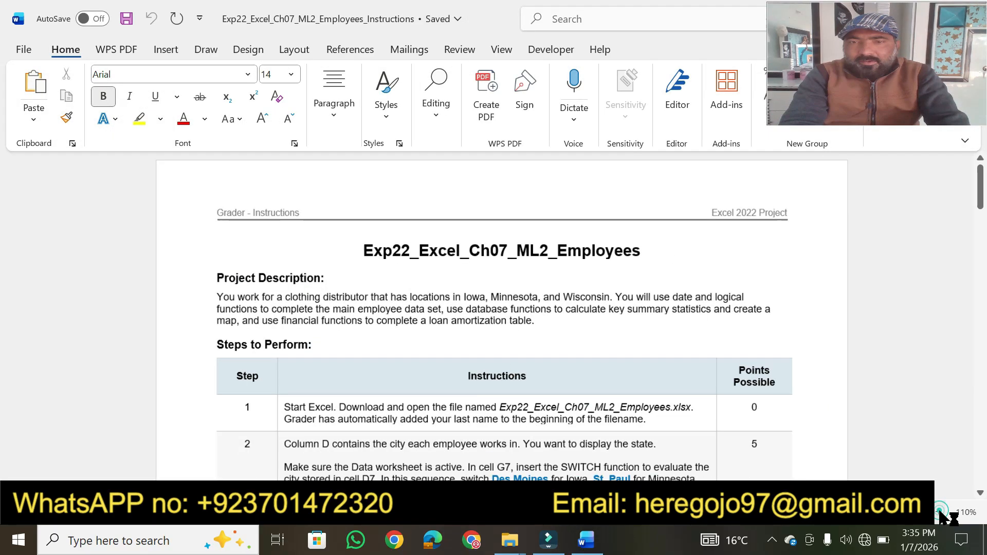
left_click(939, 512)
left_click(939, 512)
left_click(939, 512)
left_click(939, 512)
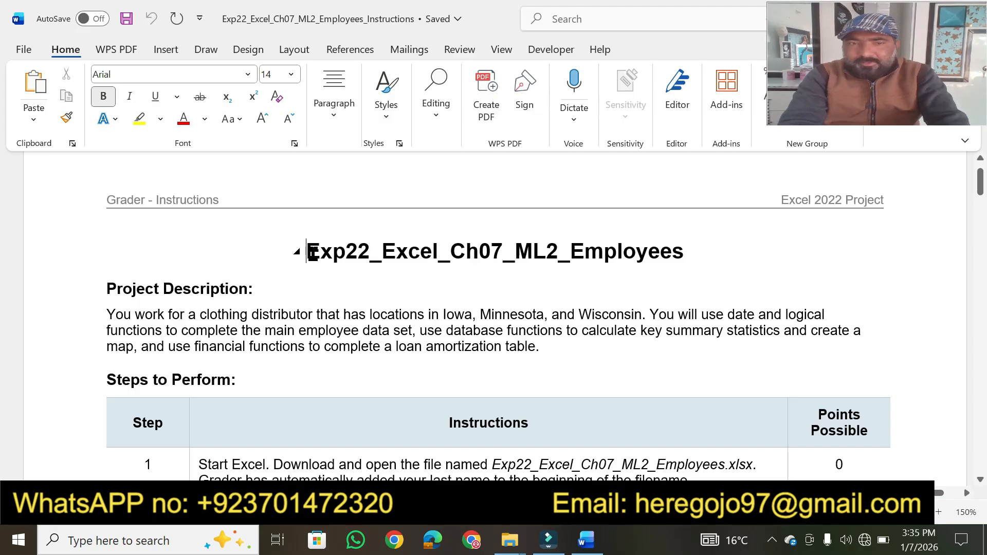
- Set the title Exp22_Excel_Ch07_ML2_Employees to font size 24 and highlight it in yellow
left_click_drag(306, 251, 639, 255)
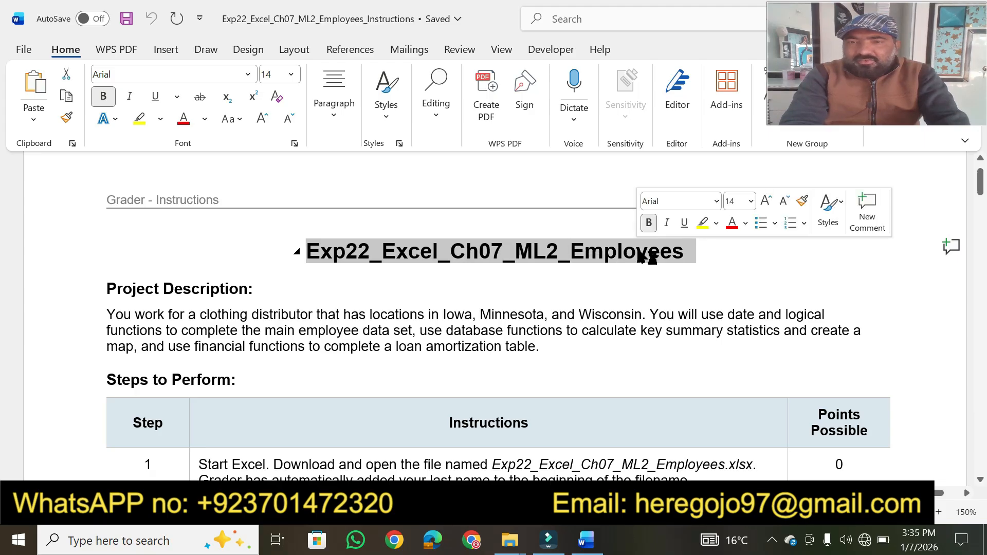
left_click(751, 201)
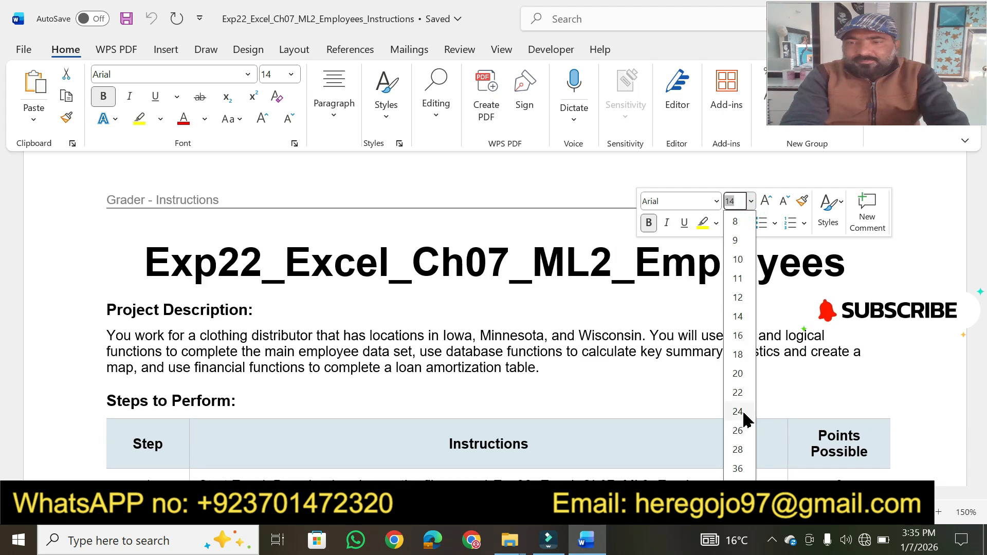
left_click(740, 411)
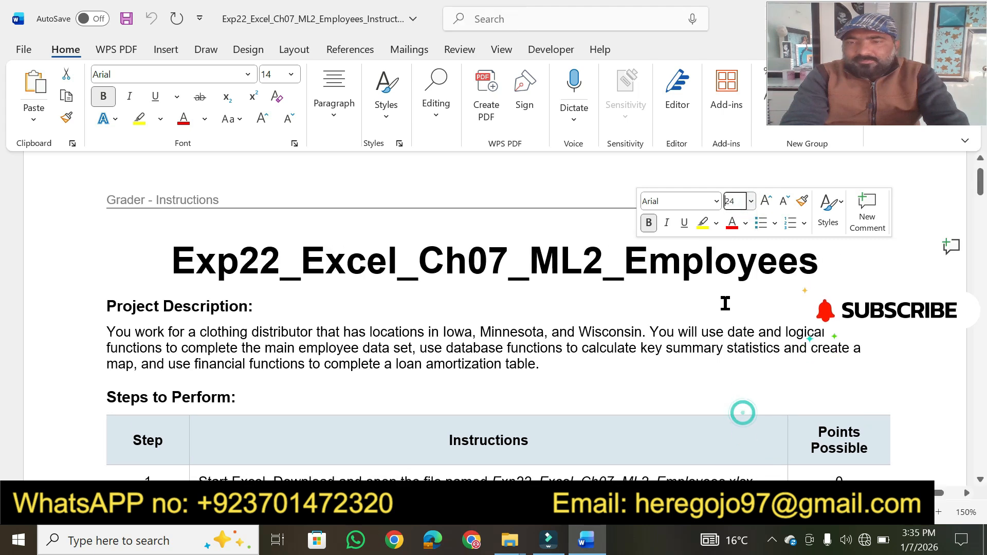
left_click(703, 224)
- Set the "Project Description:" heading to font size 16 and highlight it in yellow
mouse_move(261, 306)
left_mouse_down()
mouse_move(110, 315)
mouse_move(261, 310)
left_mouse_up()
left_click(109, 309)
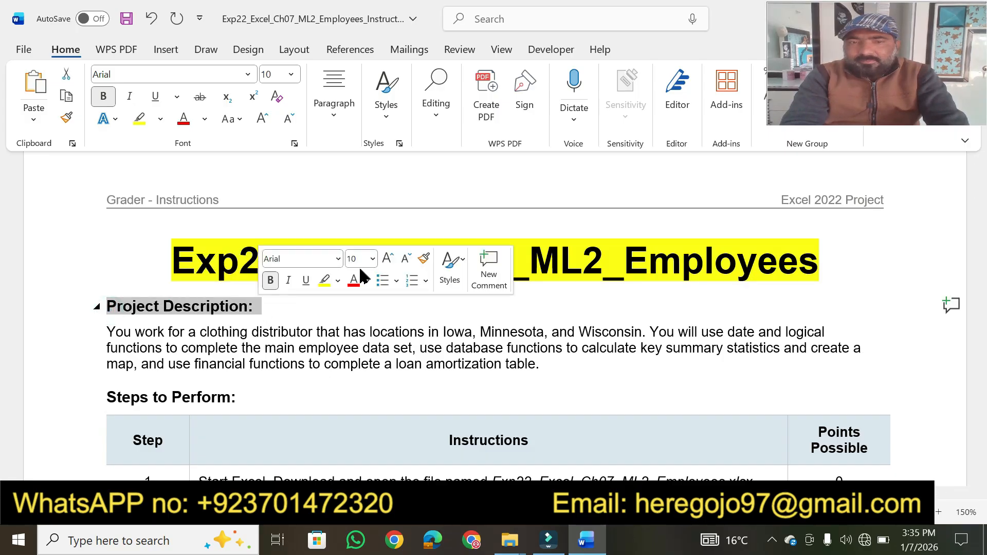
left_click(373, 258)
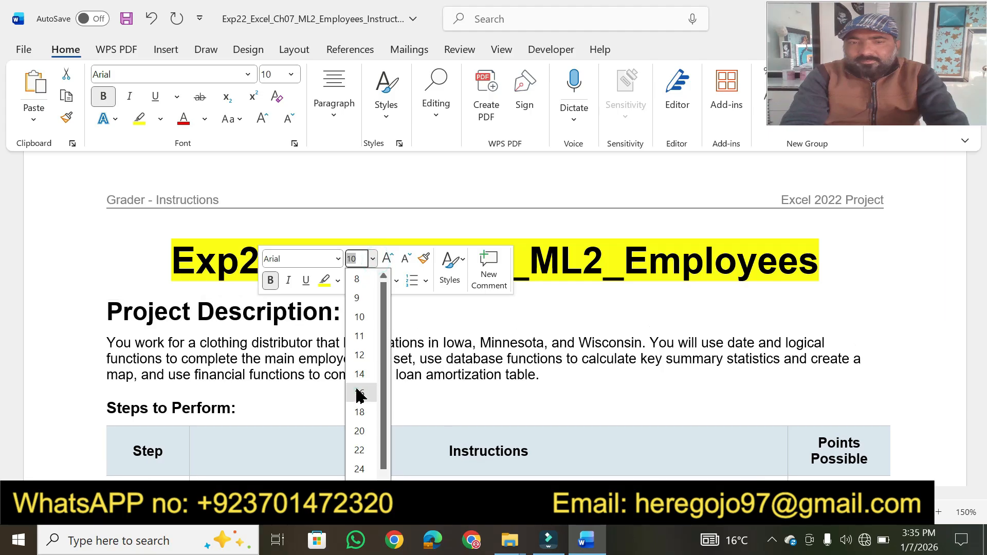
left_click(357, 388)
left_click(324, 280)
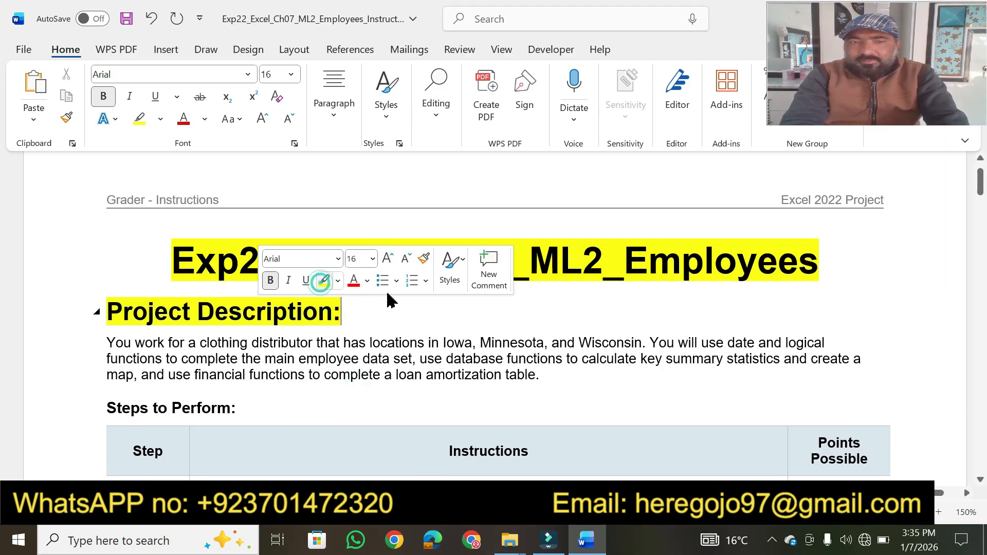
left_click(548, 371)
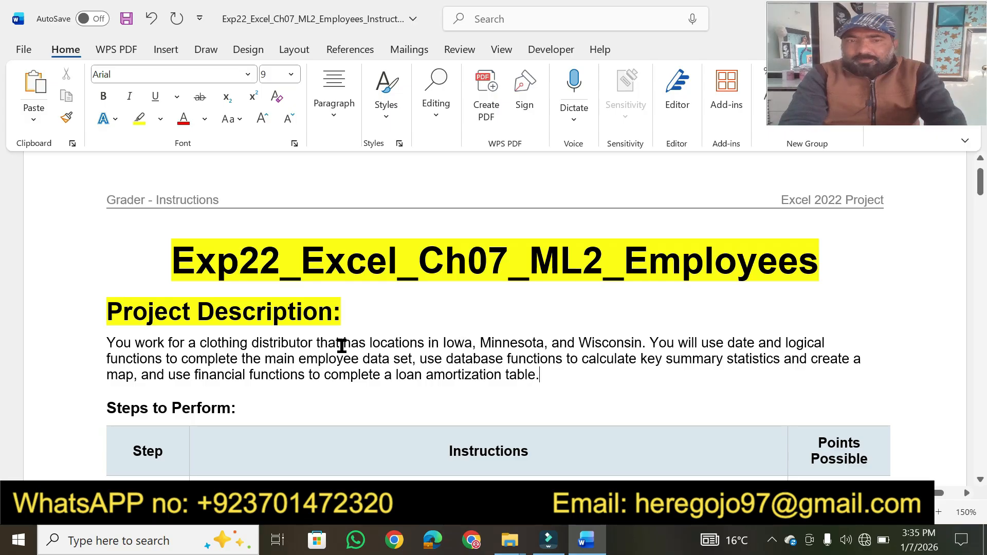
- Highlight the save, close and submit instruction of step 21 at the end of the table in yellow
left_click_drag(982, 188, 979, 427)
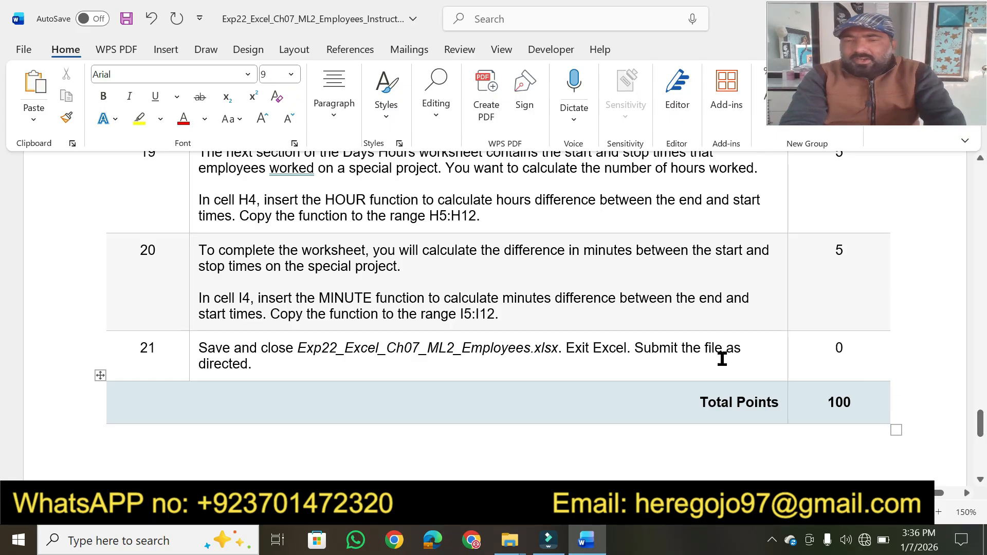
left_click_drag(260, 368, 201, 351)
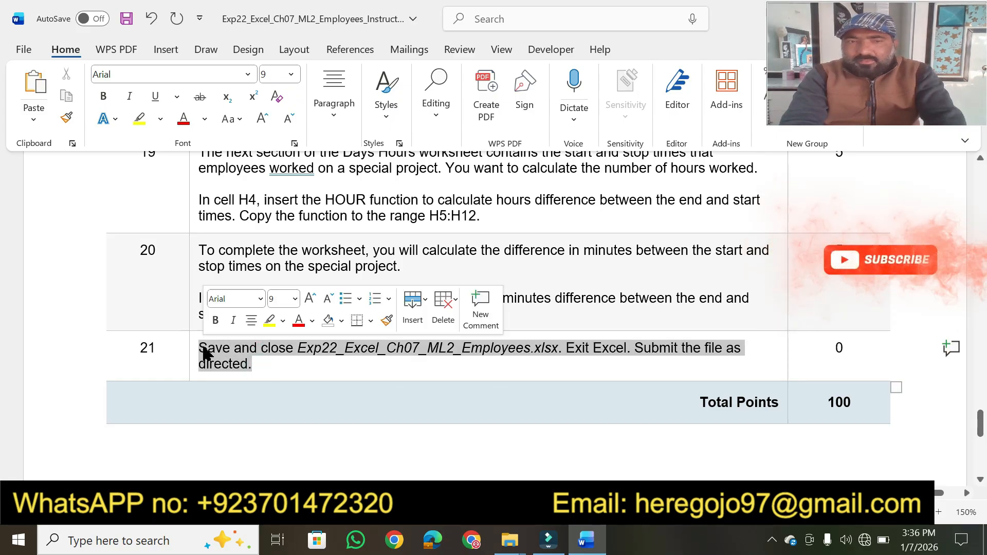
left_click(269, 320)
left_click(270, 365)
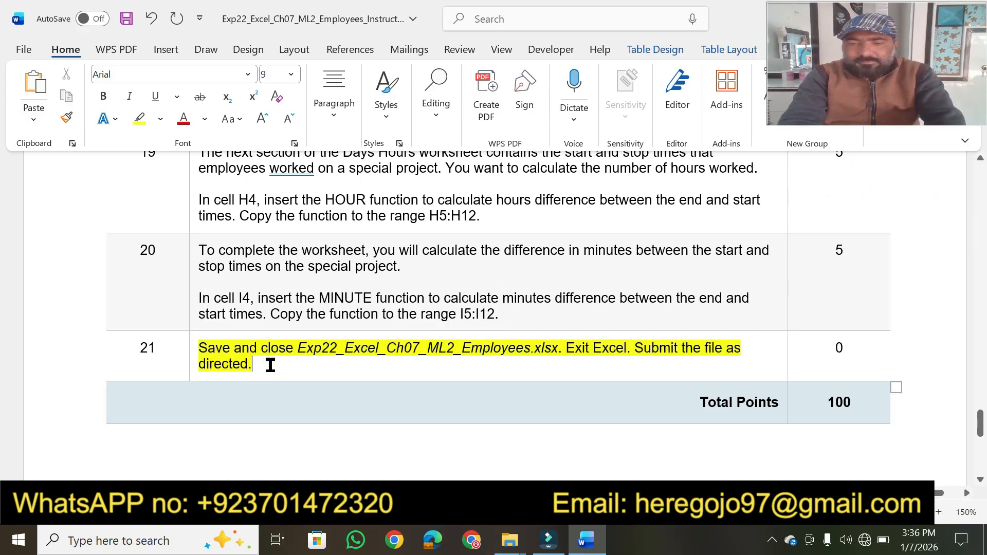
key("alt")
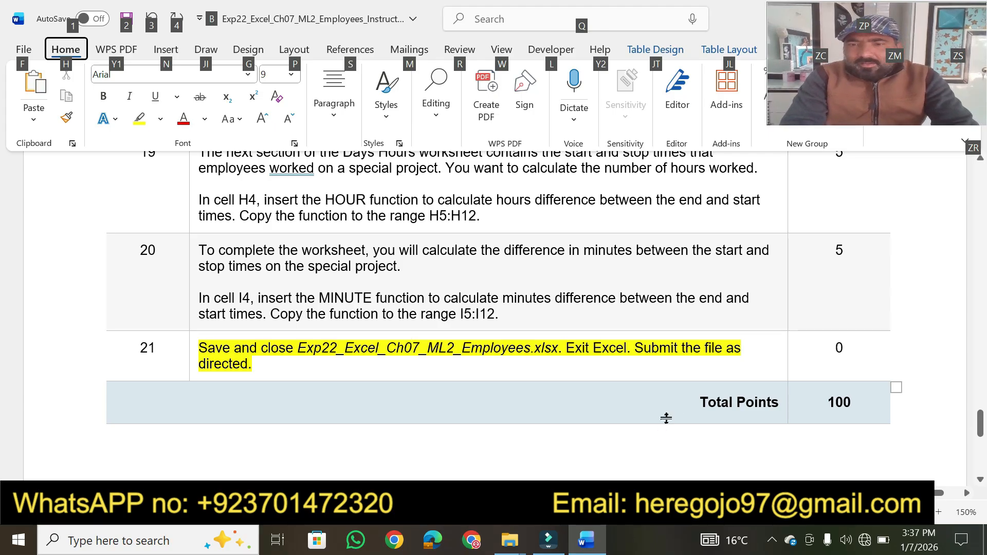
left_click(658, 447)
- Highlight the key phrases of the project description paragraph in yellow, from the clothing distributor's locations through the loan amortization table
left_click_drag(980, 438, 980, 199)
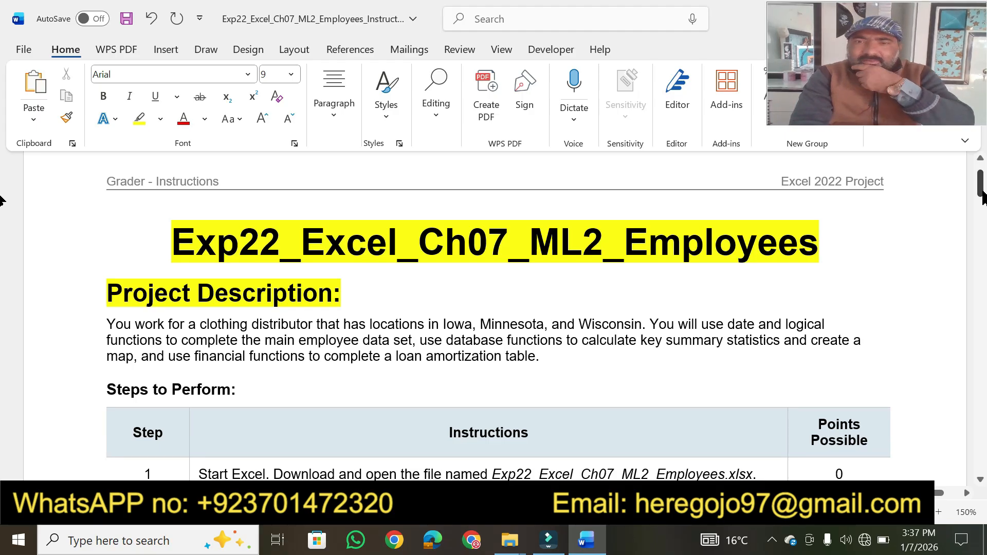
left_click(140, 123)
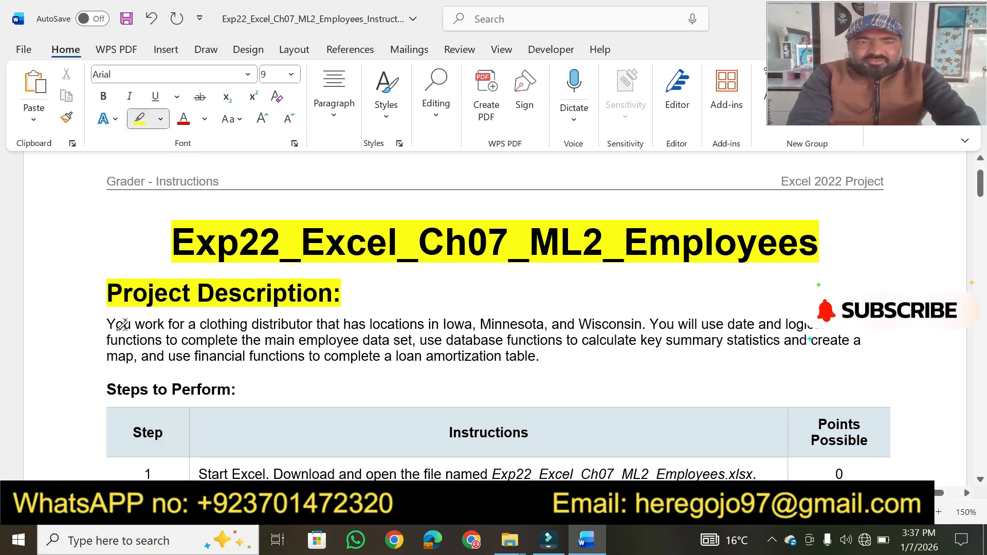
mouse_move(123, 324)
left_mouse_down()
mouse_move(495, 318)
mouse_move(471, 317)
mouse_move(578, 322)
mouse_move(637, 341)
mouse_move(616, 320)
left_mouse_up()
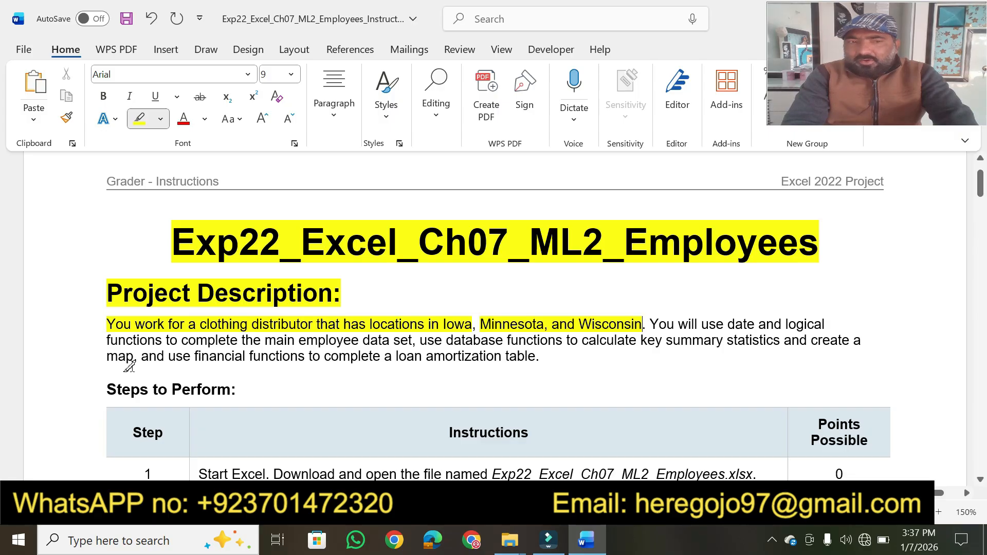
left_click_drag(105, 340, 601, 339)
left_click_drag(670, 341, 789, 342)
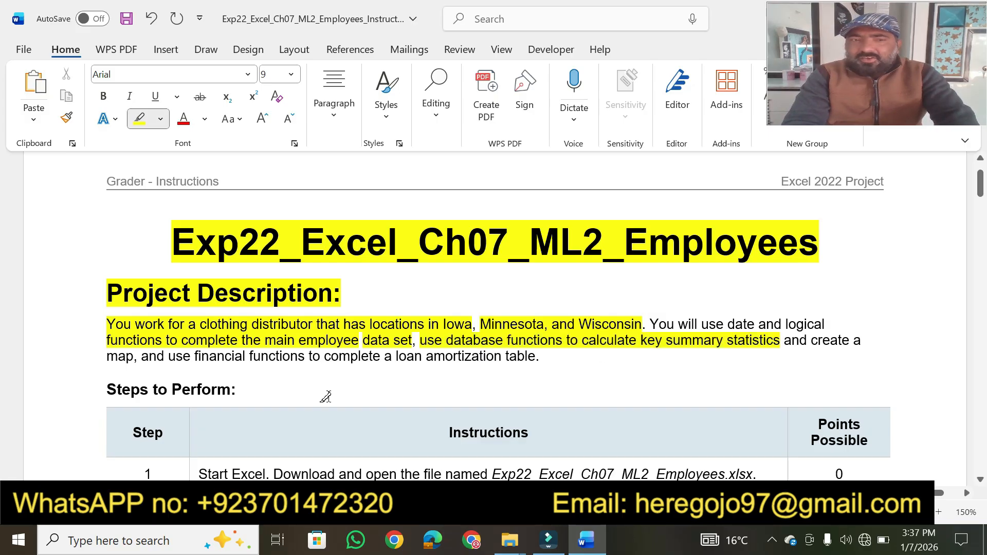
left_click_drag(113, 357, 327, 367)
left_click_drag(401, 364, 464, 358)
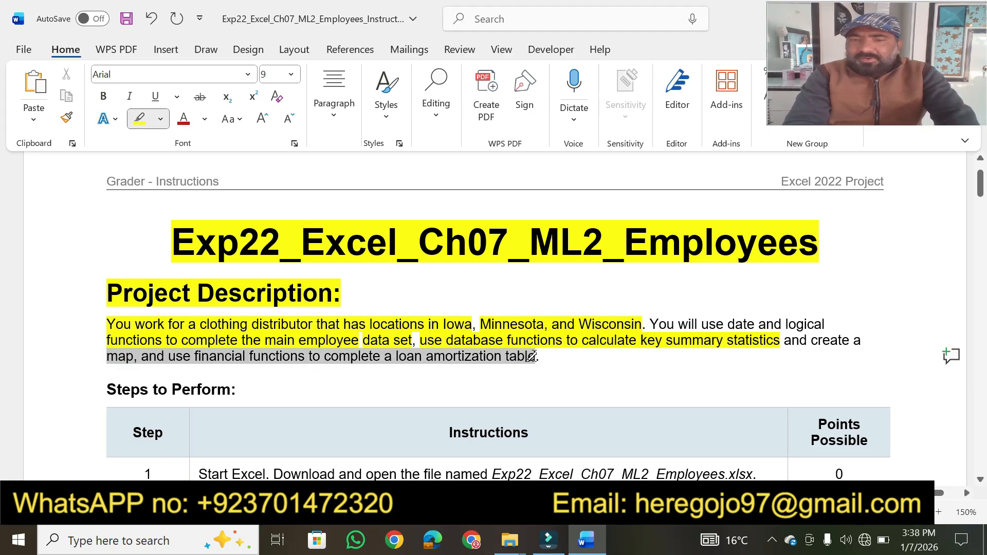
left_click_drag(532, 356, 532, 356)
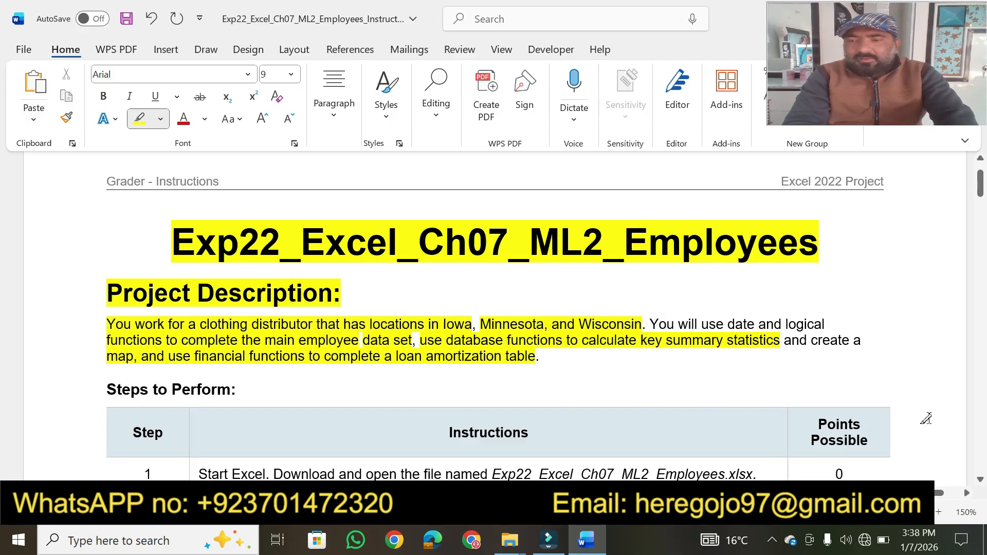
- Highlight the "Steps to Perform:" and "Instructions" headings and the key phrases of step 1 in yellow
left_click(979, 478)
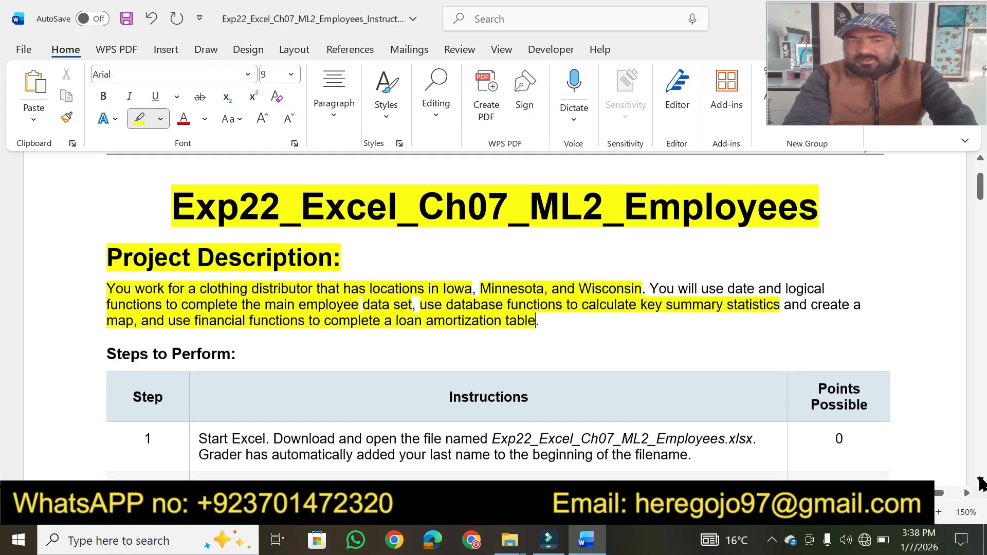
left_click_drag(979, 480, 979, 480)
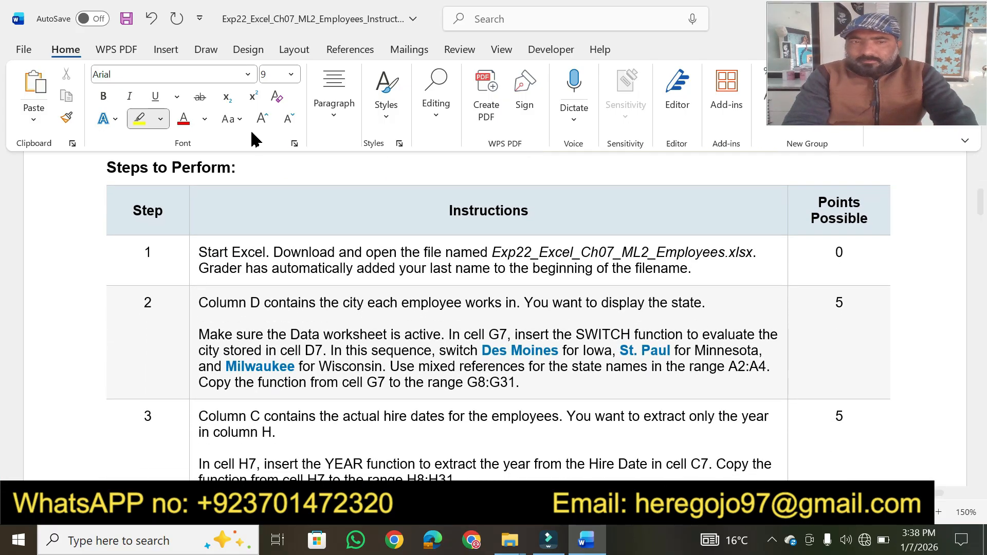
left_click_drag(236, 172, 112, 175)
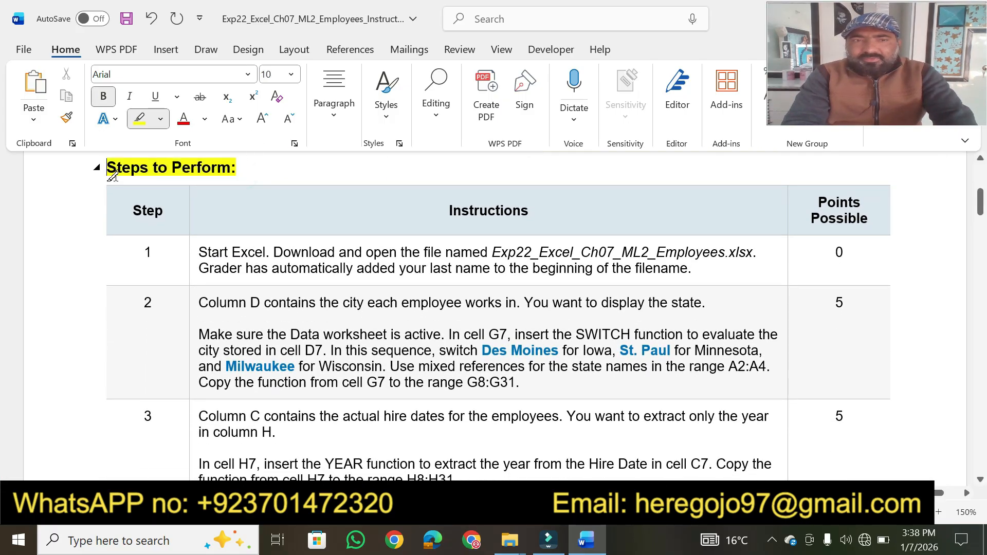
left_click_drag(527, 210, 449, 211)
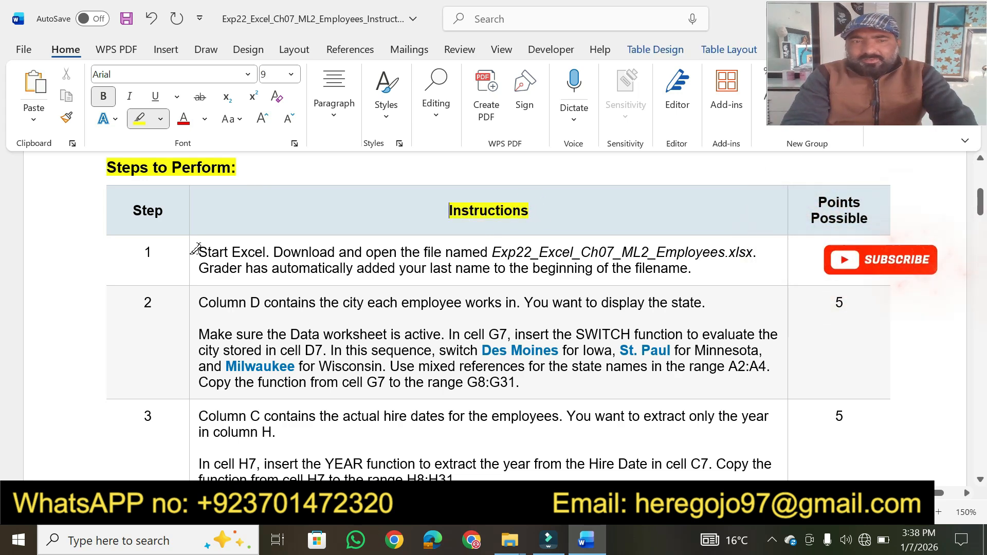
left_click_drag(224, 249, 752, 252)
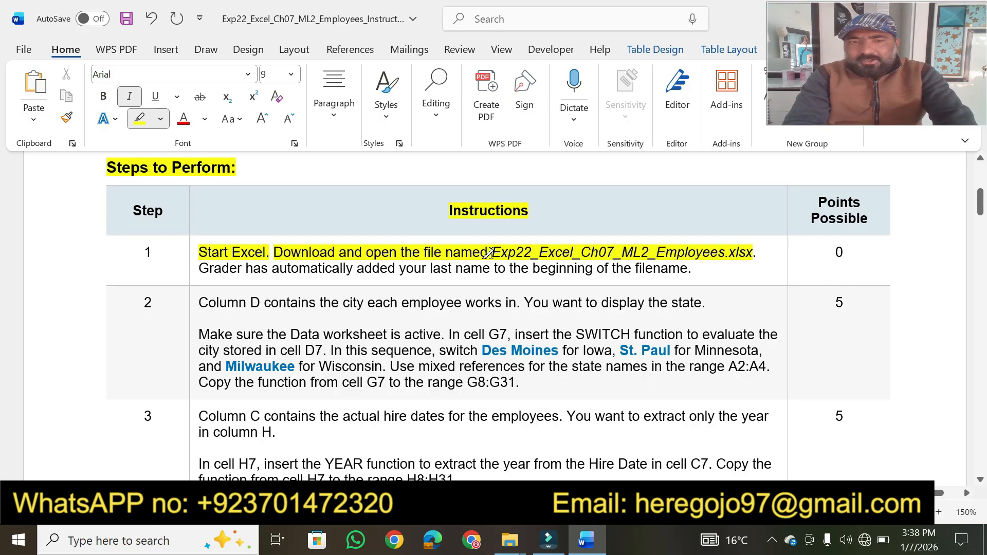
left_click_drag(273, 267, 592, 268)
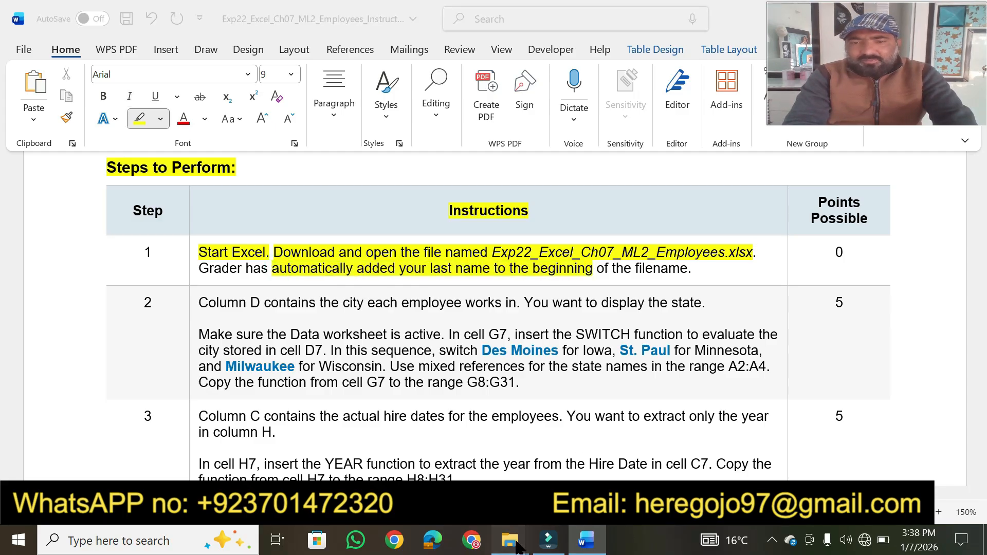
- Open the Exp22_Excel_Ch07_ML2_Employees workbook from the assignment folder in Excel and enable editing
mouse_move(509, 540)
left_click(591, 452)
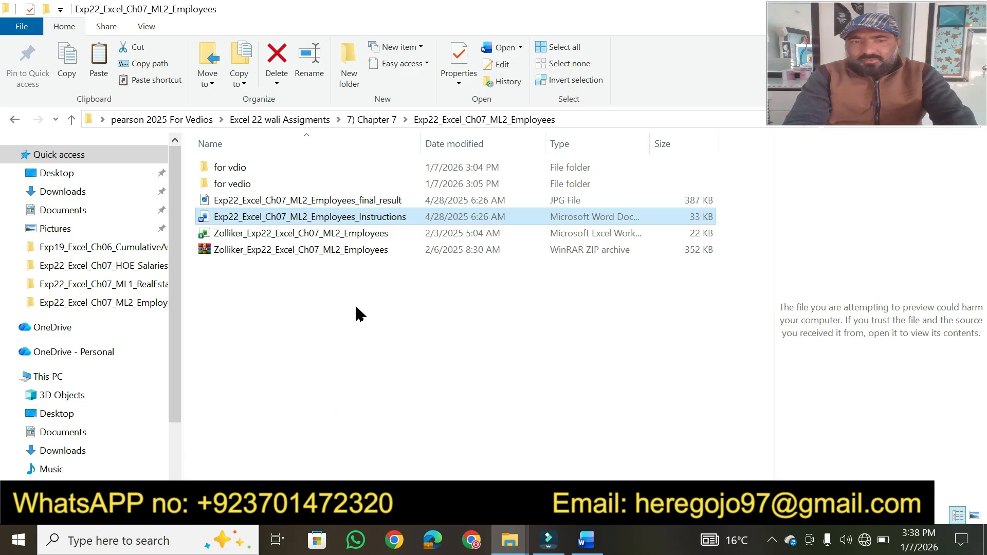
double_click(282, 231)
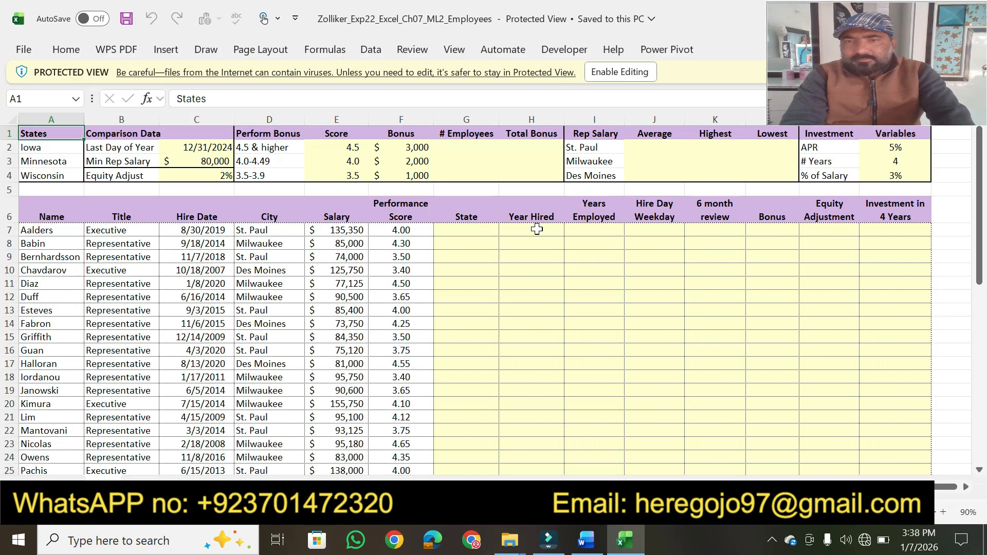
left_click(617, 72)
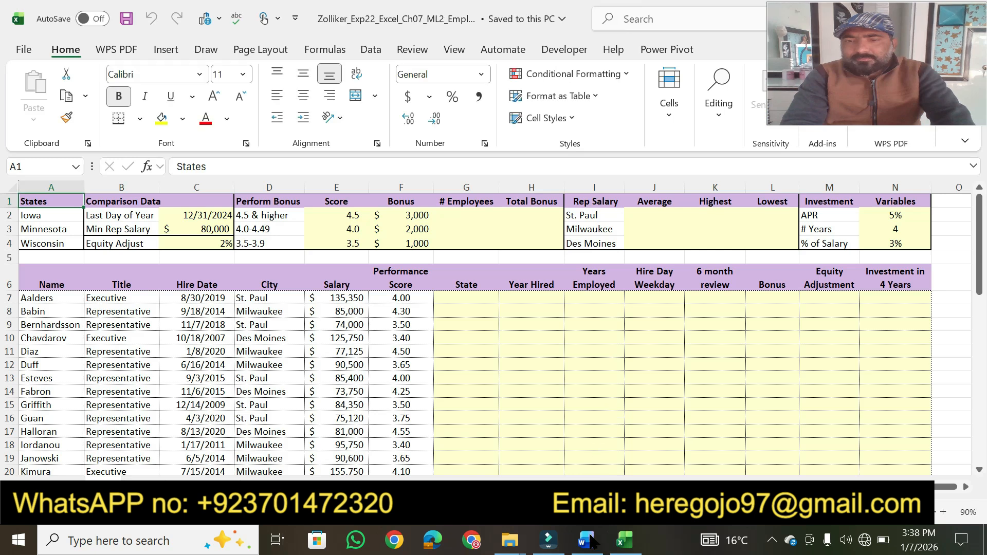
- Switch back to the Word instructions and highlight step 2's phrases about column D, displaying the state and the active Data worksheet in yellow
left_click(586, 539)
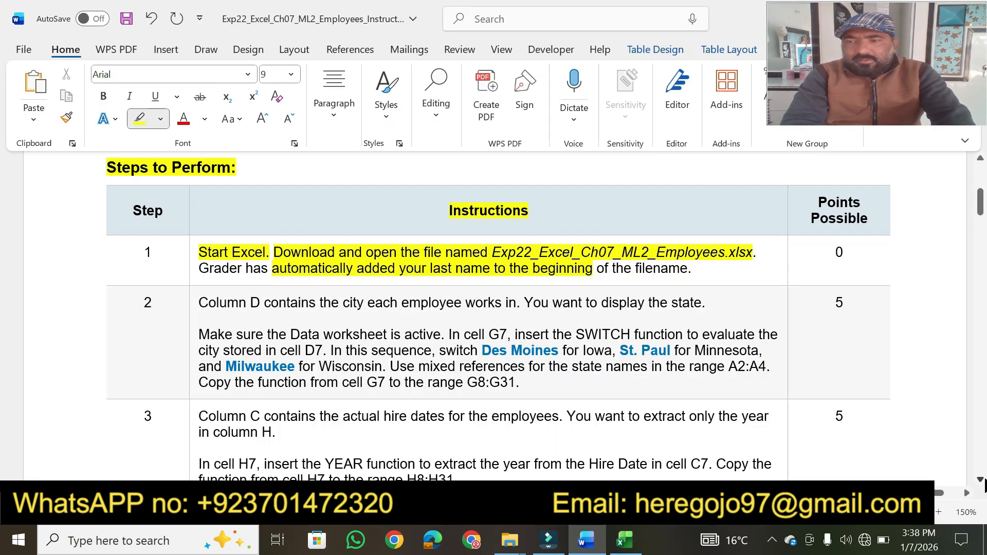
scroll(985, 489, "down", 4)
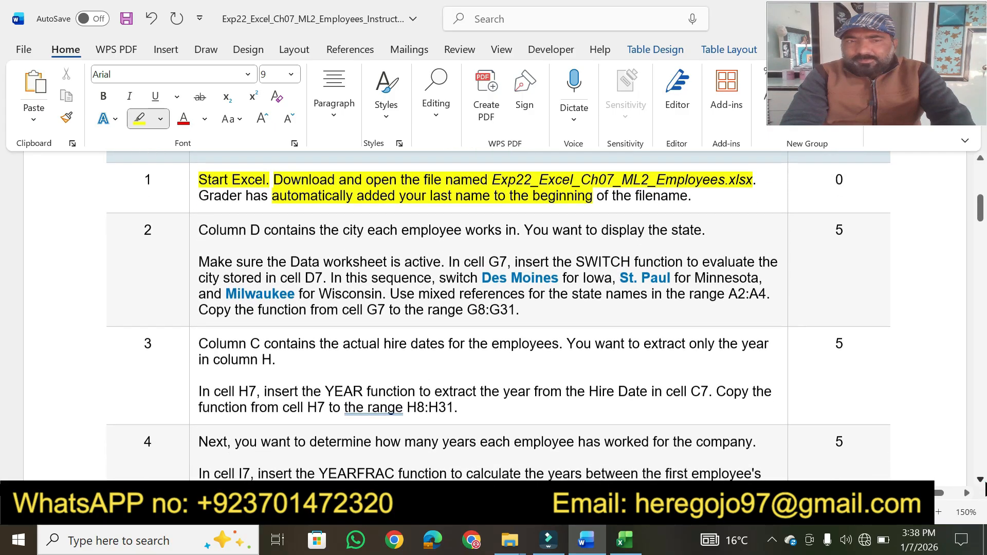
scroll(985, 489, "down", 1)
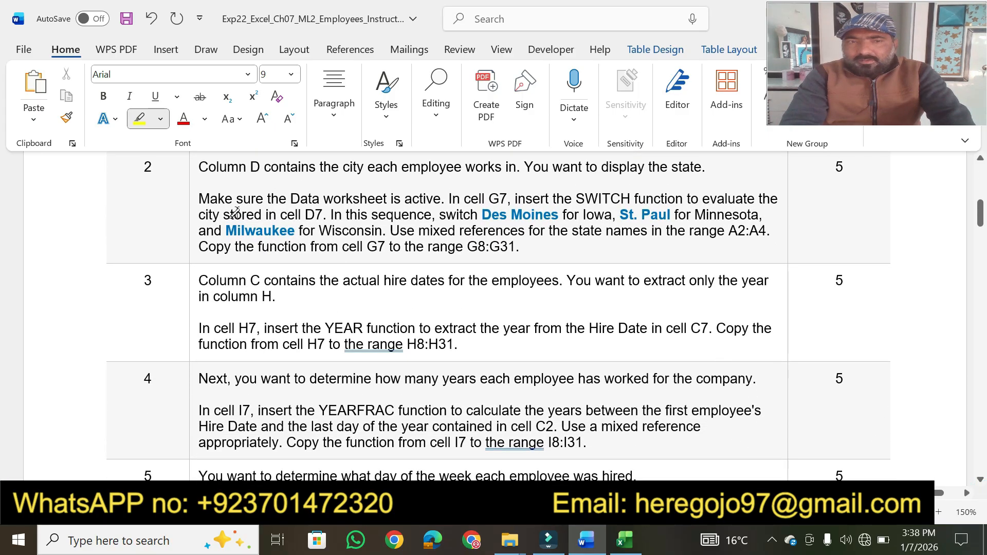
left_click_drag(199, 165, 504, 166)
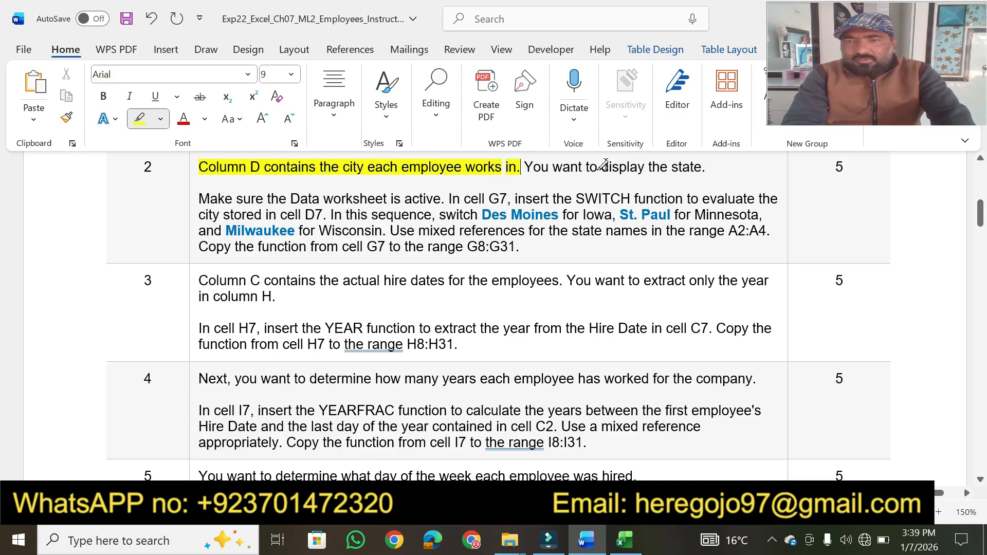
left_click_drag(602, 167, 685, 167)
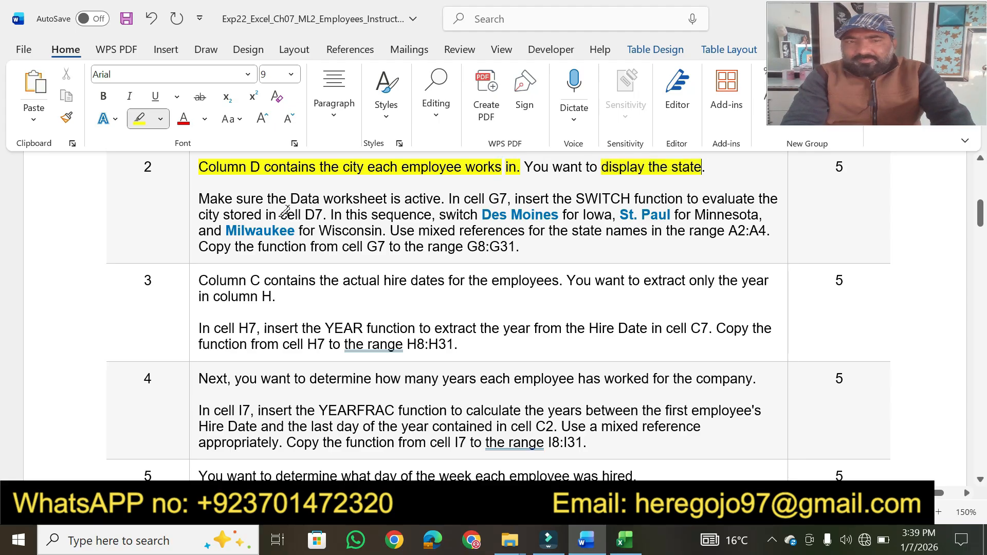
left_click_drag(201, 195, 440, 198)
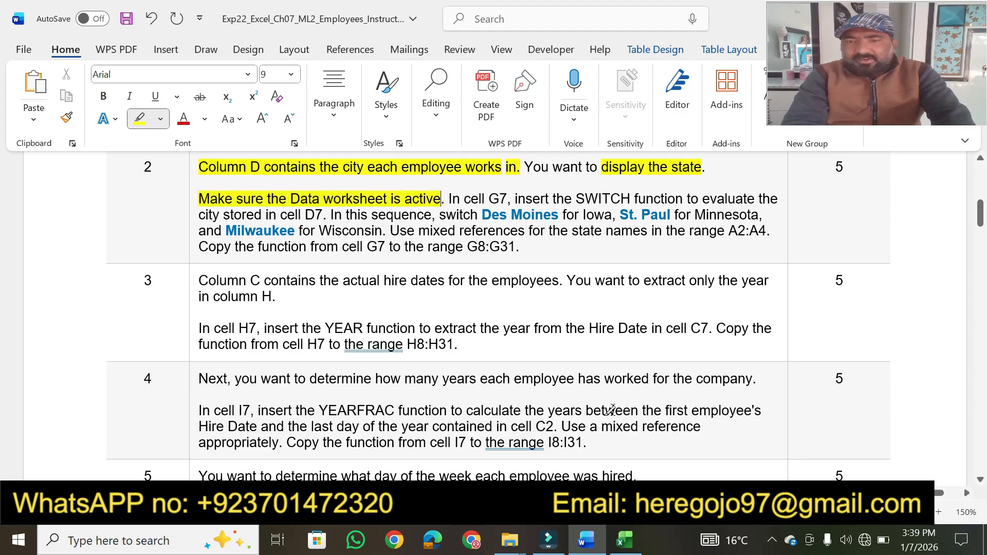
- Highlight step 2's phrases "cell G7, insert" and "SWITCH function to" in yellow in the Word instructions
left_click(624, 551)
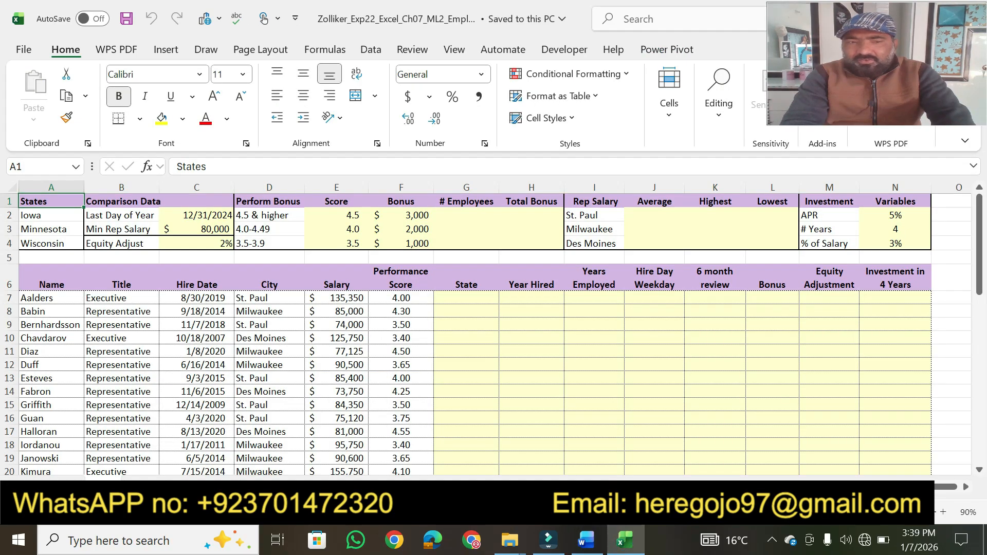
left_click(586, 540)
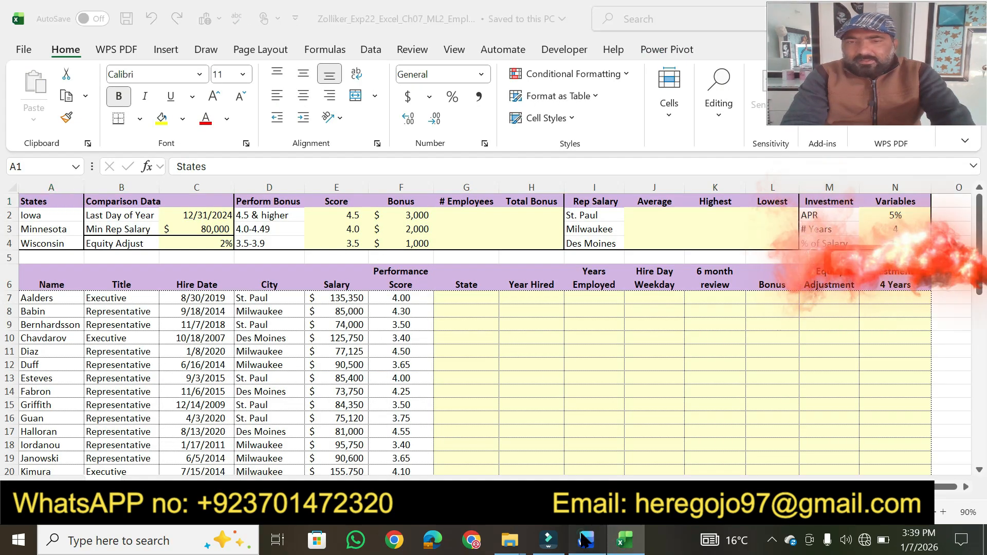
left_click_drag(464, 199, 524, 193)
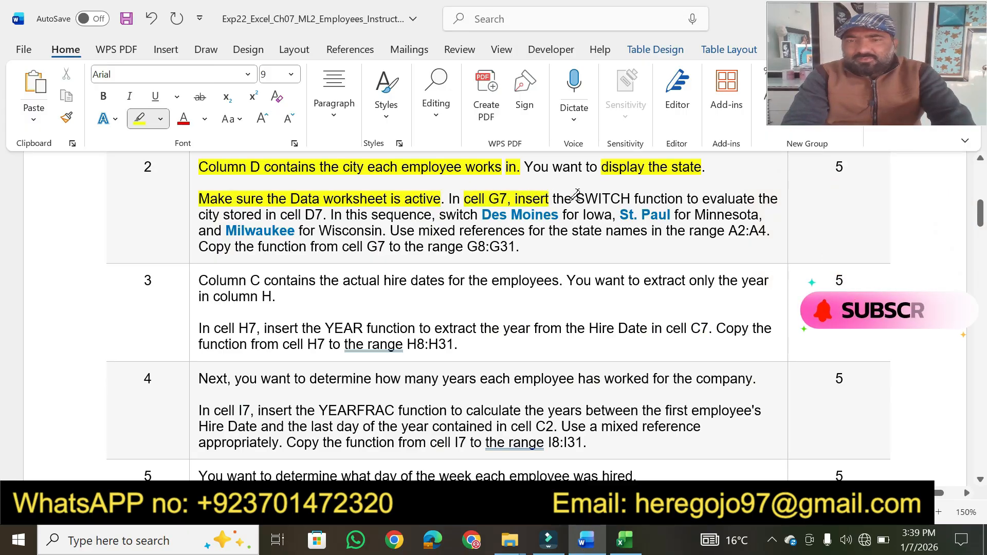
left_click_drag(574, 198, 702, 199)
left_click(622, 540)
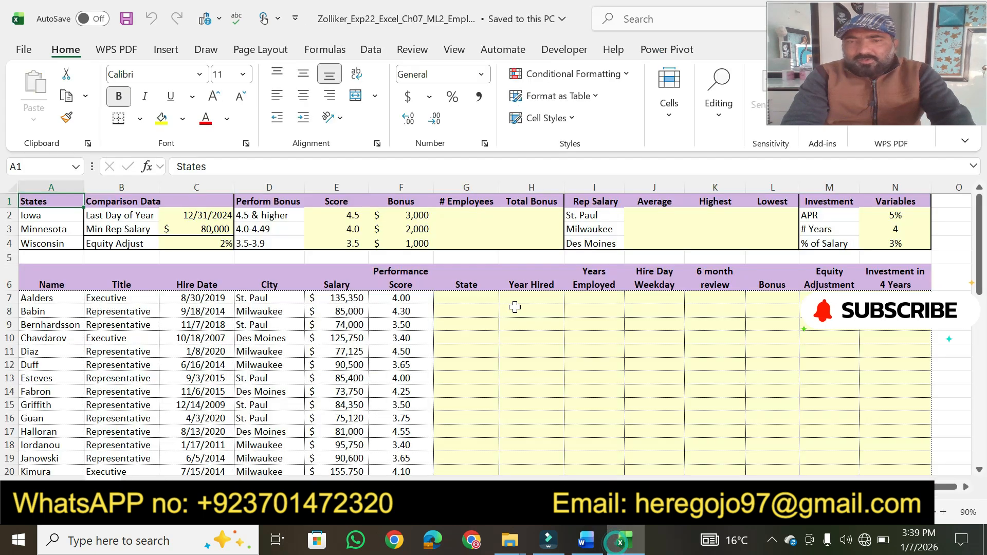
left_click(474, 297)
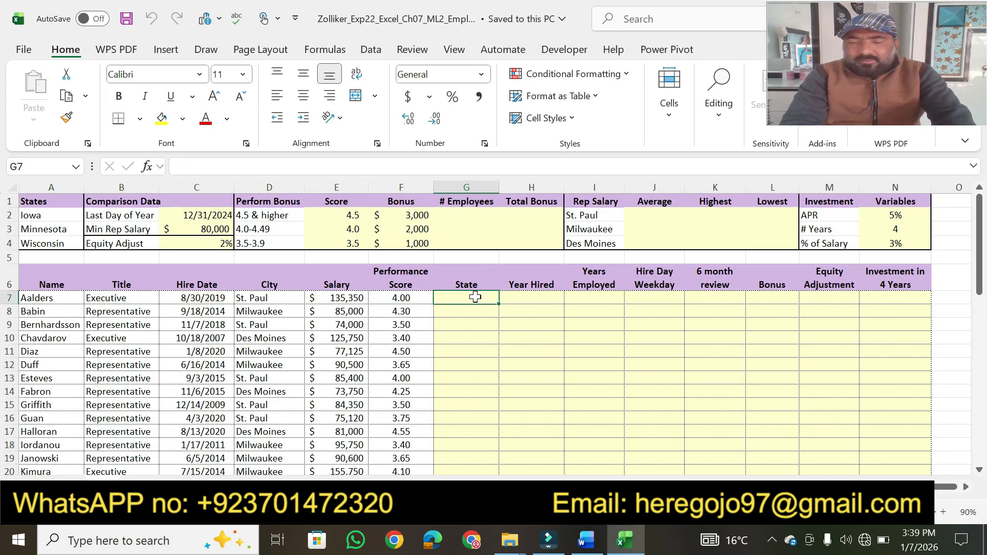
type("=swi")
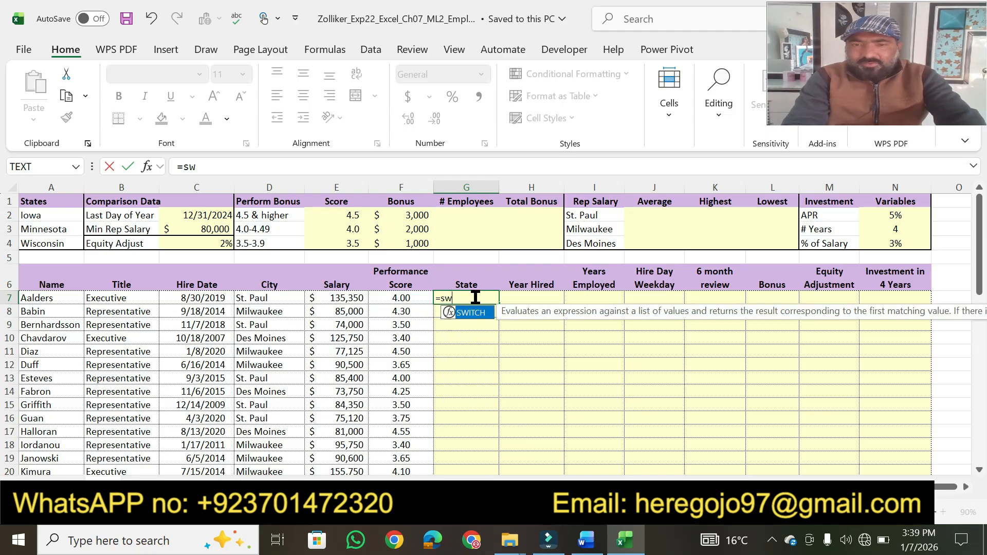
key("Tab")
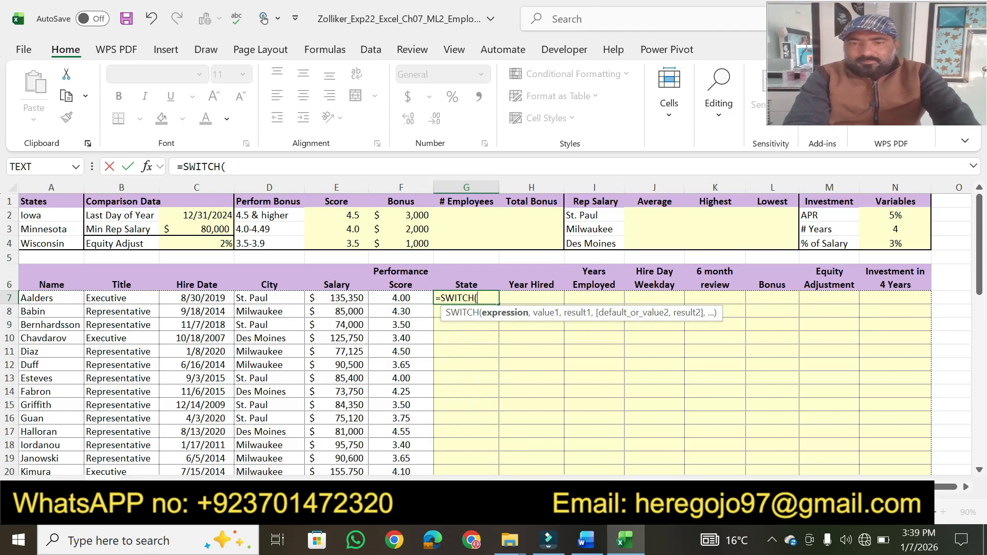
- Switch to the Word instructions and highlight step 2's phrase "stored in cell D7" in yellow
left_click(586, 540)
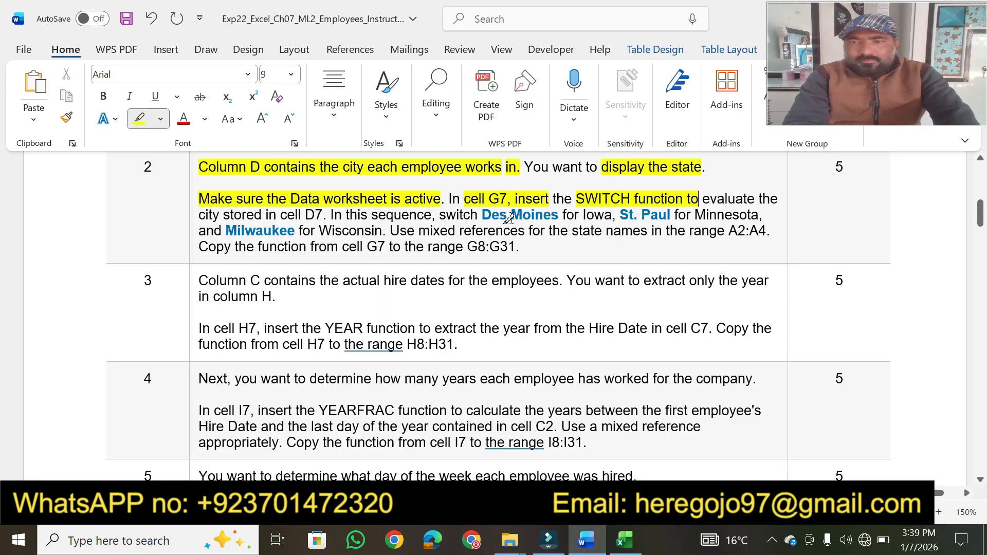
left_click_drag(224, 211, 323, 215)
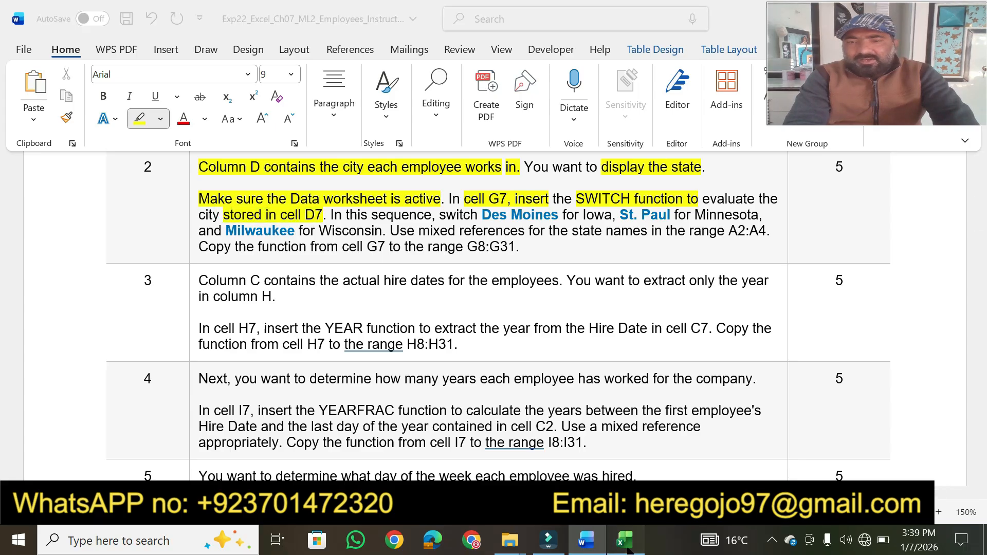
left_click(626, 540)
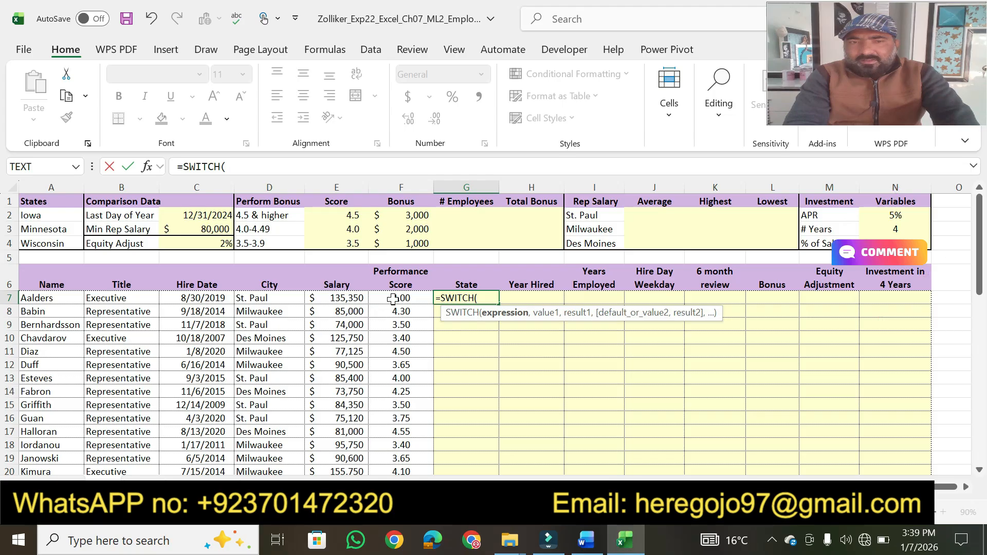
left_click(264, 302)
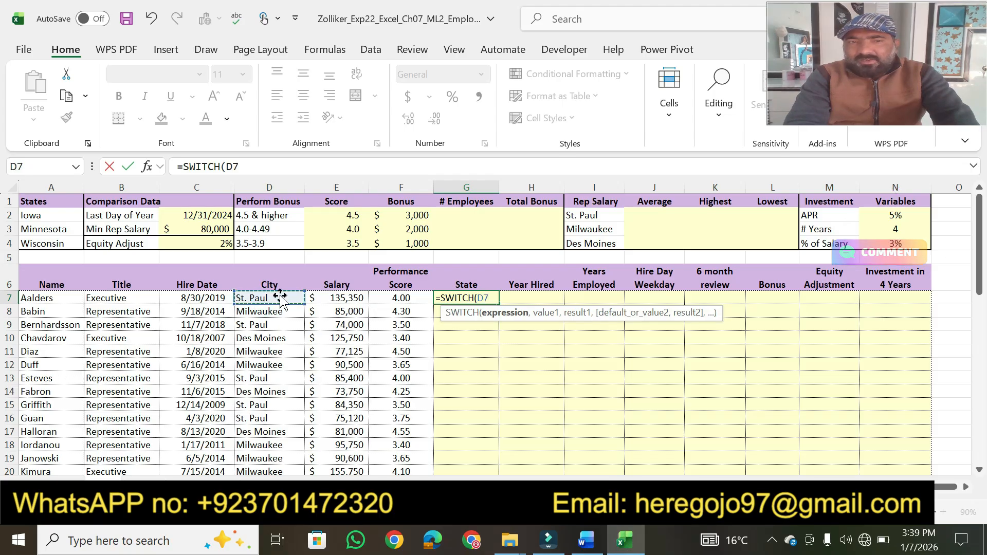
left_click(255, 167)
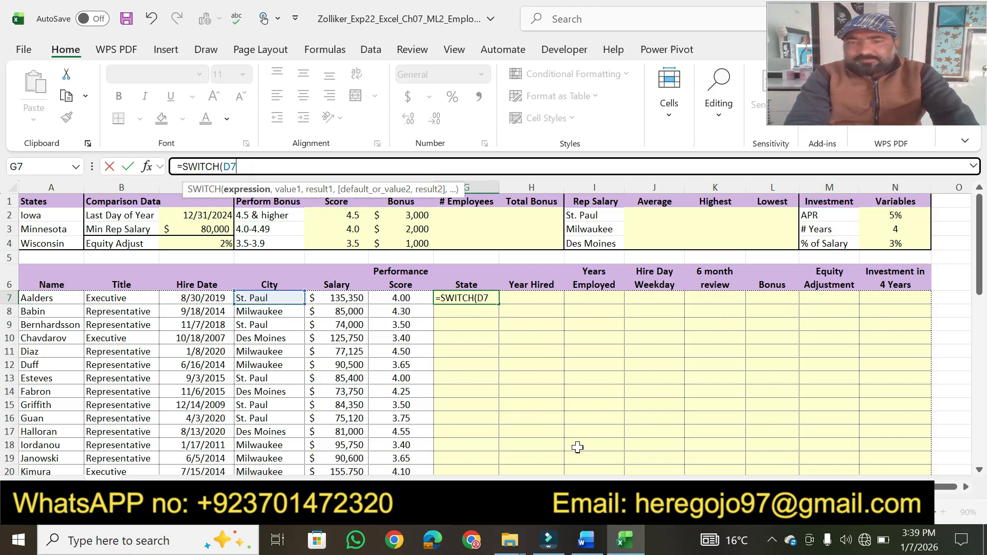
- Return to the Word instructions and highlight step 2's phrases on the city-to-state sequence and mixed references to A2:A4 in yellow
left_click(577, 548)
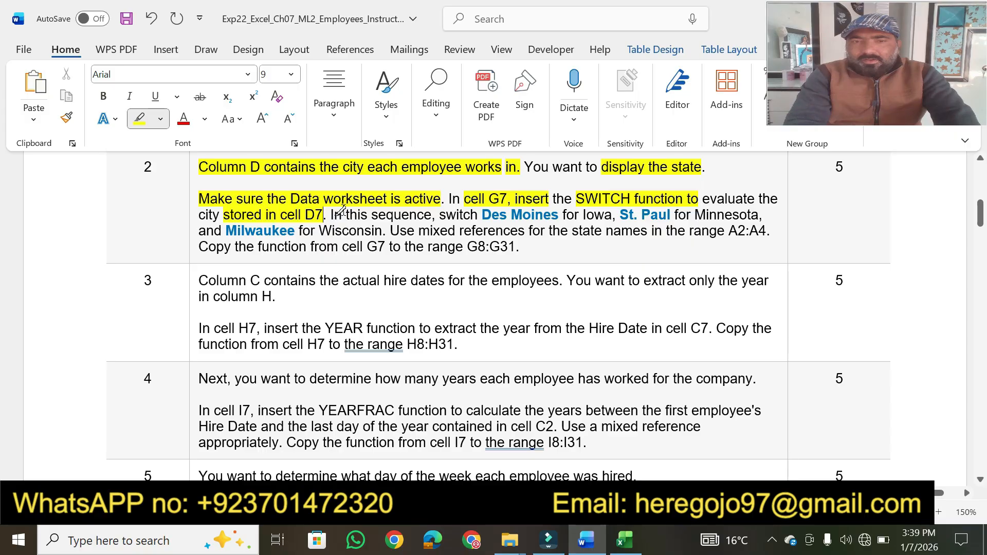
left_click_drag(345, 215, 704, 216)
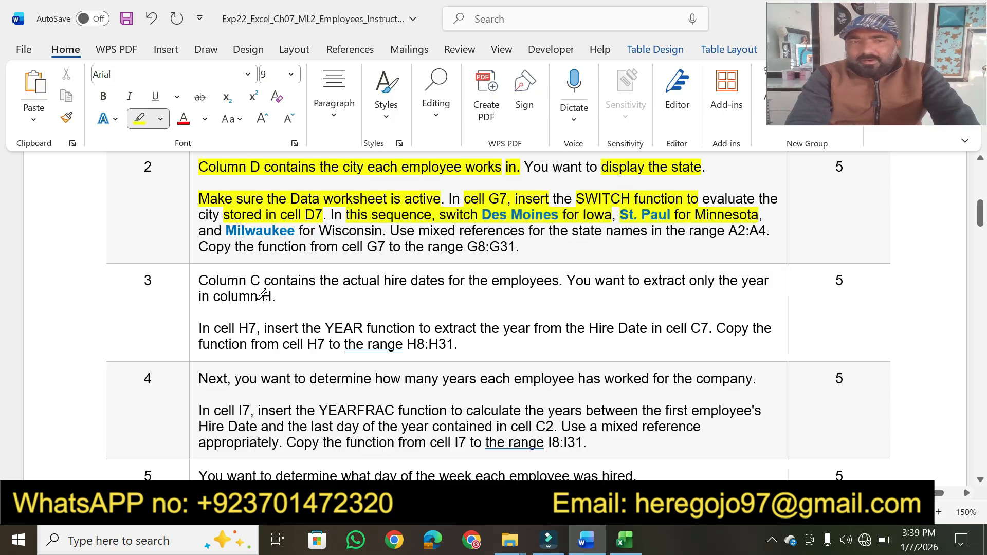
left_click_drag(228, 230, 757, 230)
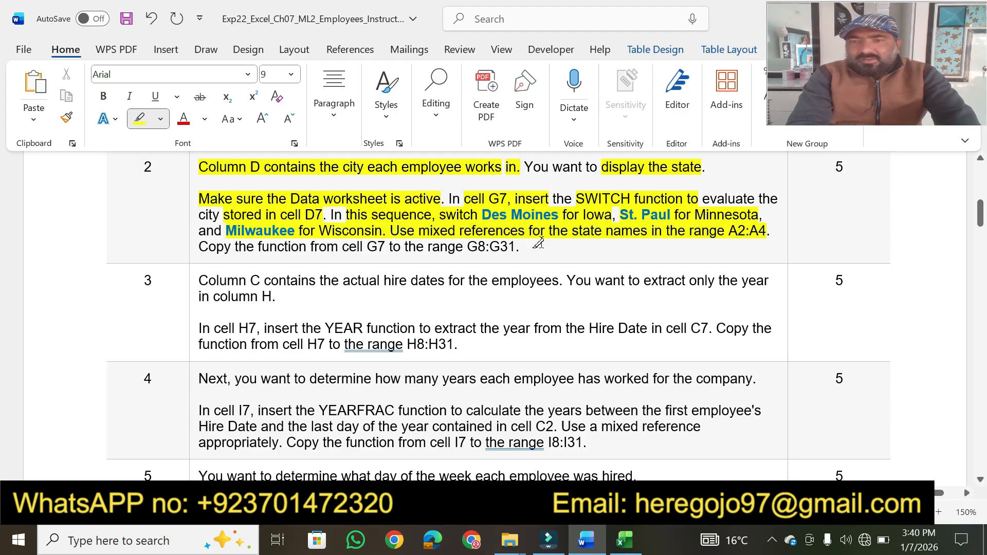
left_click(625, 540)
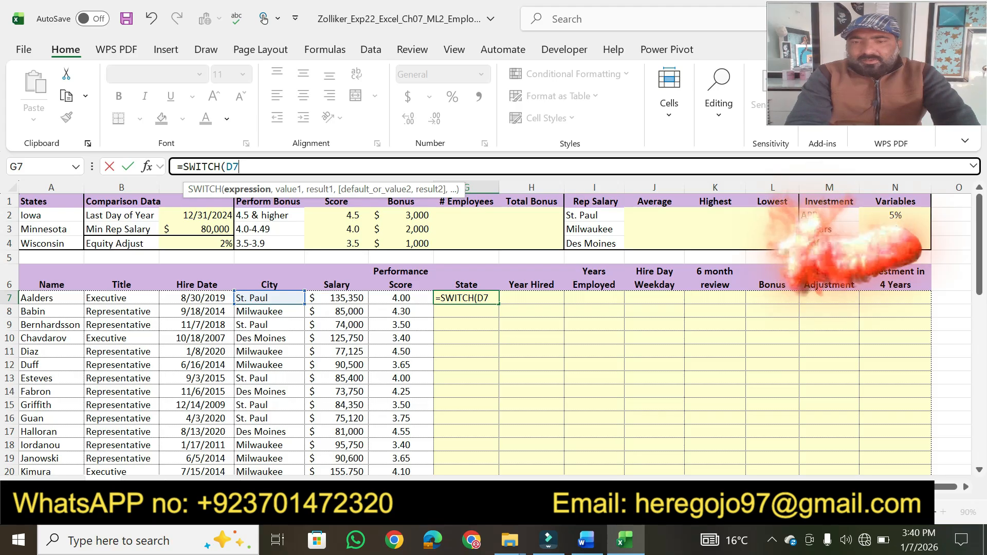
left_click(589, 540)
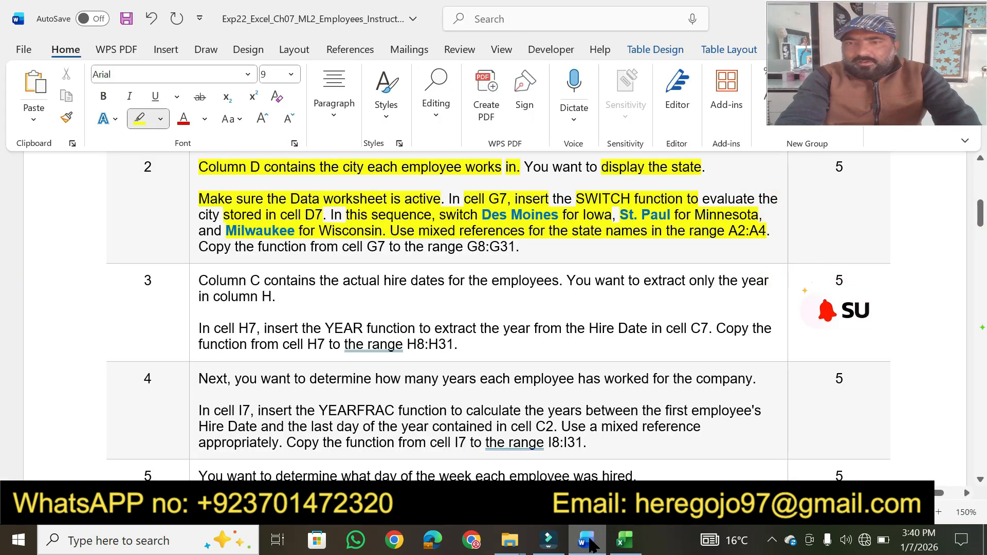
key("alt")
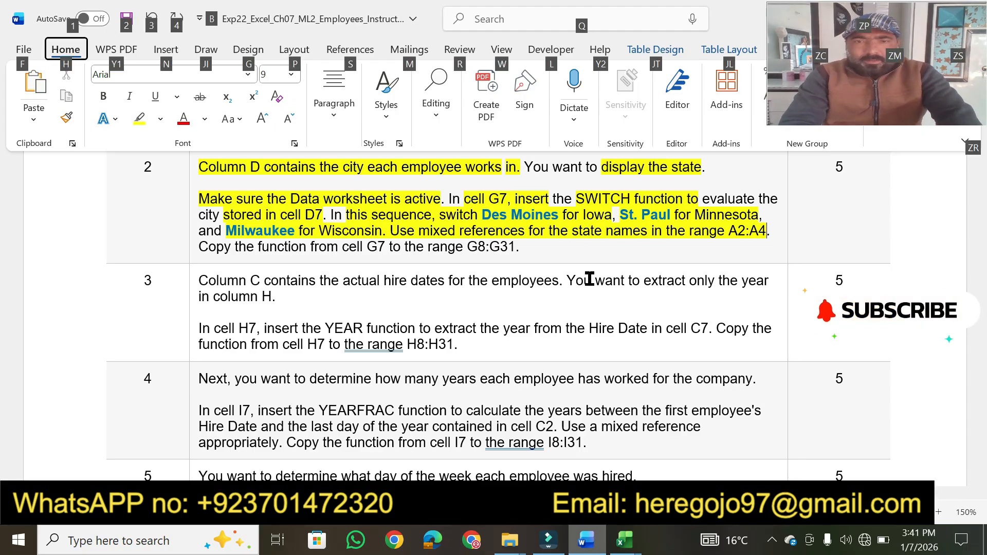
left_click(551, 252)
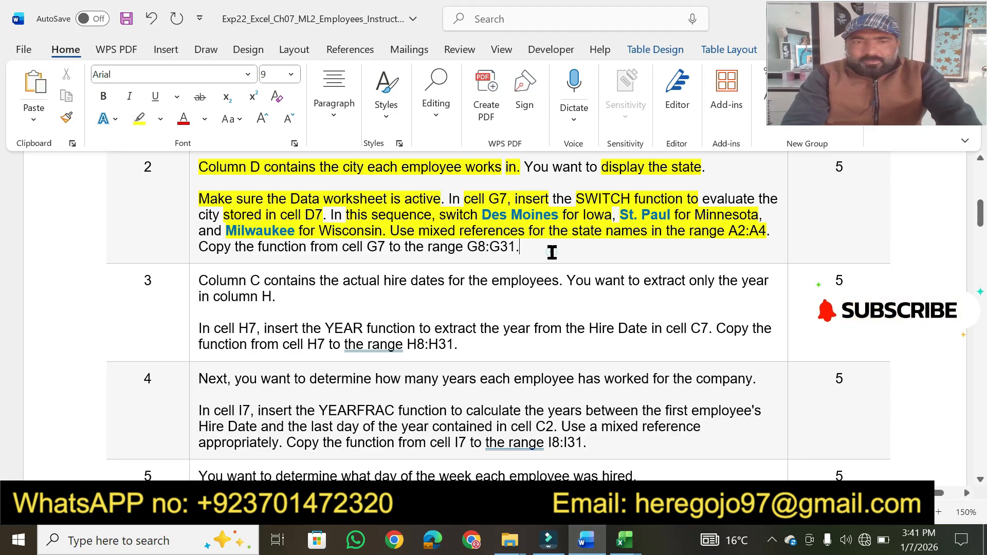
- Switch to the Excel workbook and enter =SWITCH(D7,"Des Moines",$A$2,"St. Paul",$A$3,"Milwaukee",$A$4) in cell G7
left_click(592, 546)
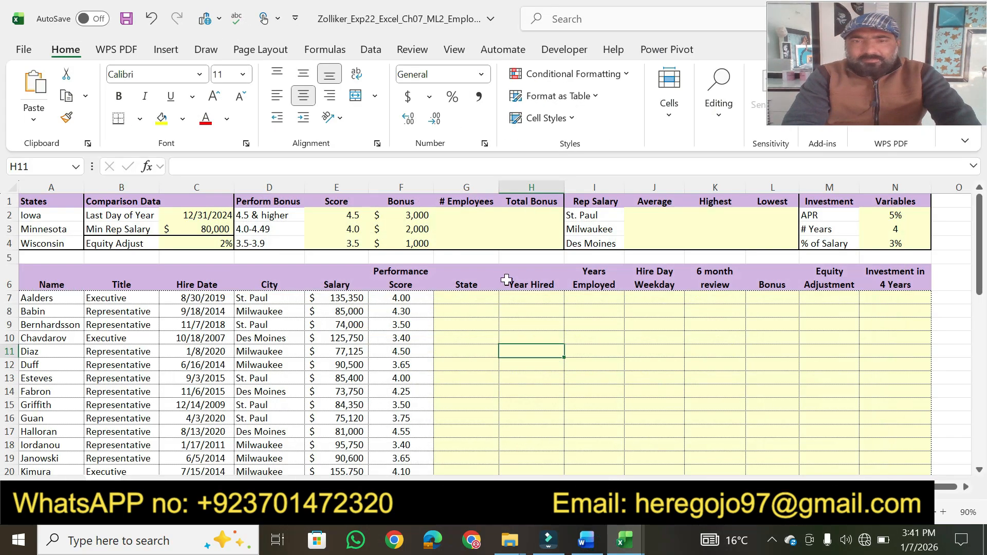
left_click(467, 302)
left_click(226, 167)
type("=SWITCH(D7,\"Des Moines\",$A$2,\"St. Paul\",$A$3,\"Milwaukee\",$A$4)")
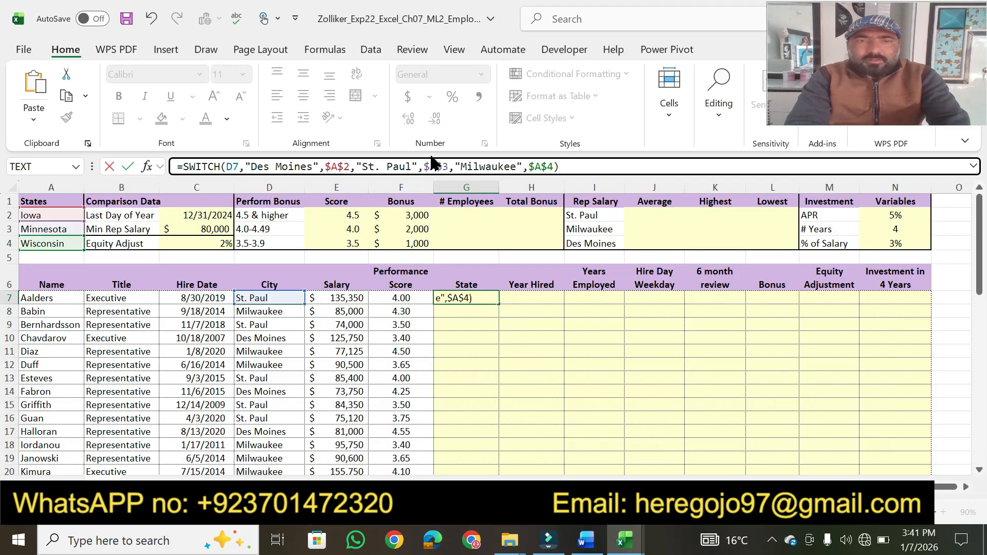
left_click(577, 161)
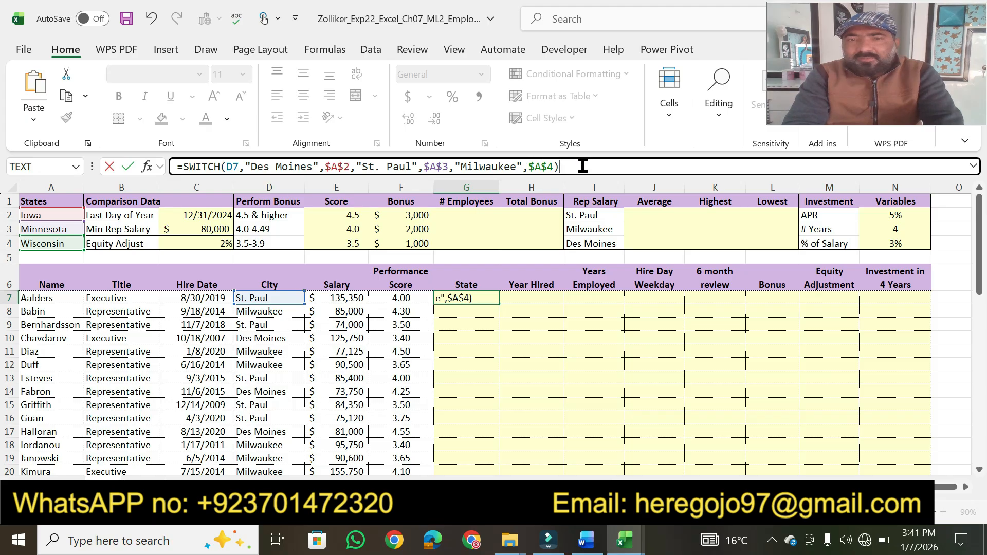
key("Return")
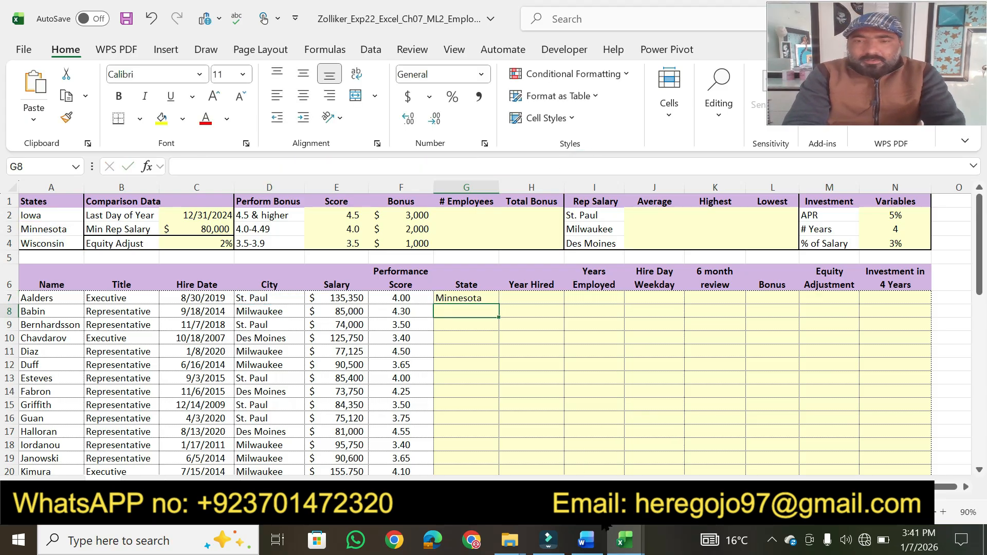
- Switch to the Word instructions and highlight step 2's sentence about copying the function from G7 to G8:G31 in yellow
left_click(589, 539)
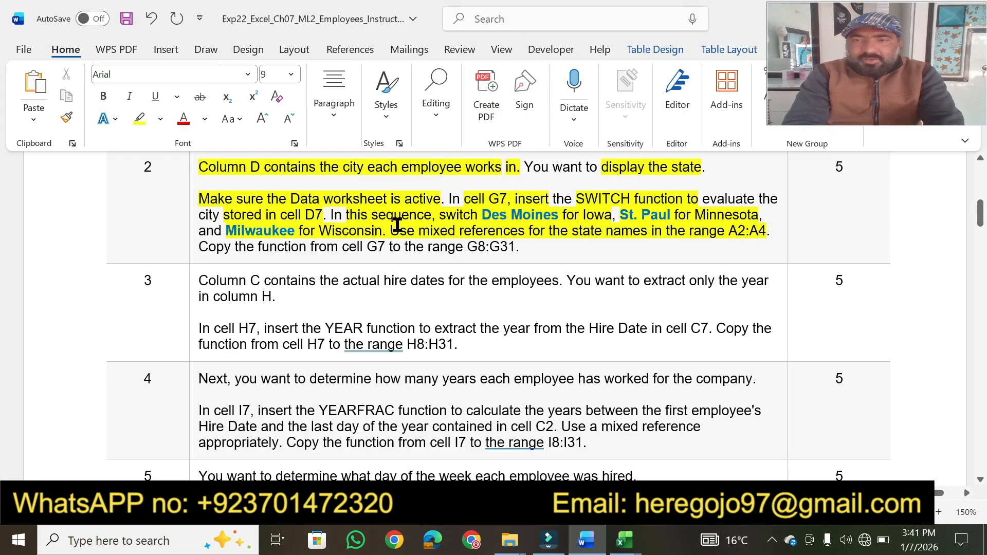
left_click(140, 120)
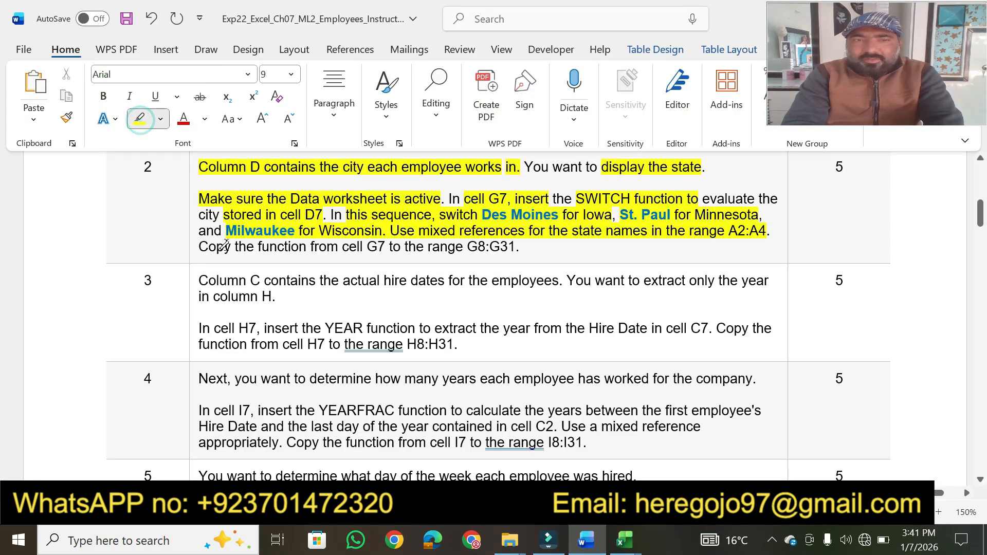
left_click_drag(225, 247, 514, 243)
- Switch to the Excel workbook and copy the SWITCH function from cell G7 down to the range G8:G31
key("alt+Tab")
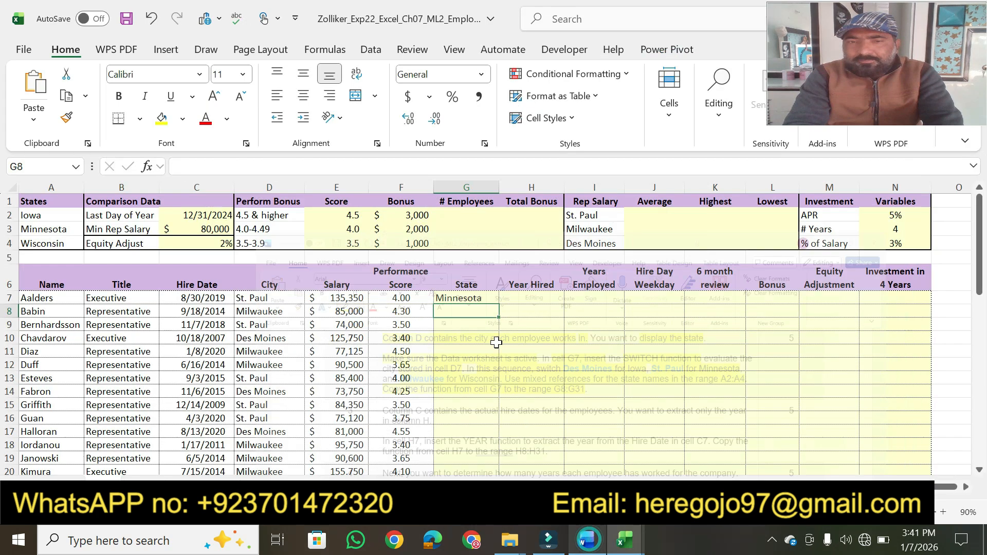
left_click(485, 297)
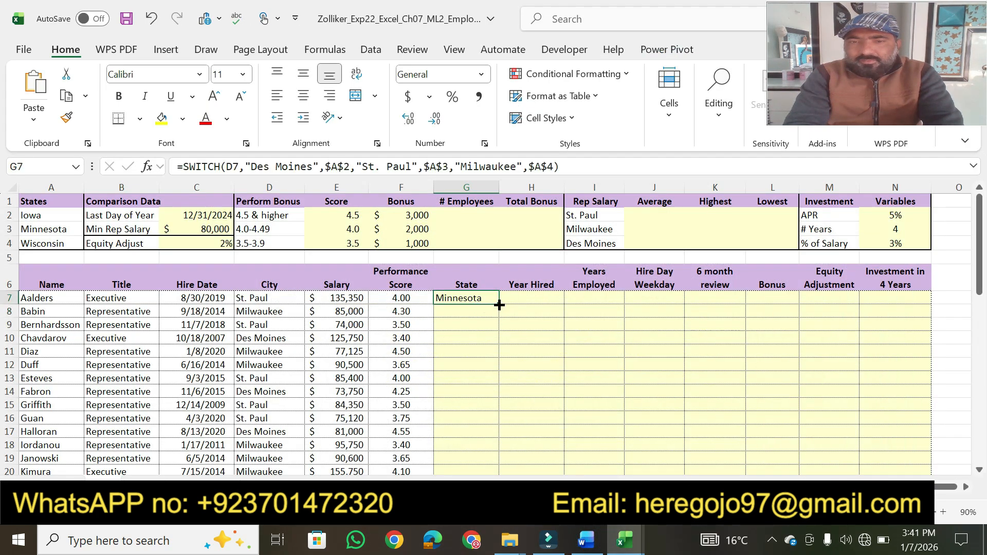
left_click_drag(497, 305, 462, 430)
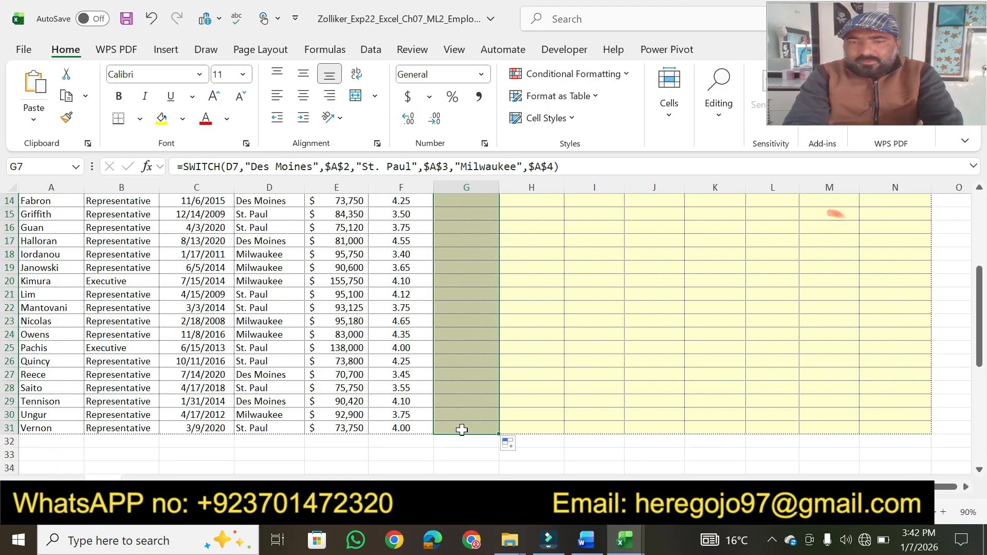
left_click(567, 466)
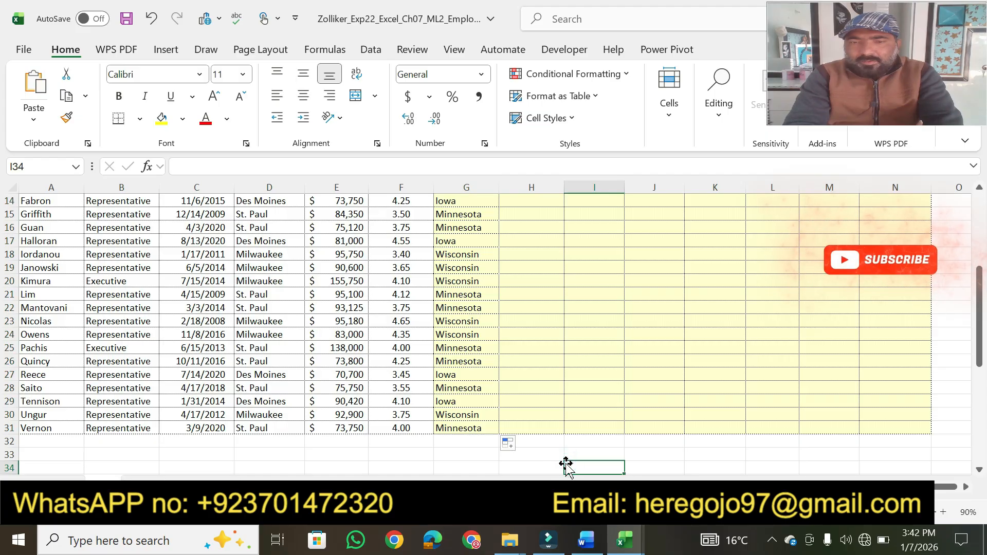
- Switch to the Word instructions and highlight step 2's points and step 3's phrases, from column C's hire dates through the YEAR function, in yellow
left_click(596, 548)
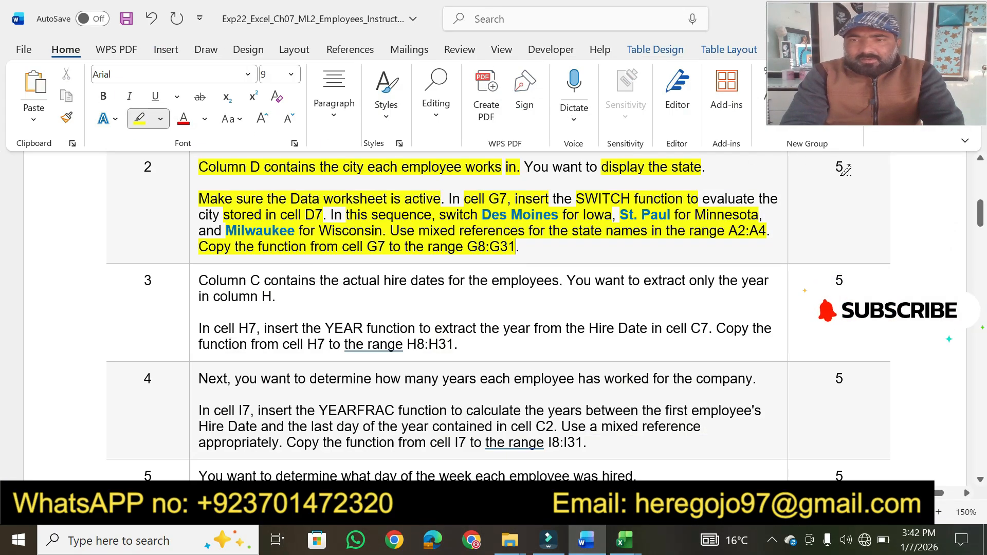
left_click_drag(845, 170, 832, 168)
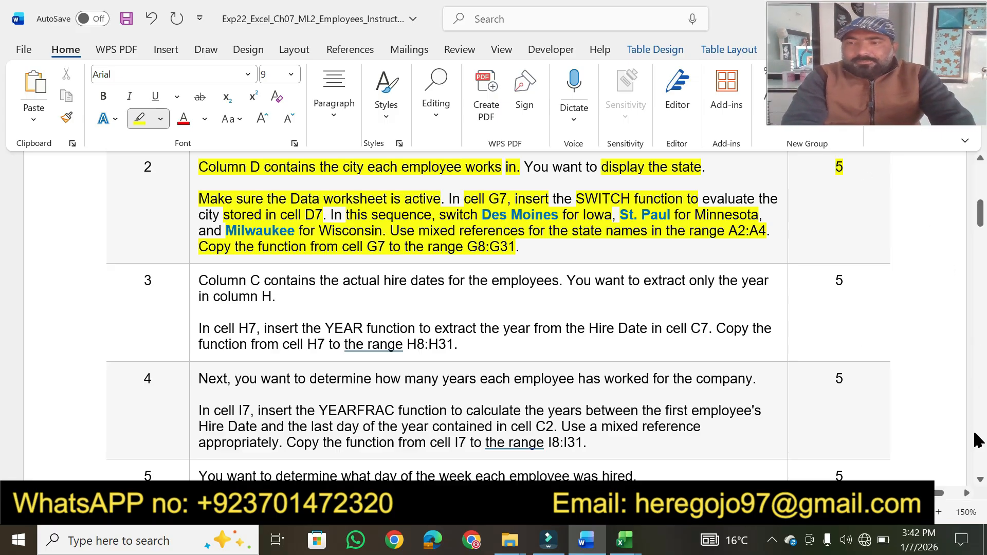
left_click_drag(978, 480, 978, 480)
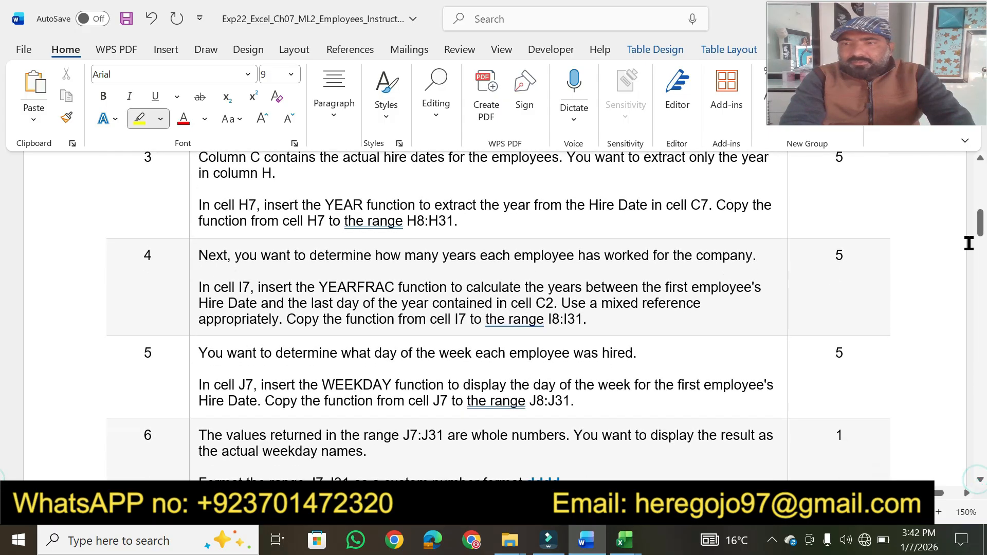
left_click(979, 160)
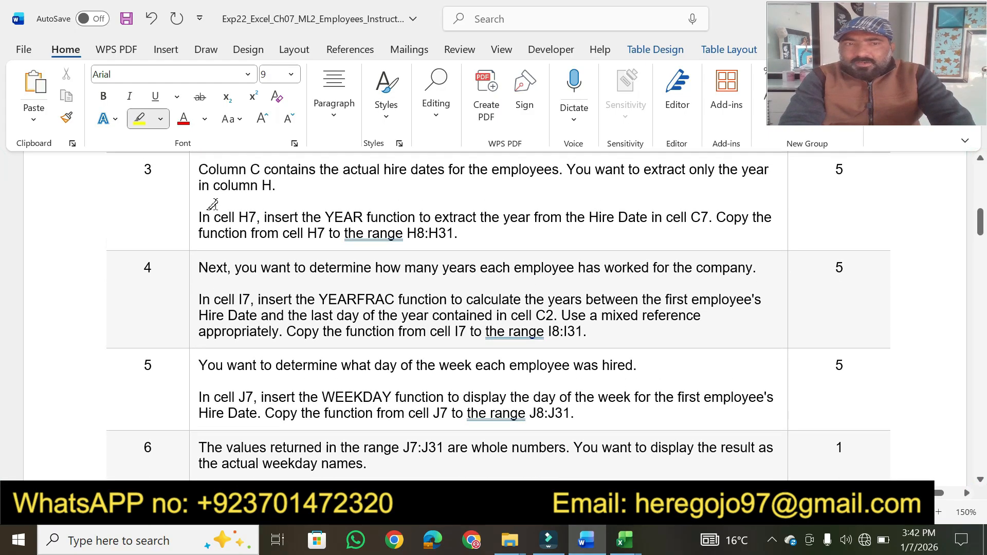
left_click_drag(198, 165, 559, 167)
left_click_drag(628, 169, 748, 169)
left_click_drag(213, 185, 277, 185)
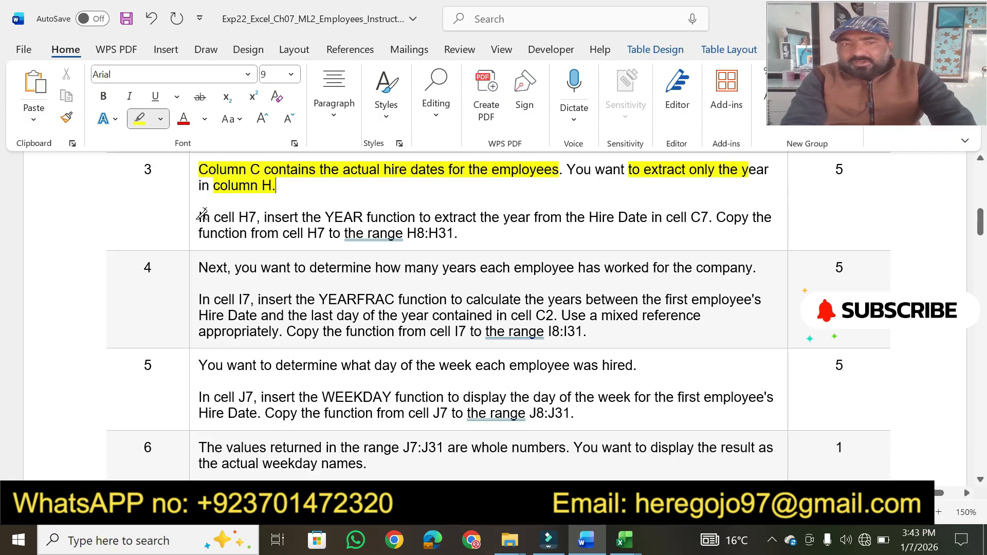
left_click_drag(215, 217, 707, 215)
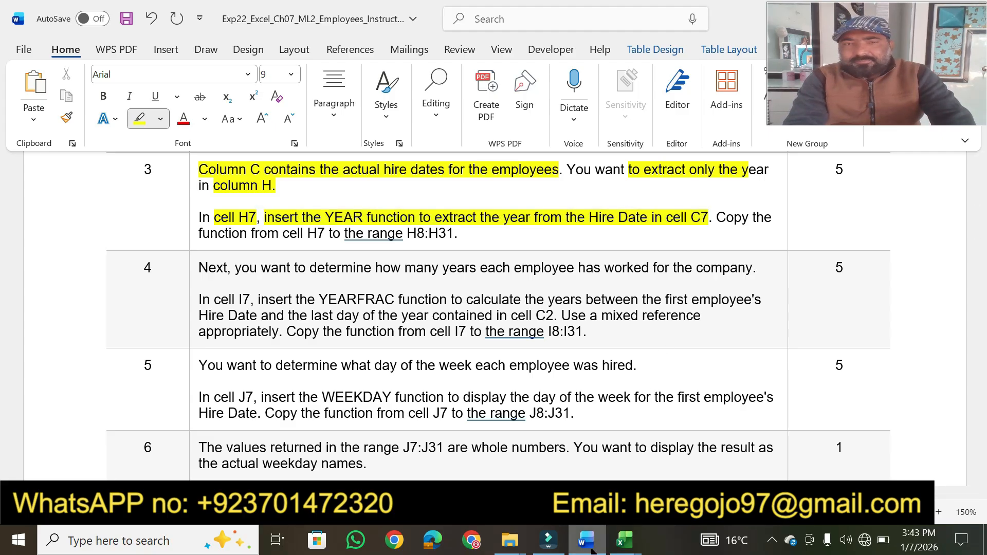
- Switch to the Excel workbook and enter =YEAR(C7) in cell H7, checking the hire date cell against the Word instructions
left_click(625, 539)
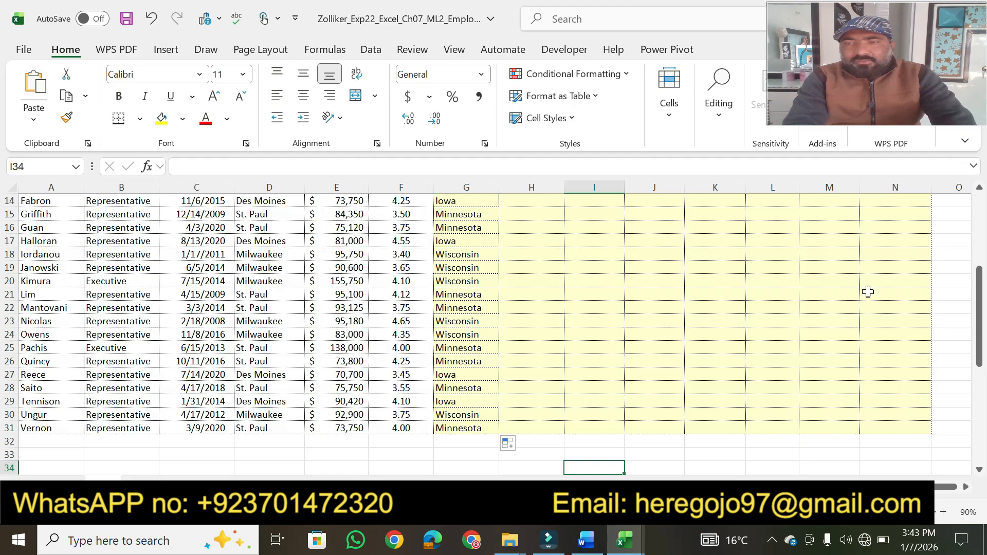
left_click_drag(978, 332, 979, 237)
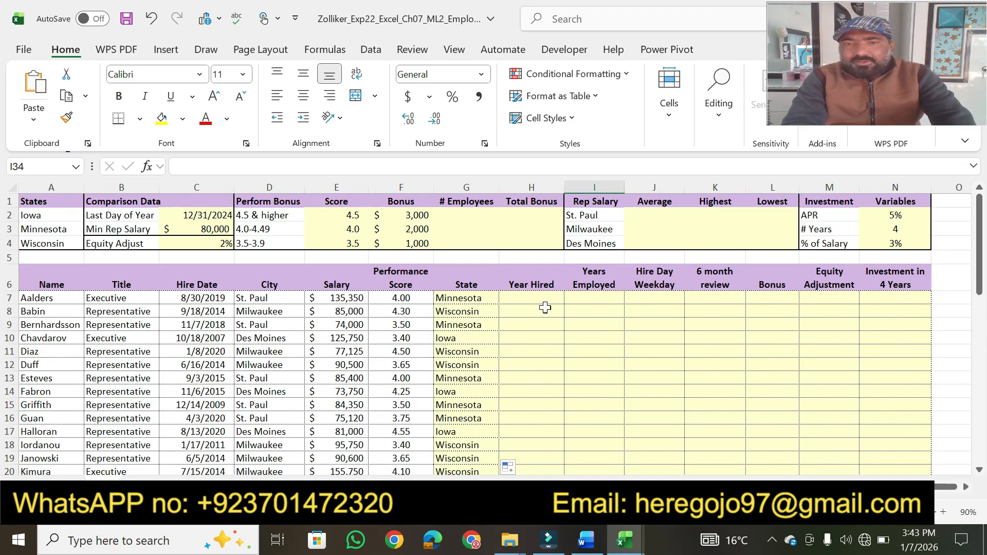
left_click(527, 299)
type("=")
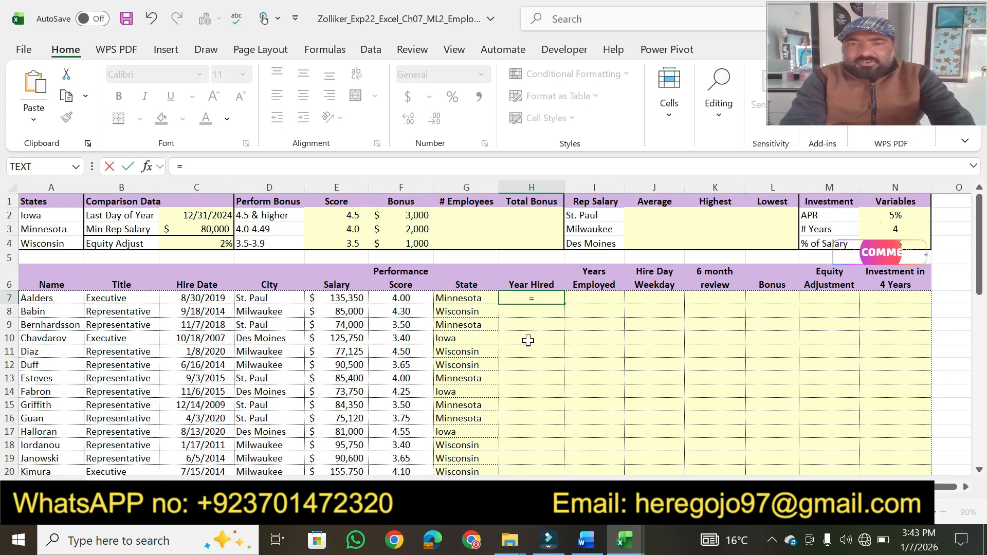
left_click(586, 541)
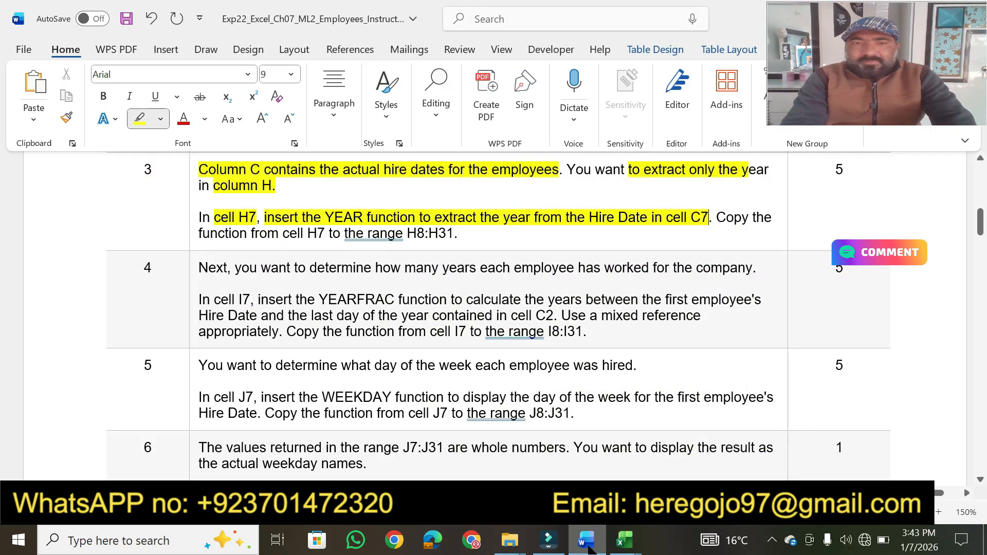
left_click(587, 543)
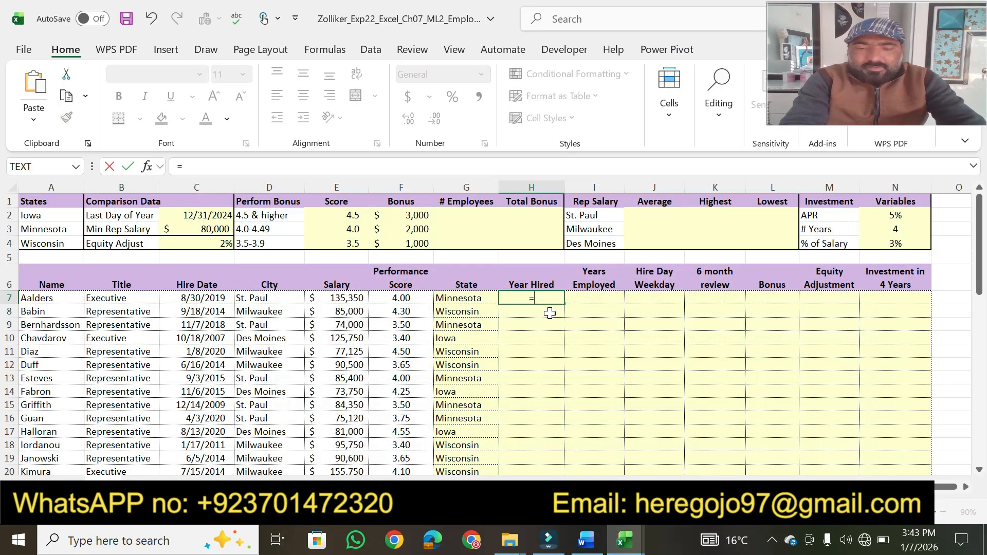
type("ye")
double_click(551, 313)
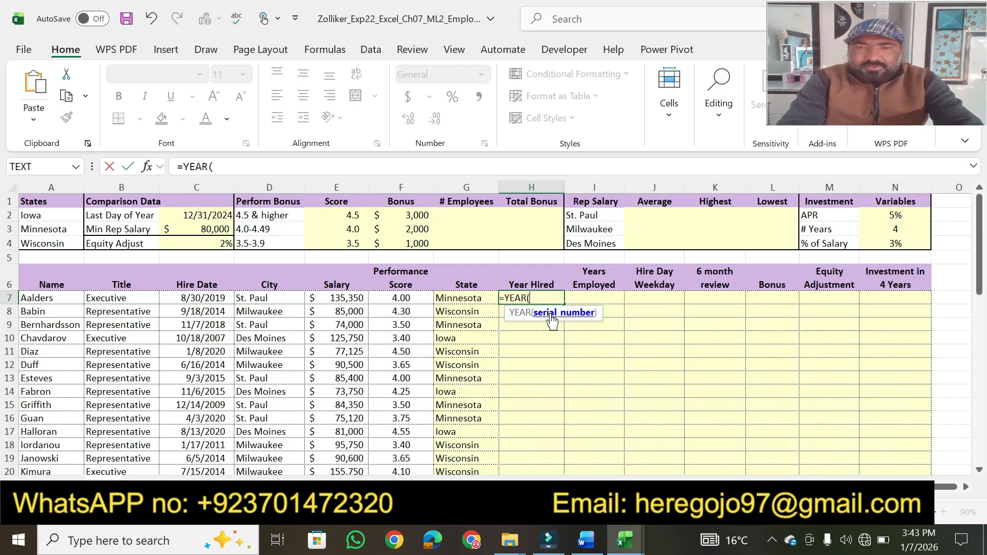
left_click(589, 544)
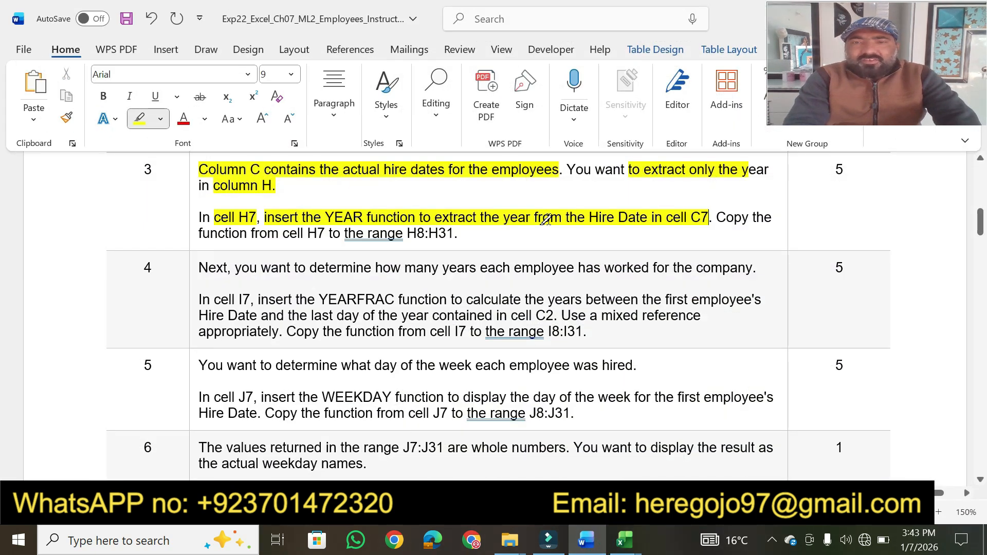
left_click(624, 539)
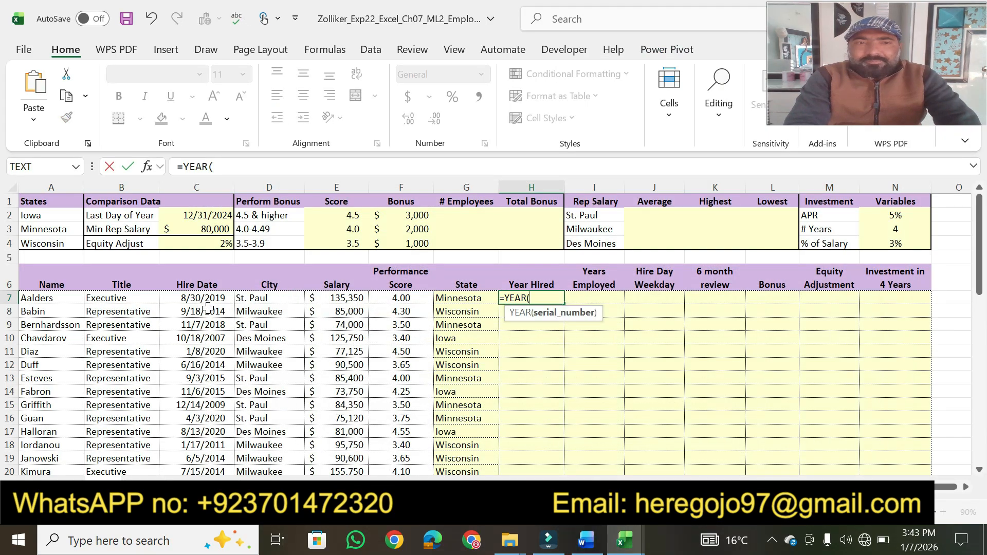
left_click(198, 301)
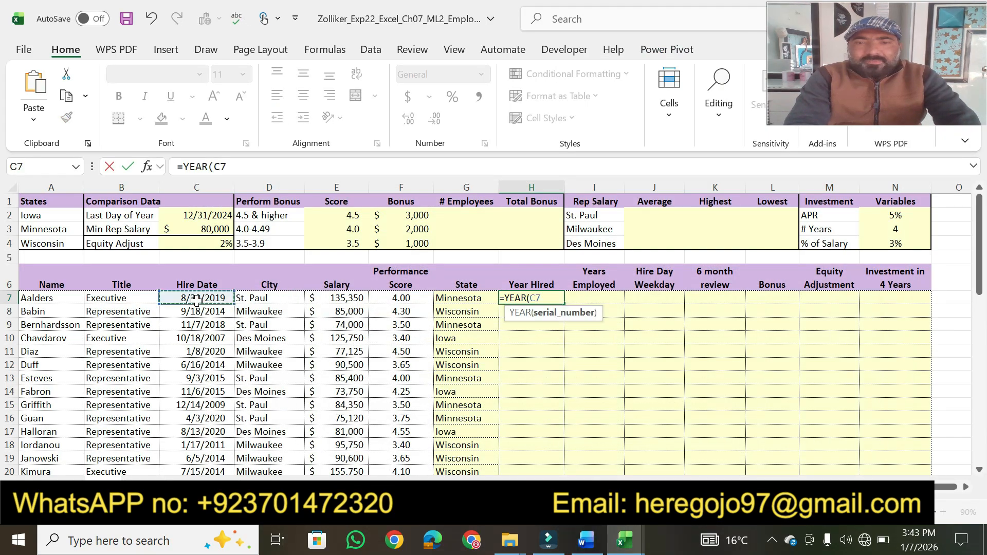
left_click(237, 166)
left_click(237, 166)
type(")")
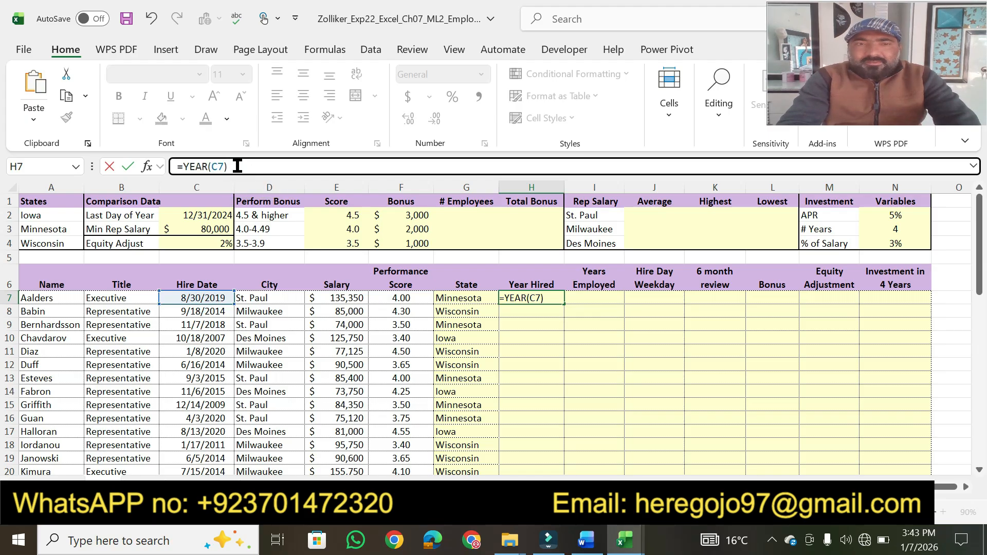
key("Return")
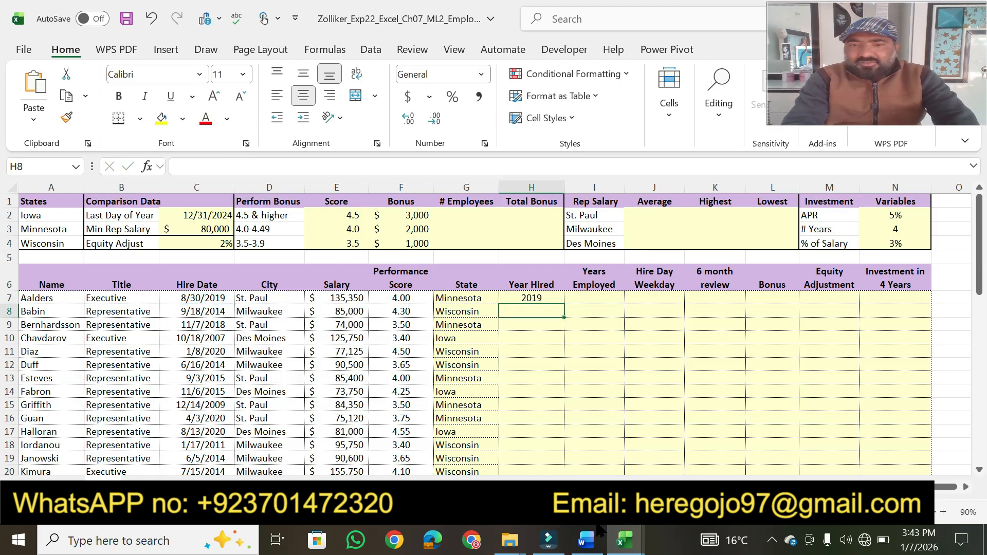
- Highlight step 3's "cell H7 to the range H8:H31" in the Word instructions and copy H7's YEAR function to H8:H31 in Excel
left_click(587, 539)
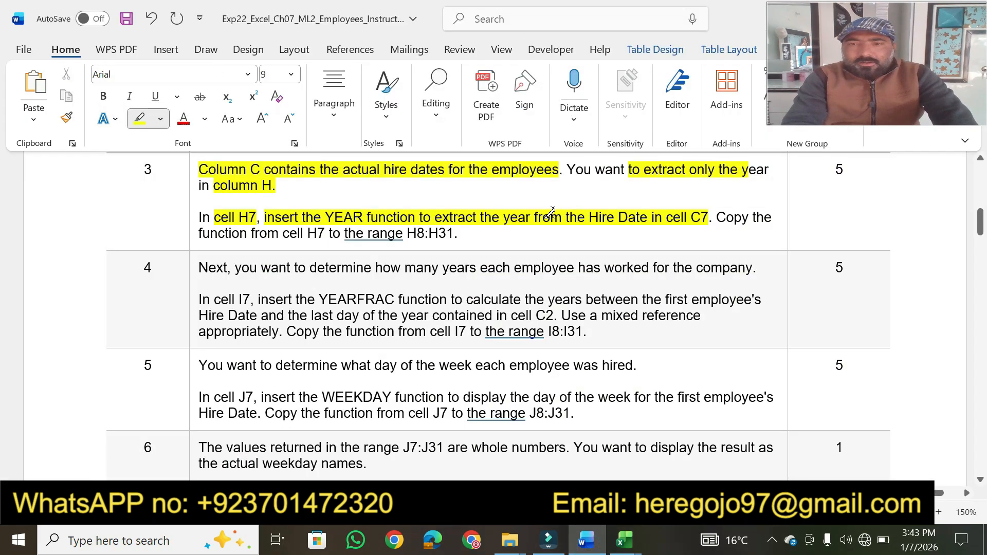
left_click_drag(284, 235, 447, 231)
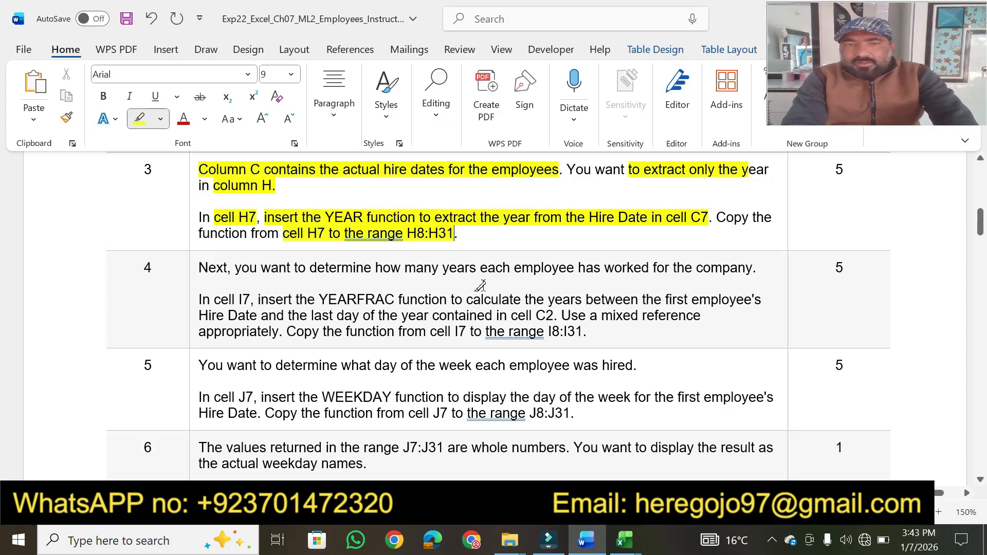
left_click(583, 545)
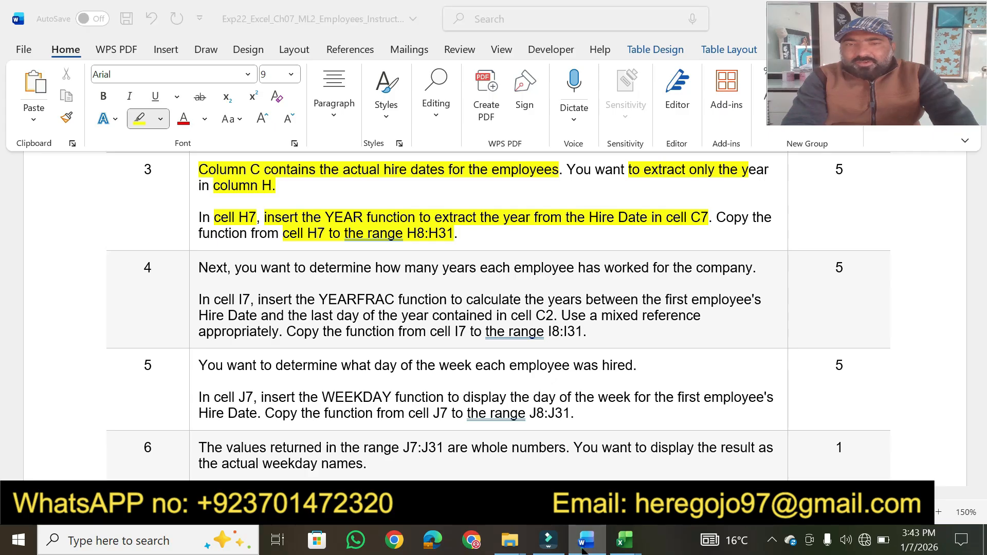
left_click(549, 296)
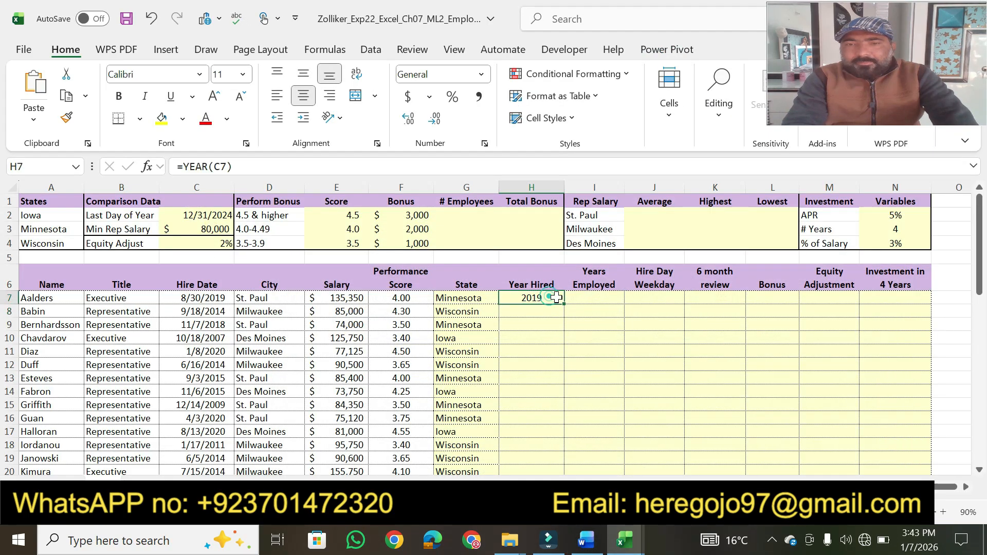
double_click(566, 304)
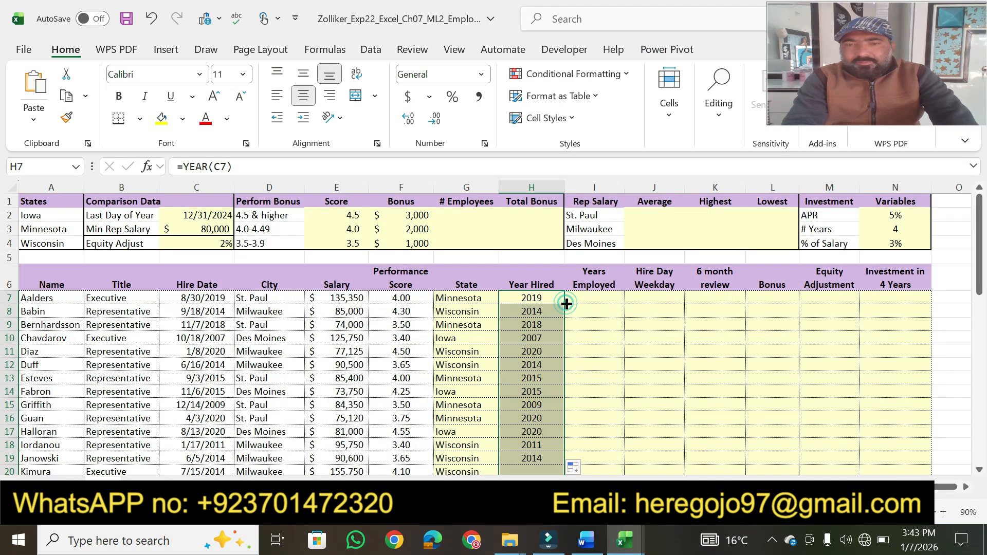
- Switch to the Word instructions and highlight step 3's points, step 4's opening sentence and "cell I7" in yellow
left_click(588, 548)
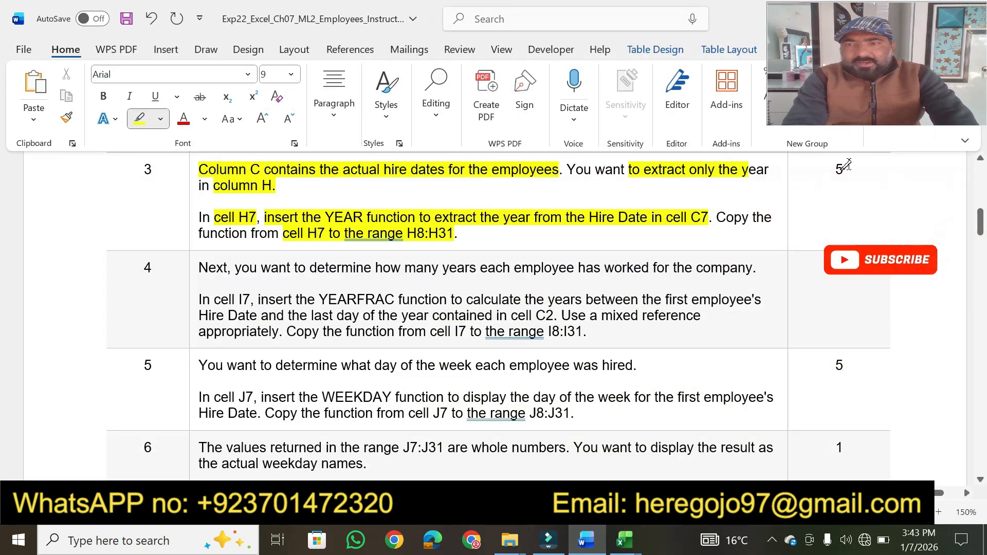
left_click_drag(833, 170, 847, 170)
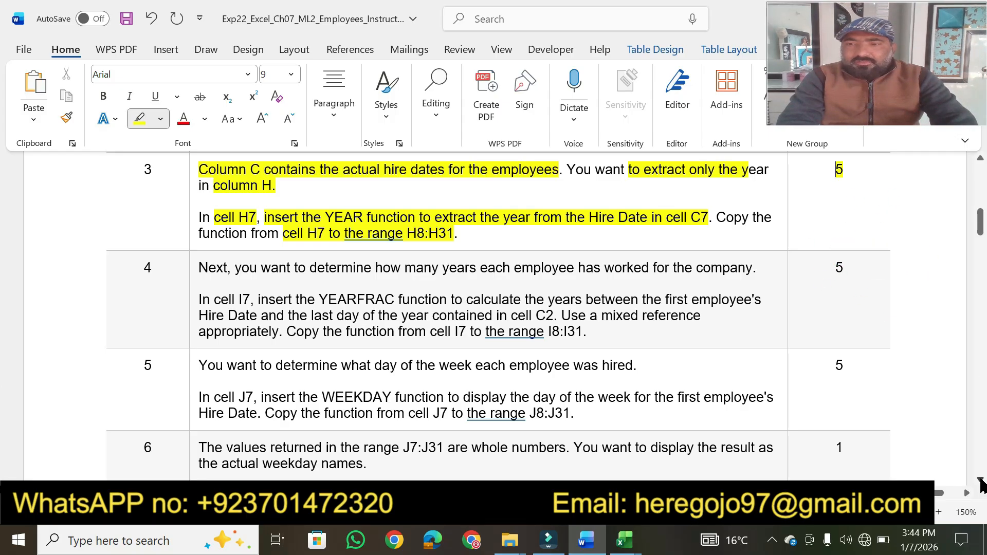
scroll(981, 483, "down", 3)
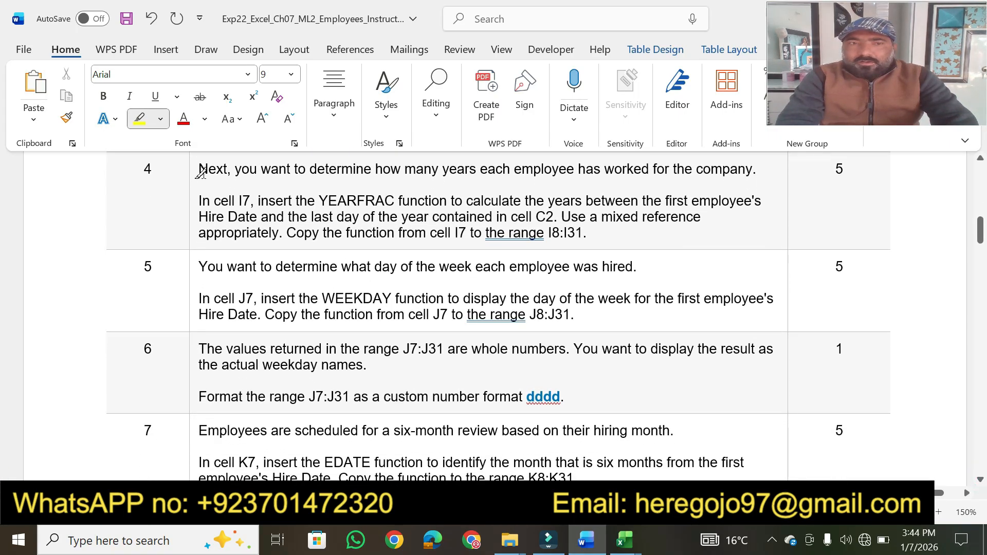
left_click_drag(199, 170, 318, 171)
left_click_drag(379, 171, 753, 168)
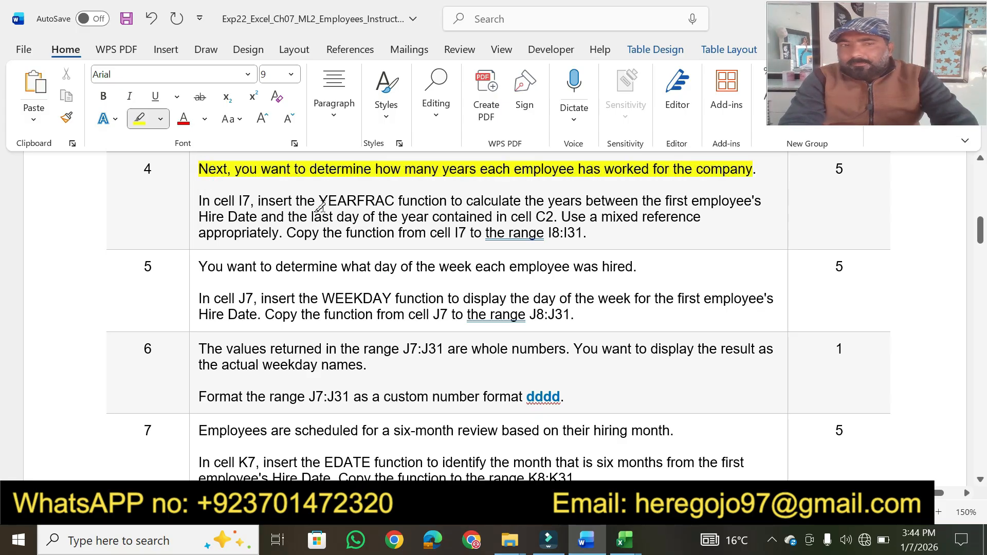
left_click_drag(213, 201, 250, 200)
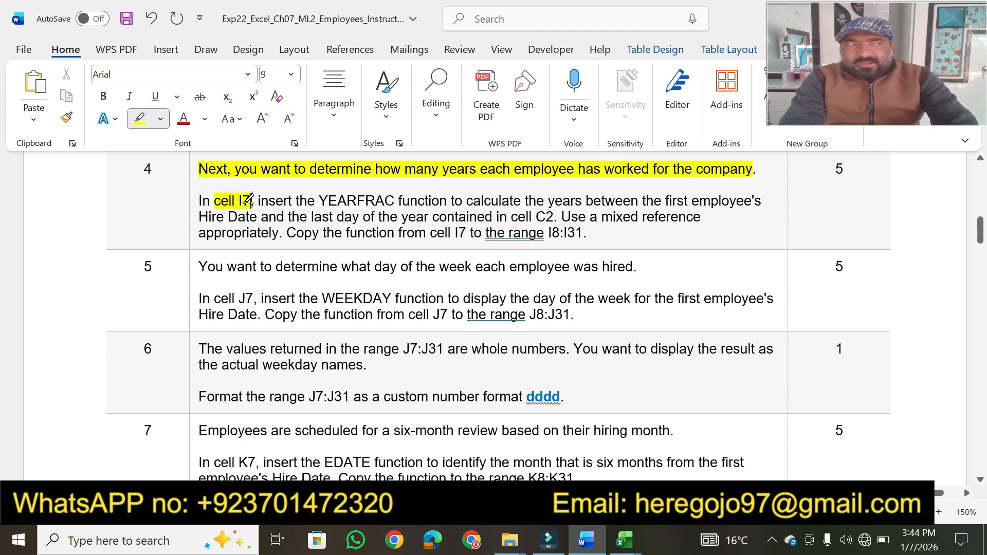
- Select cell I7 in the Excel workbook and highlight "YEARFRAC function" in step 4 of the Word instructions
left_click(588, 547)
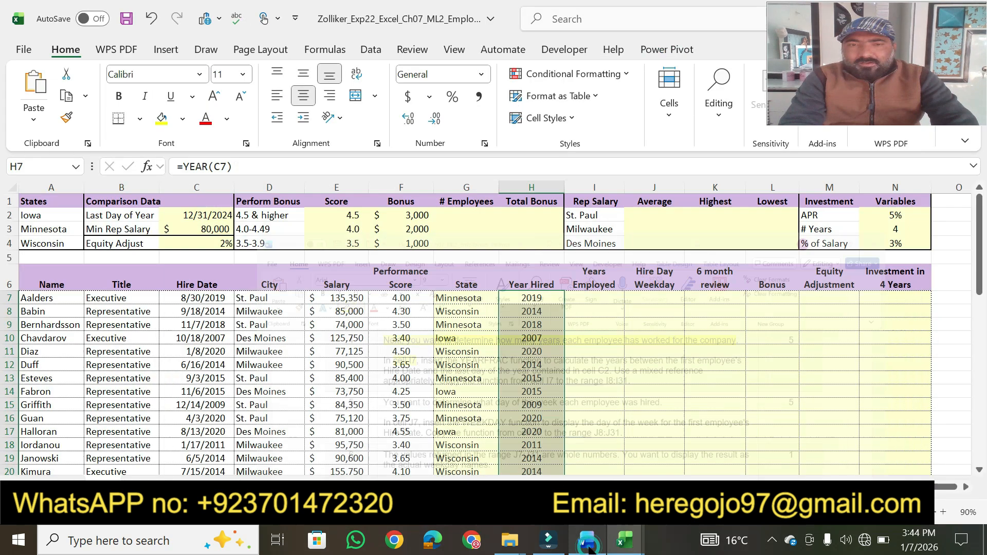
left_click(600, 298)
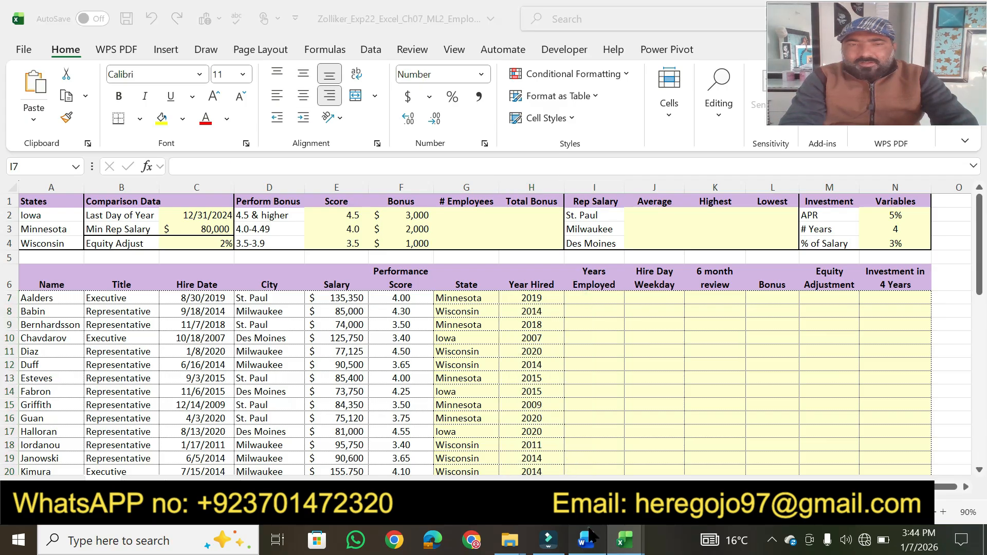
left_click(587, 537)
left_click_drag(316, 202, 448, 201)
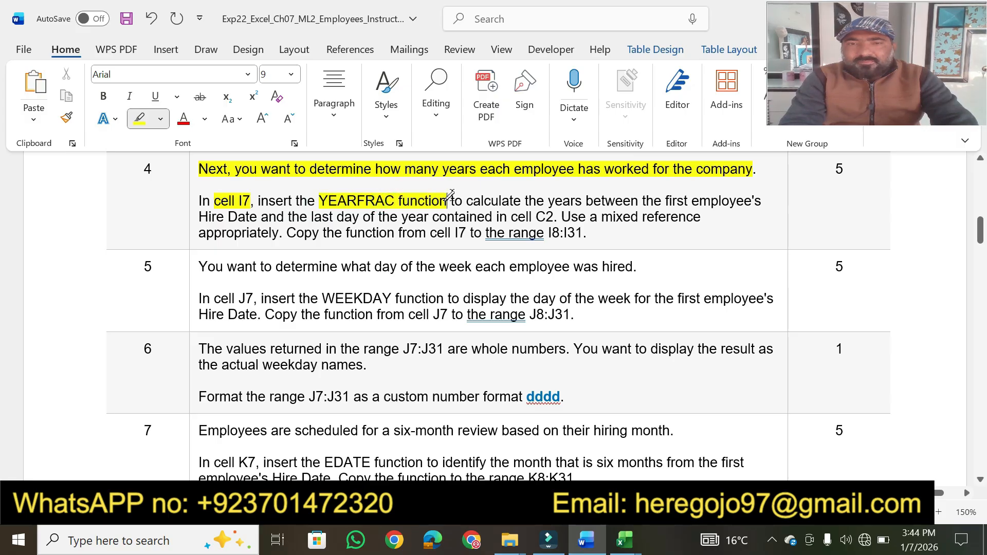
- Switch to the Excel workbook and start a YEARFRAC function in cell I7
left_click(583, 537)
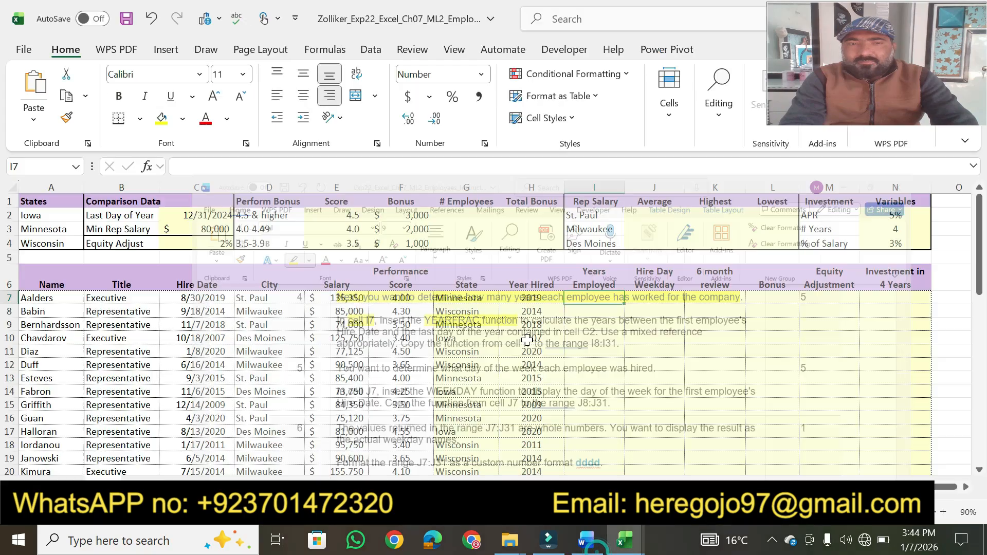
type("=yea")
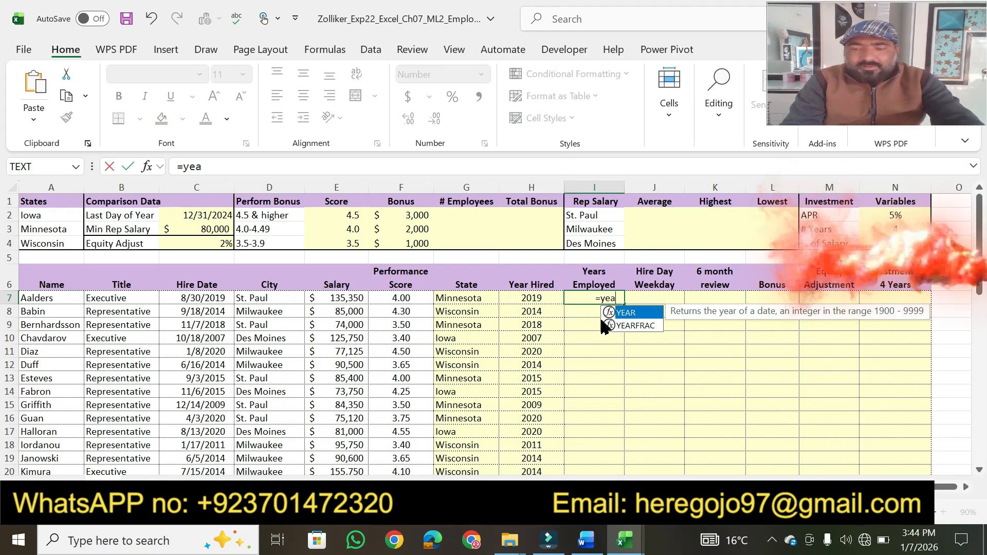
key("Down")
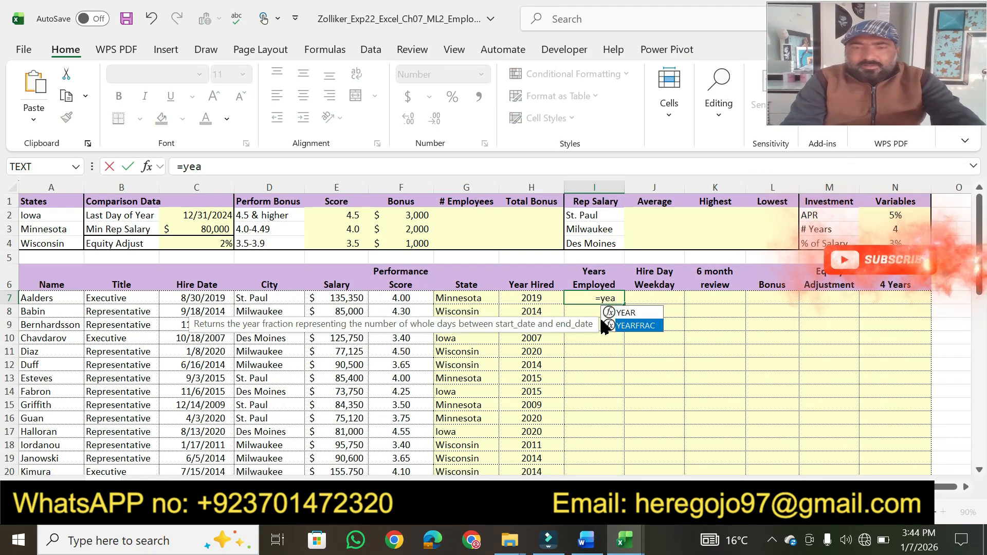
key("Tab")
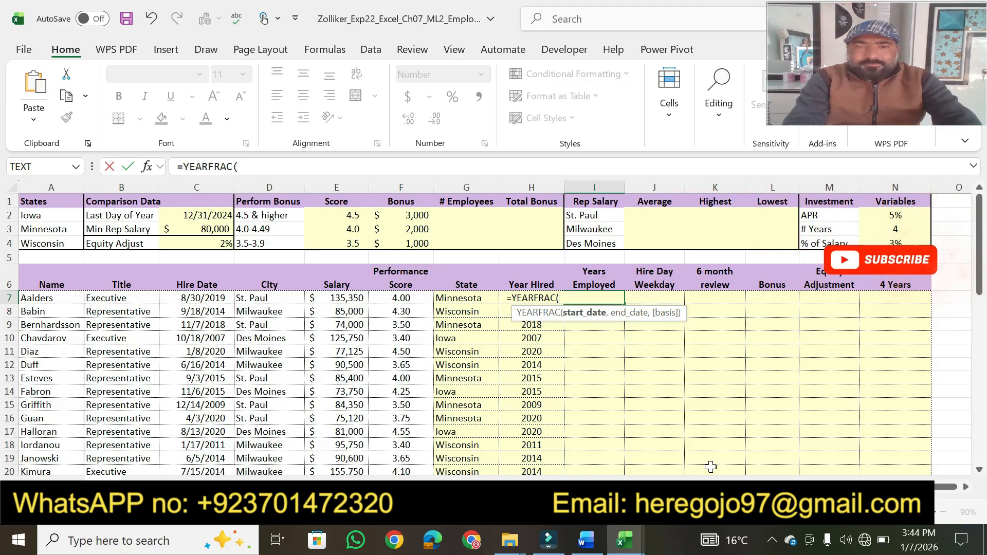
- Switch to the Word instructions and highlight step 4's phrase from "years between the first employee's Hire Date" through "cell C2" in yellow
left_click(586, 543)
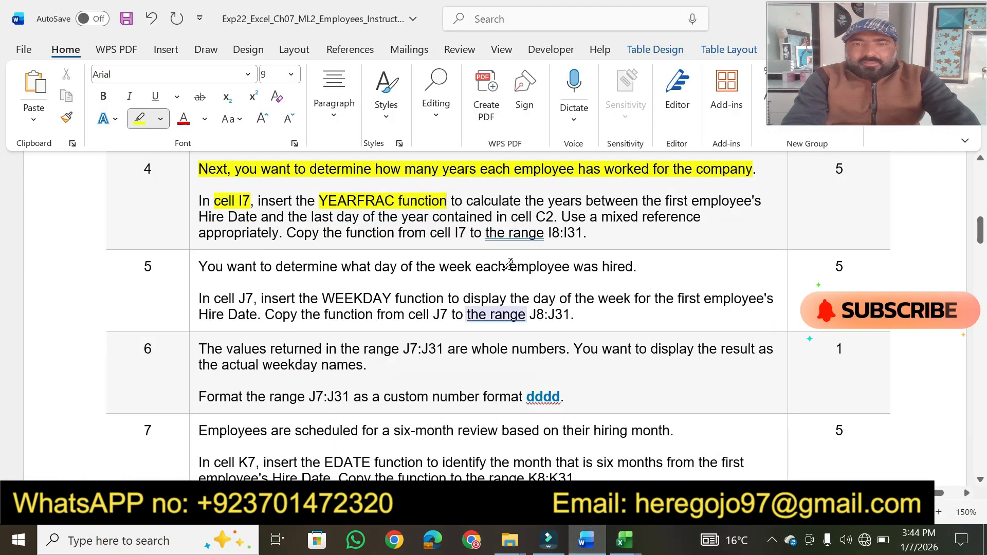
left_click_drag(549, 202, 761, 202)
left_click_drag(199, 218, 553, 218)
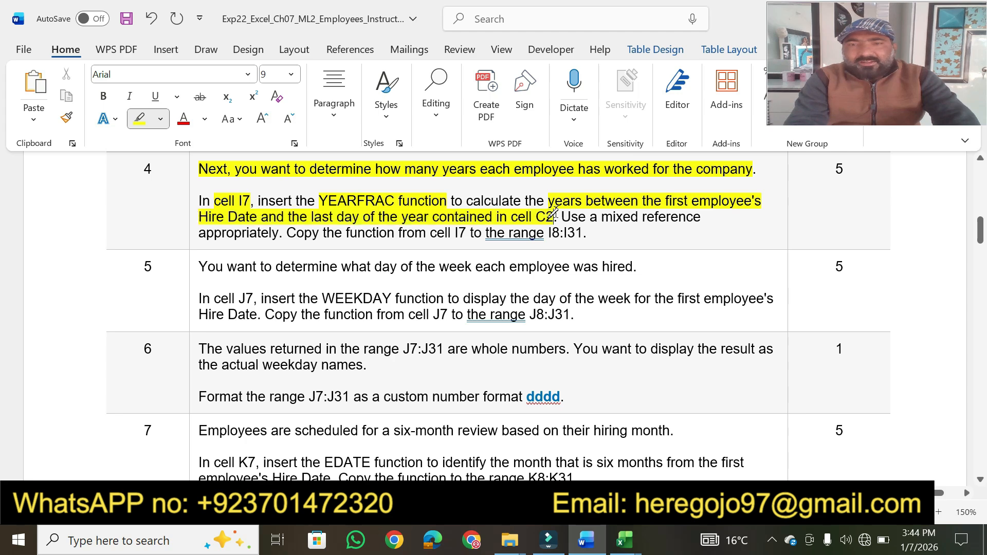
- Switch to the Excel workbook and complete the formula in cell I7 as =YEARFRAC(C7,$C$2)
left_click(624, 540)
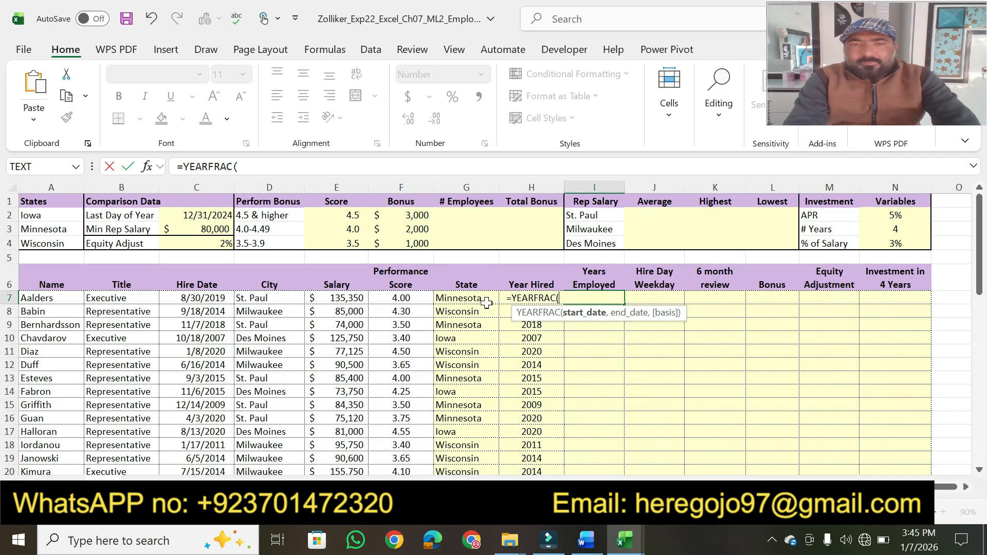
left_click(204, 298)
type(",")
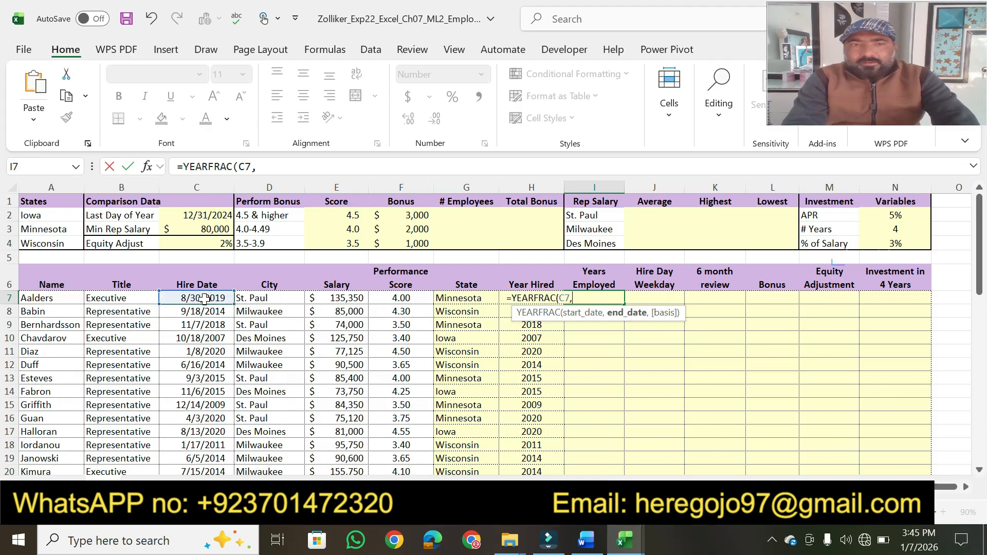
left_click(205, 215)
key("F4")
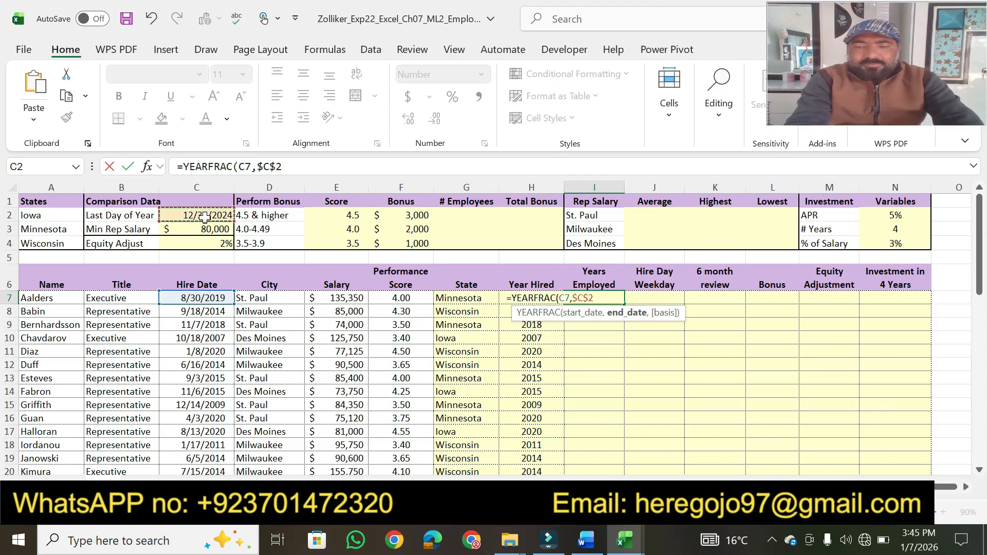
key("Return")
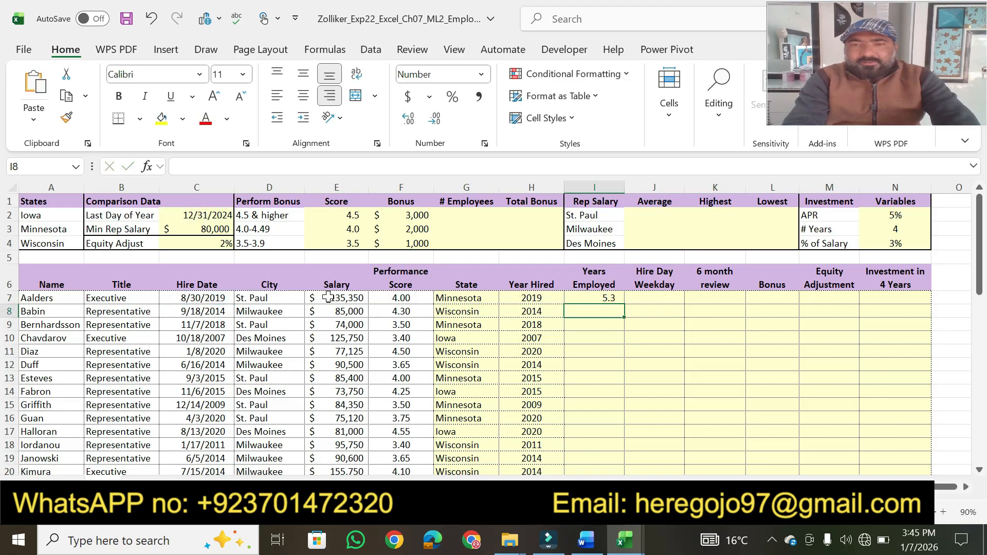
- Switch to the Word instructions and highlight step 4's "a mixed reference" and "Copy the function from cell I7 to the range I8:I31." in yellow
left_click(586, 540)
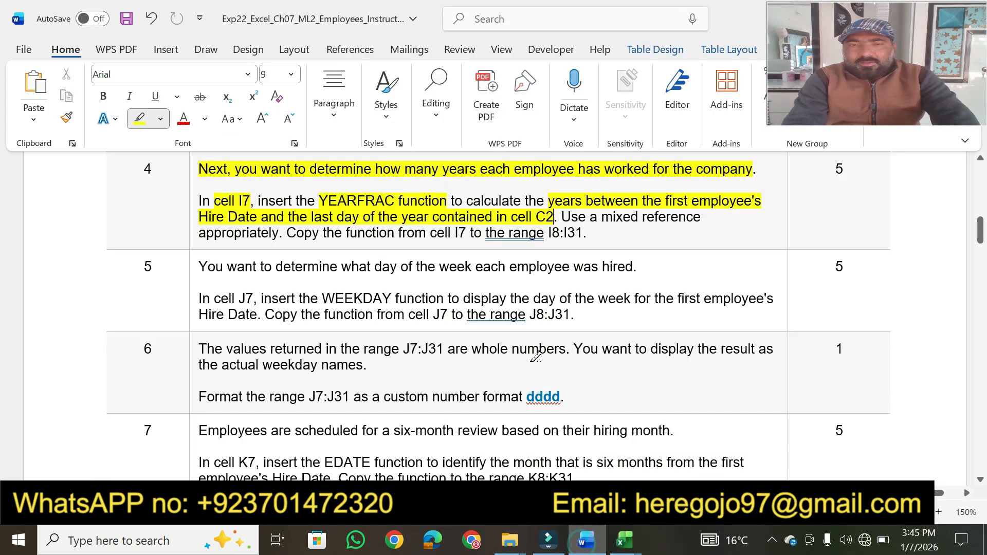
left_click_drag(591, 216, 700, 217)
left_click_drag(289, 233, 586, 234)
- Switch to the Excel workbook and copy the YEARFRAC formula in cell I7 down the Years Employed column to I8:I31
left_click(624, 539)
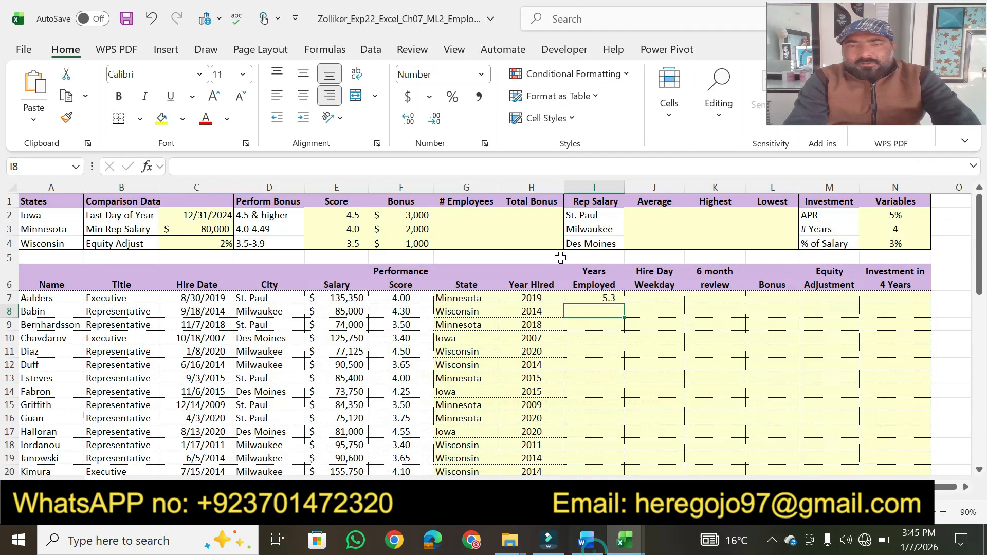
left_click(605, 297)
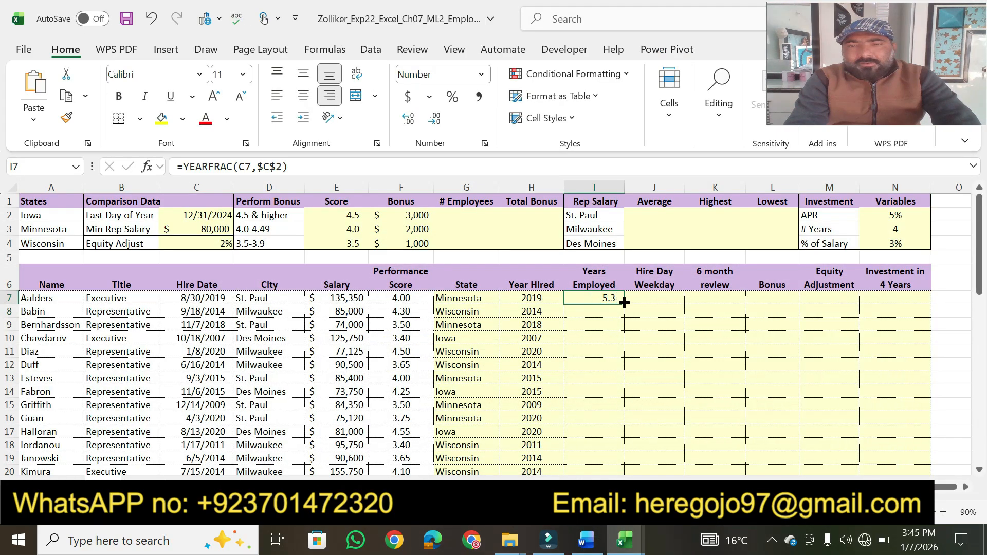
double_click(624, 303)
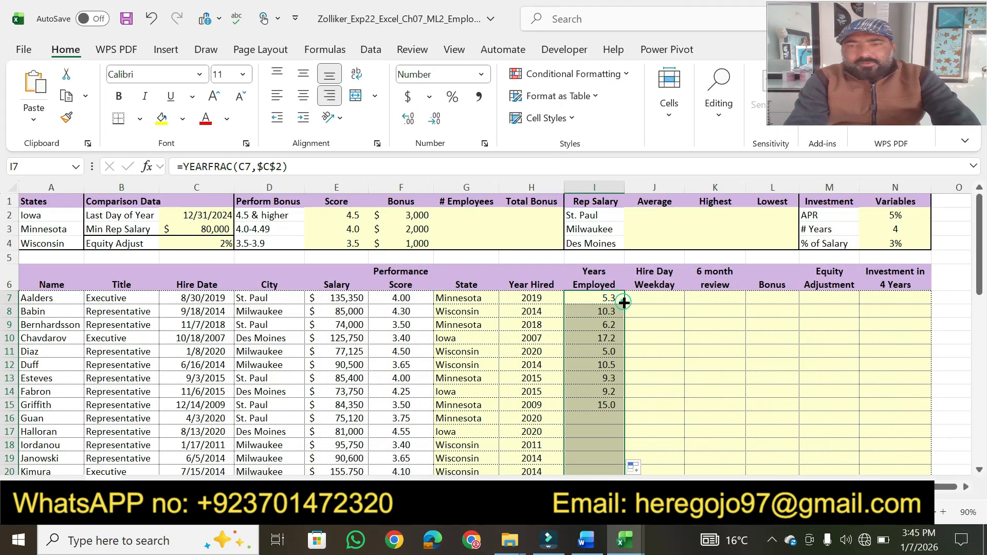
- In the Word instructions, highlight step 4's points value and step 5's "want to determine what day of the week each employee was hired" and "In cell J7, insert the WEEKDAY function"
left_click(595, 546)
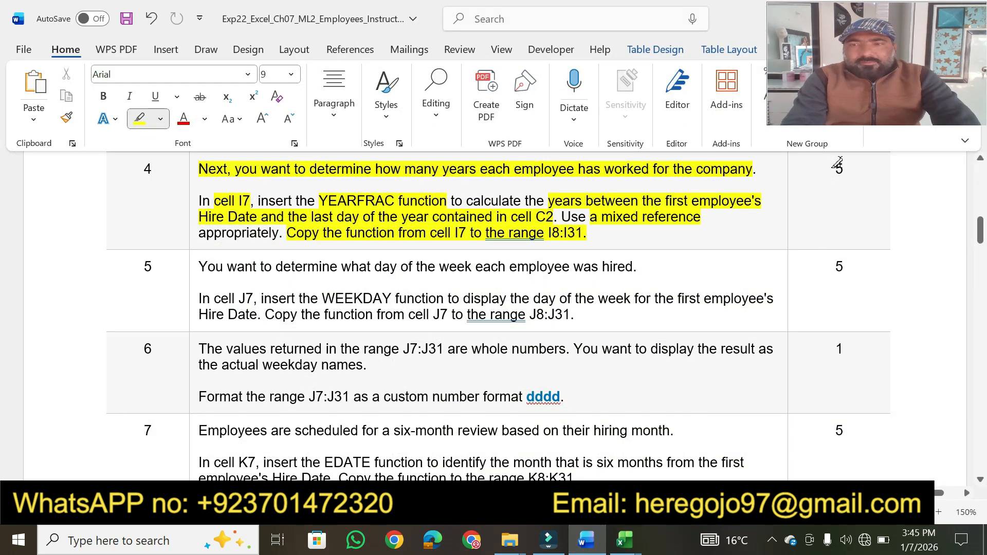
left_click_drag(834, 168, 844, 168)
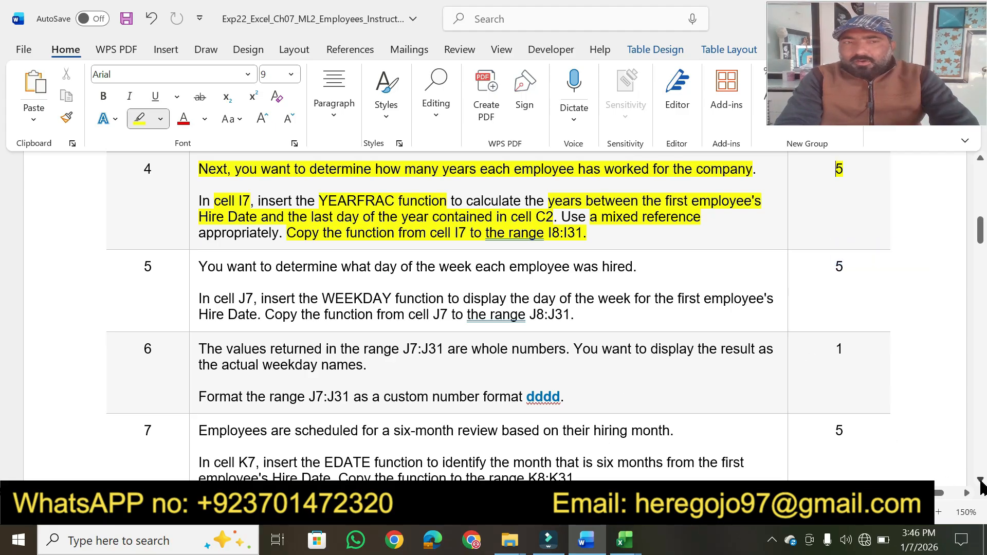
scroll(978, 483, "down", 3)
left_click(981, 481)
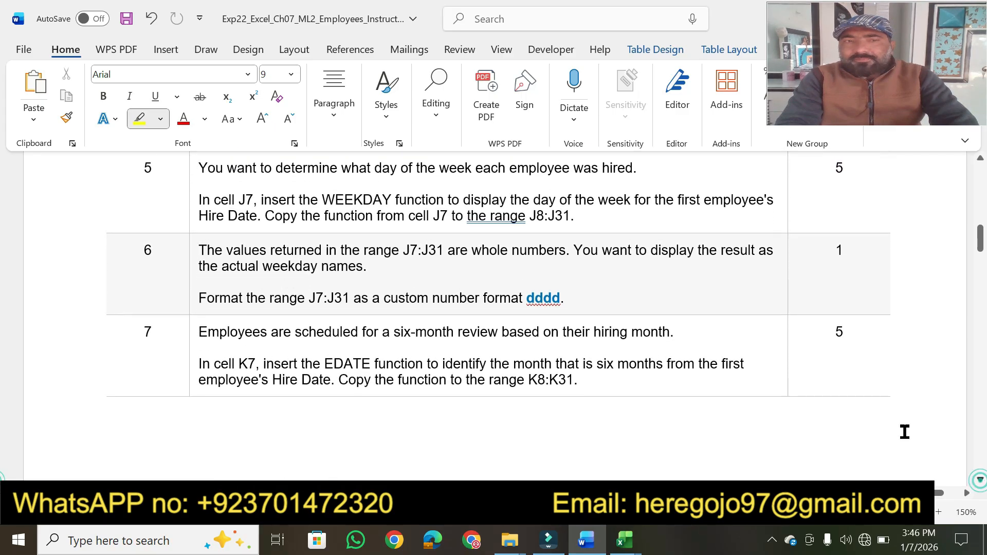
left_click_drag(229, 168, 632, 161)
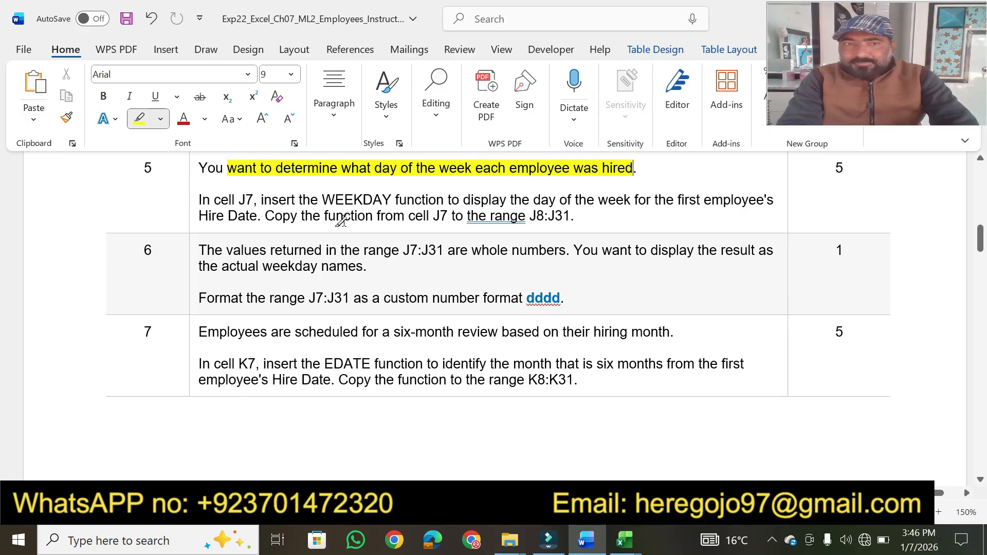
left_click_drag(197, 197, 442, 200)
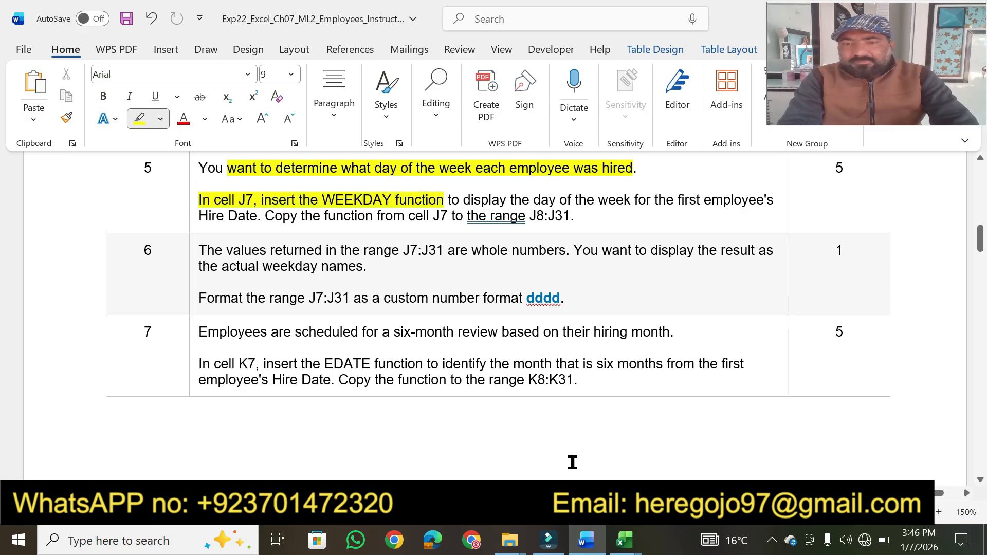
- Switch to the Excel workbook and start a WEEKDAY function in cell J7
left_click(625, 540)
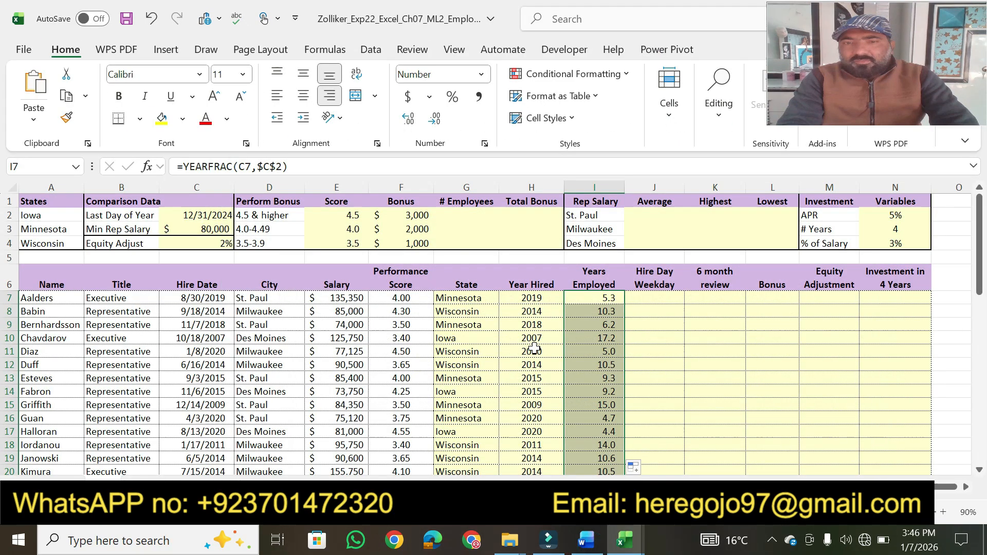
left_click(646, 302)
type("=")
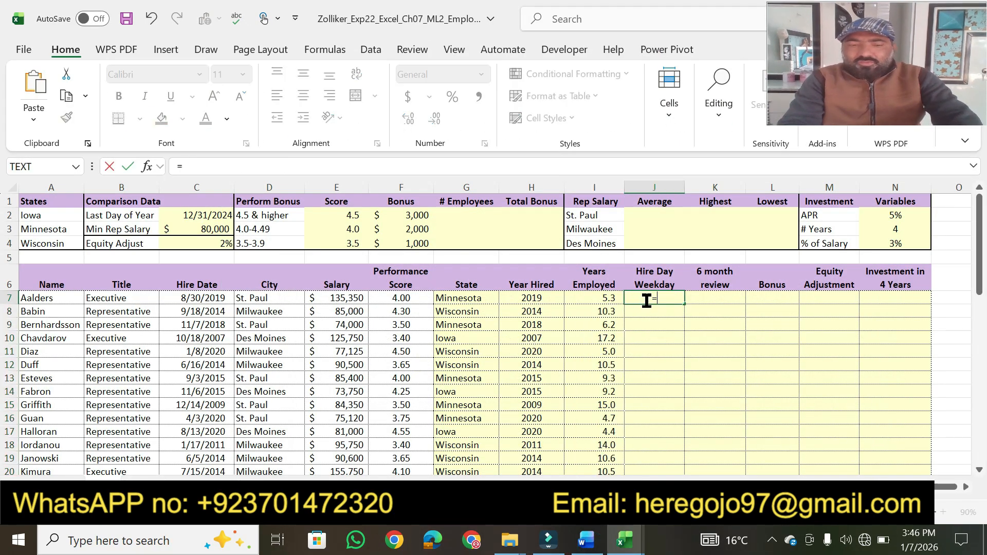
type("wee")
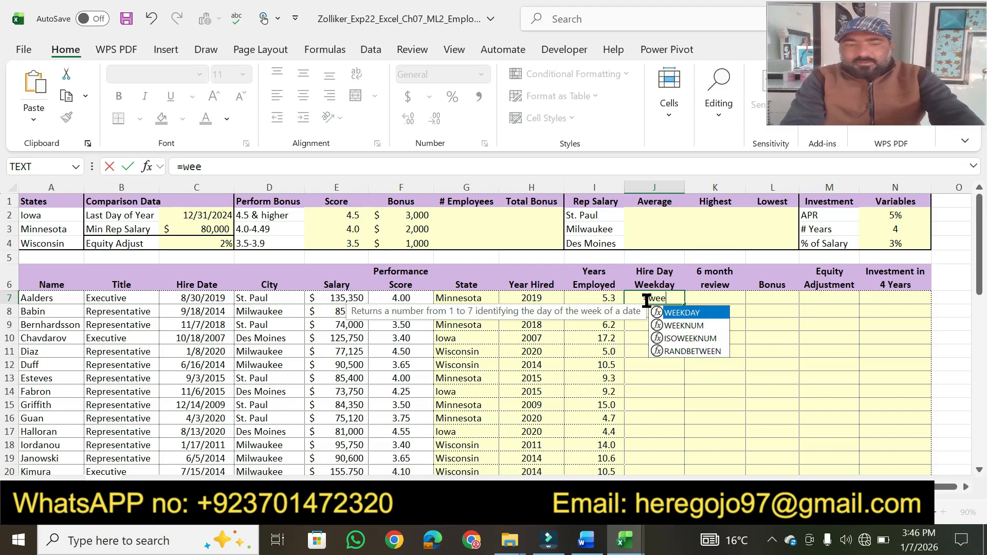
key("Tab")
- Highlight "the day of the week for the first employee's Hire Date." in Word's step 5, and complete Excel cell J7 as =WEEKDAY(C7)
left_click(586, 545)
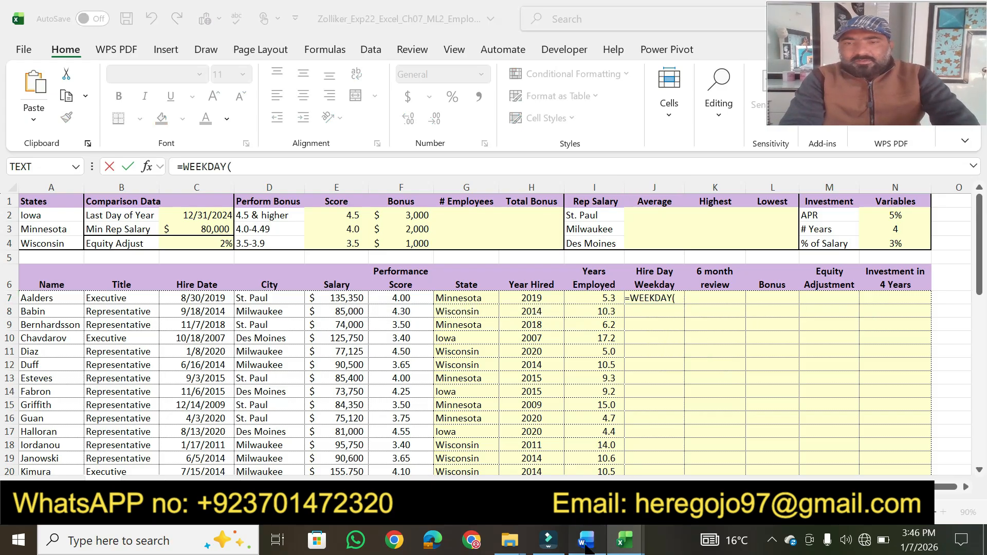
left_click_drag(512, 199, 723, 200)
left_click_drag(260, 217, 200, 216)
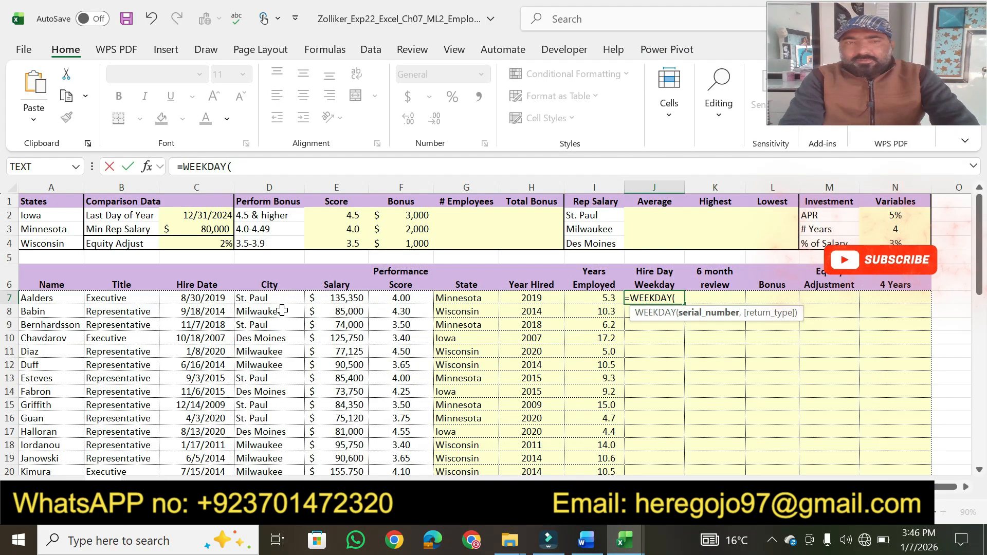
left_click(200, 298)
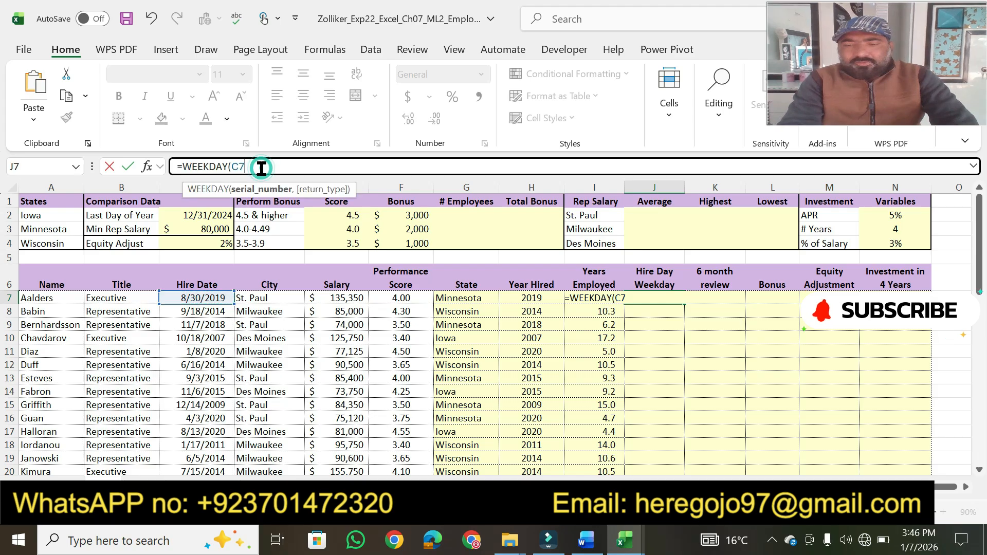
key("Return")
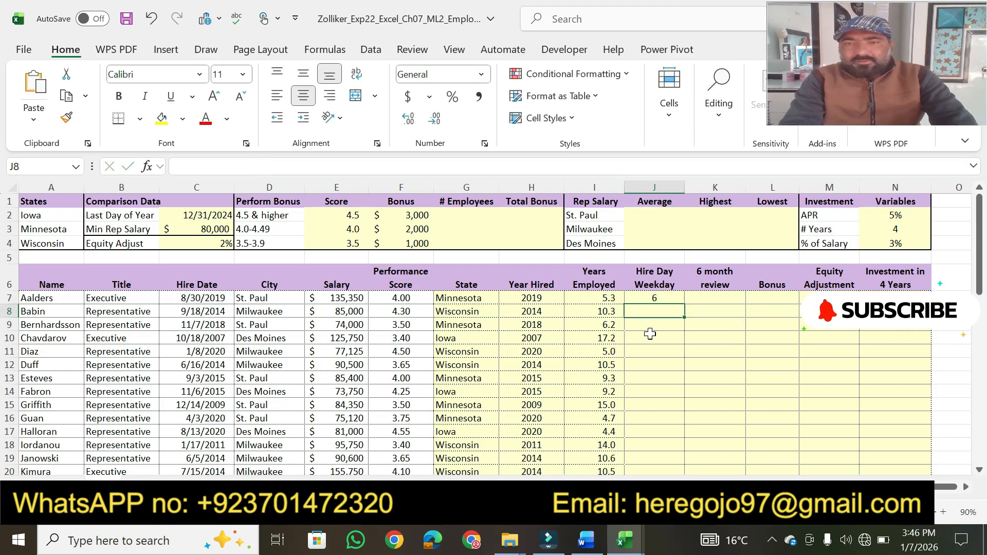
- Highlight "function from cell J7 to the range J8:J31" in Word's step 5, and copy the J7 formula to J8:J31 in Excel
left_click(588, 540)
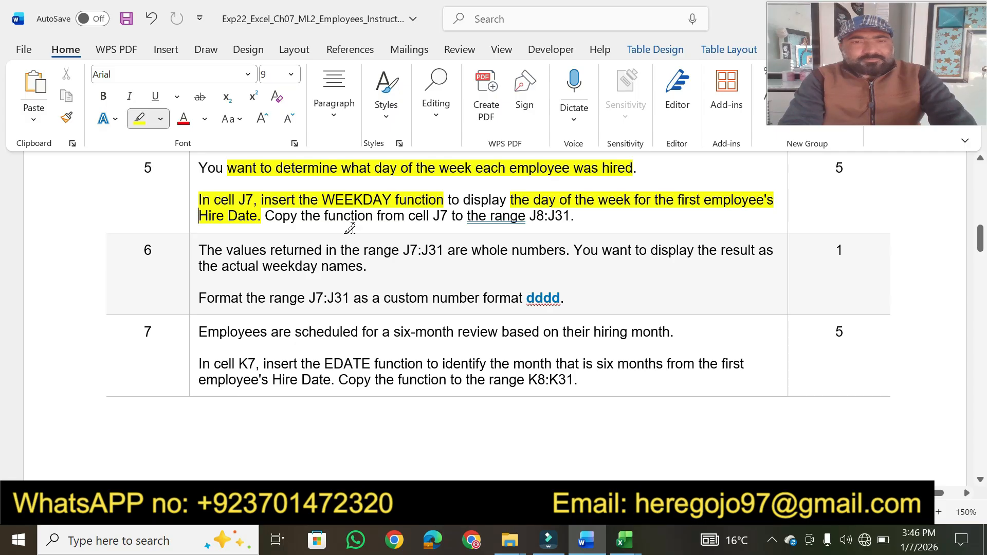
left_click_drag(324, 215, 570, 216)
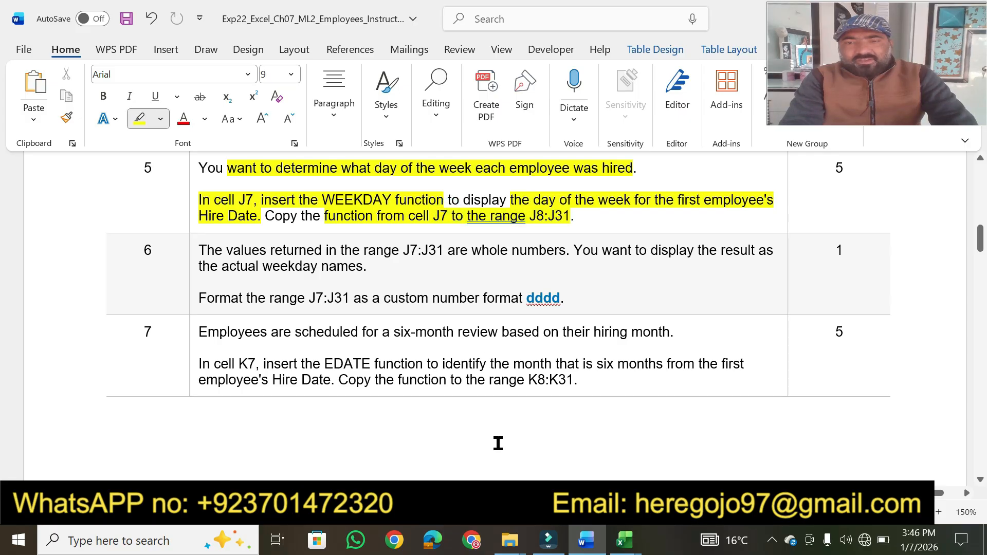
left_click(625, 539)
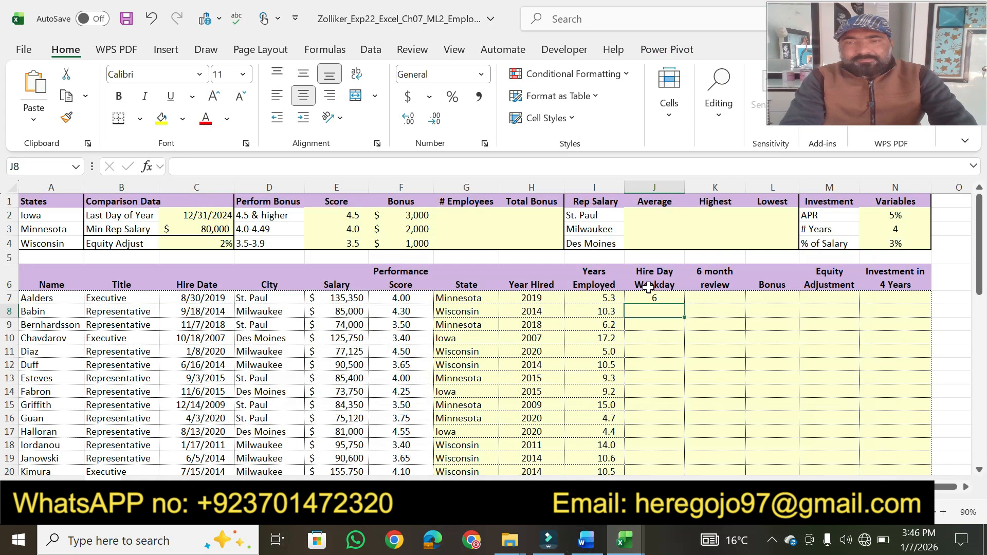
left_click(672, 298)
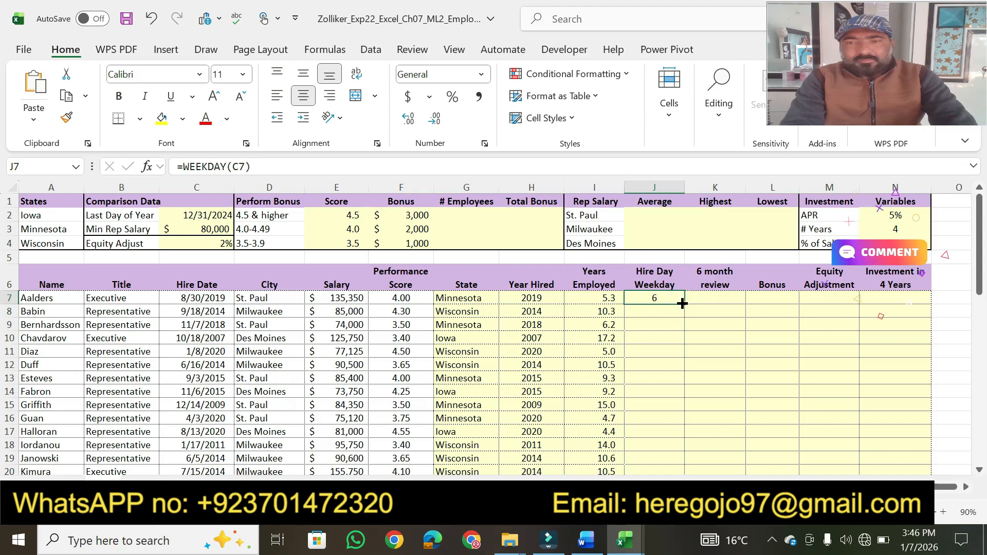
double_click(682, 304)
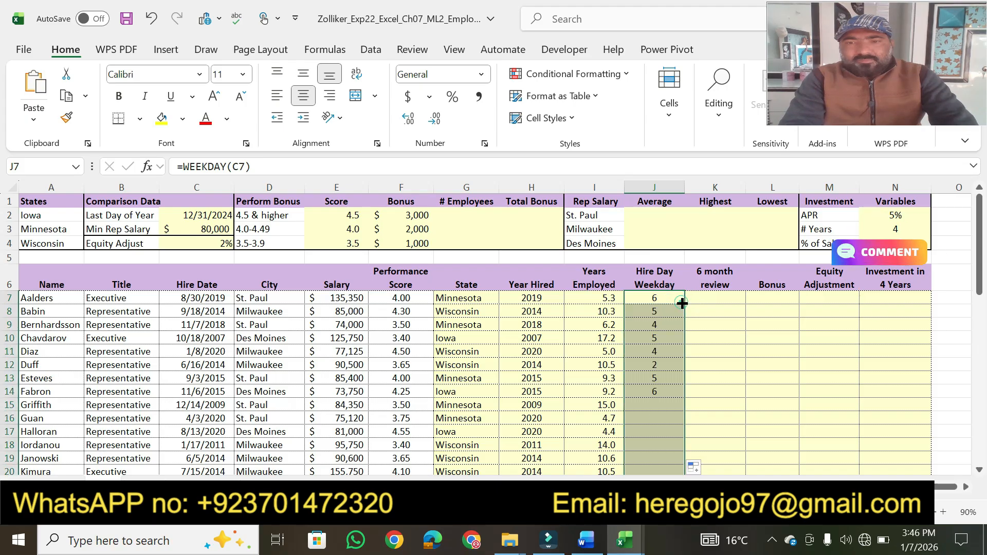
- Switch to the Word instructions and highlight step 5's points value and step 6's key phrases, ending with "Format the range J7:J31"
left_click(586, 540)
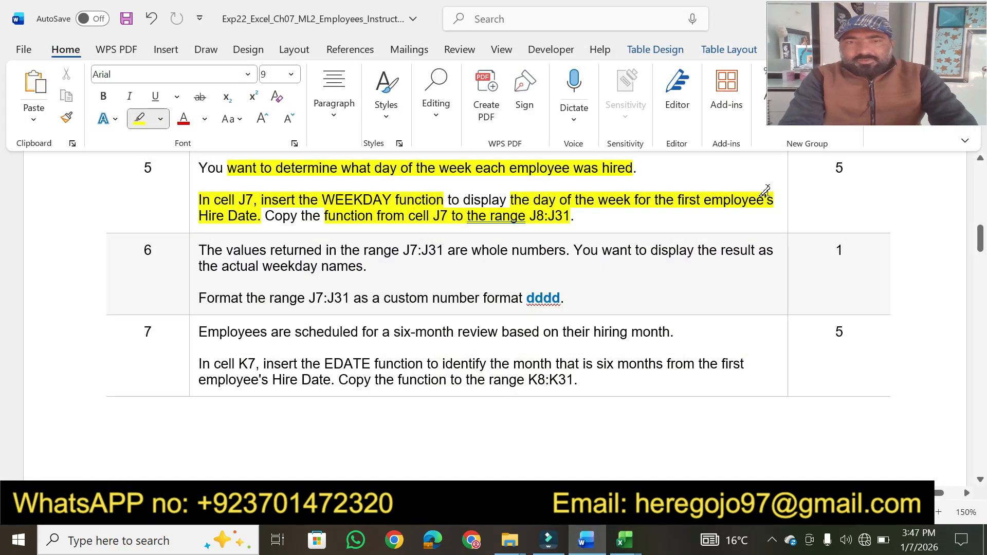
left_click_drag(835, 168, 844, 168)
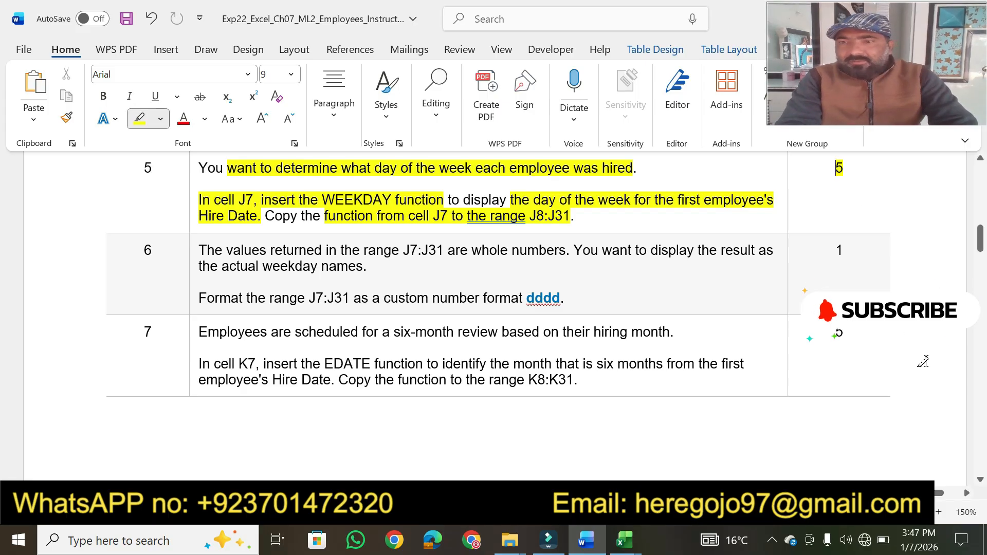
left_click(980, 479)
scroll(979, 488, "down", 3)
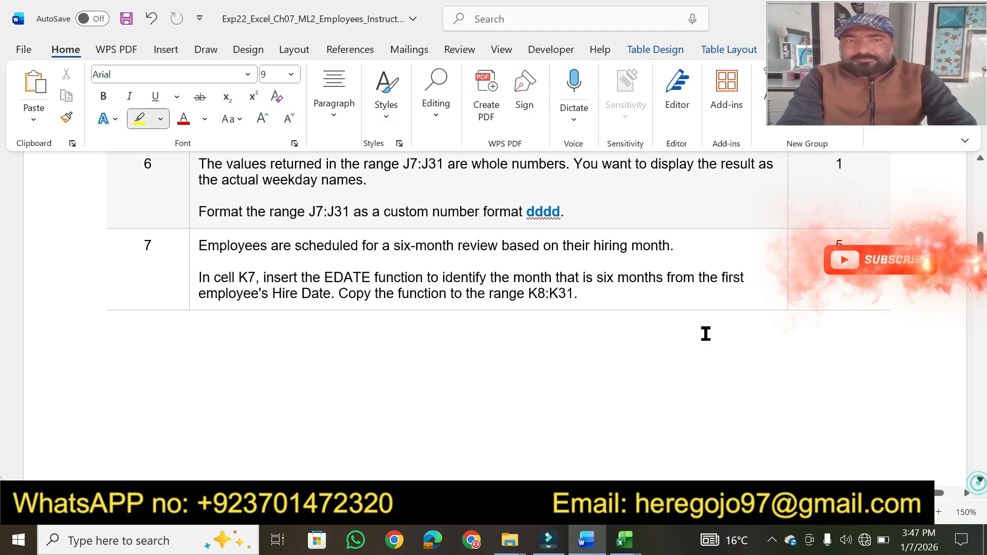
left_click_drag(225, 163, 565, 164)
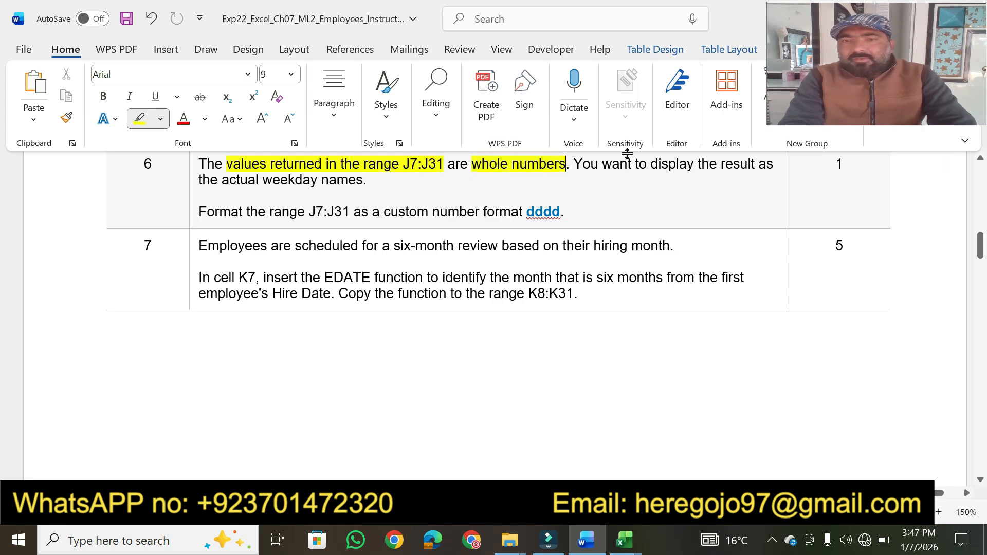
left_click_drag(651, 163, 754, 164)
left_click_drag(222, 180, 364, 180)
left_click_drag(200, 212, 350, 212)
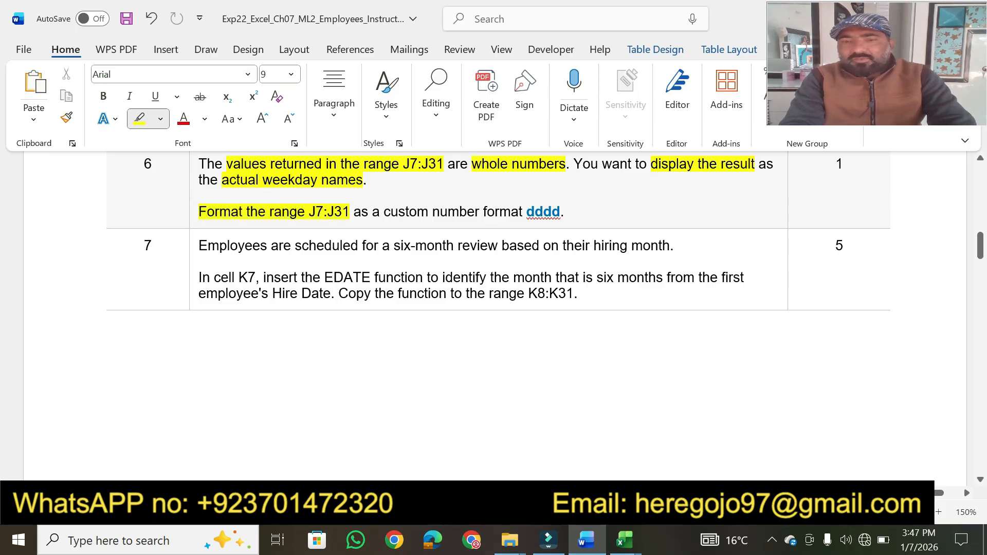
- Extend the yellow highlight in the Word instructions over all of step 6's text, including the custom number format dddd
left_click(588, 545)
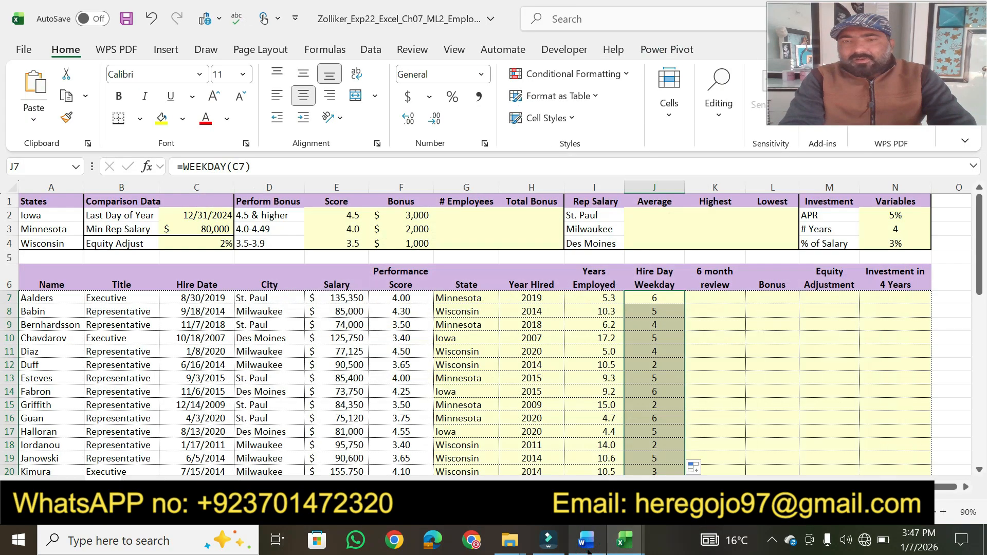
left_click(588, 545)
left_click_drag(354, 212, 560, 213)
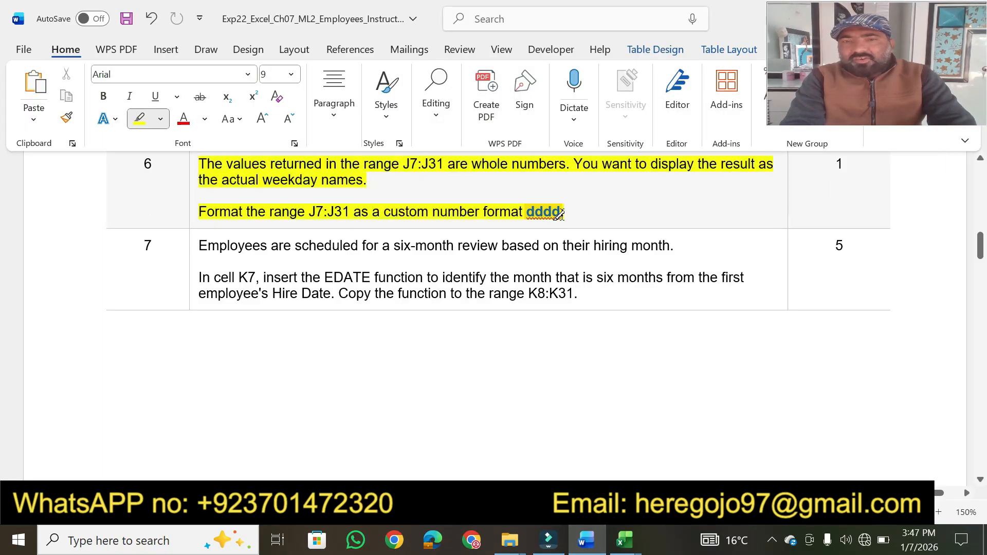
- Switch to the Excel workbook and apply the custom number format dddd to the range J7:J31
left_click(587, 545)
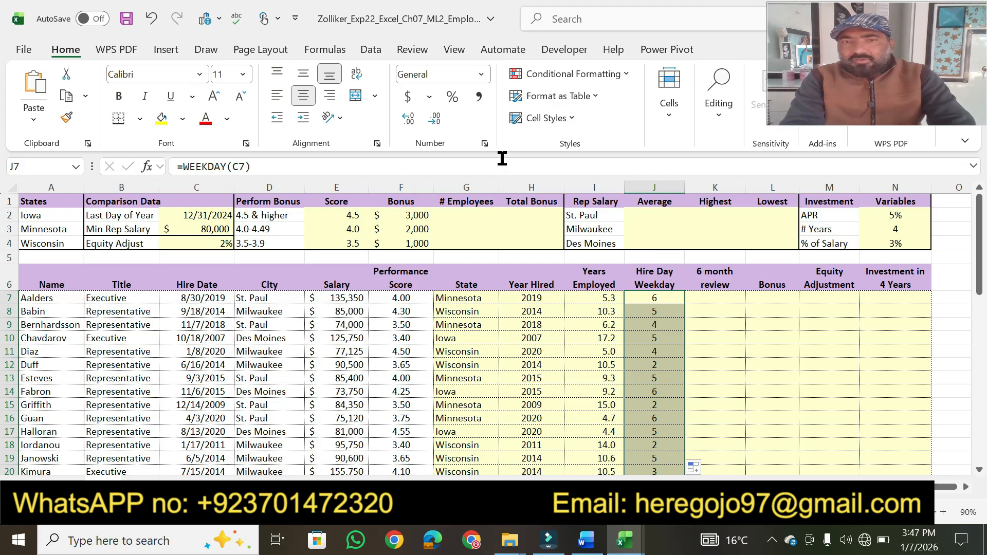
left_click(484, 143)
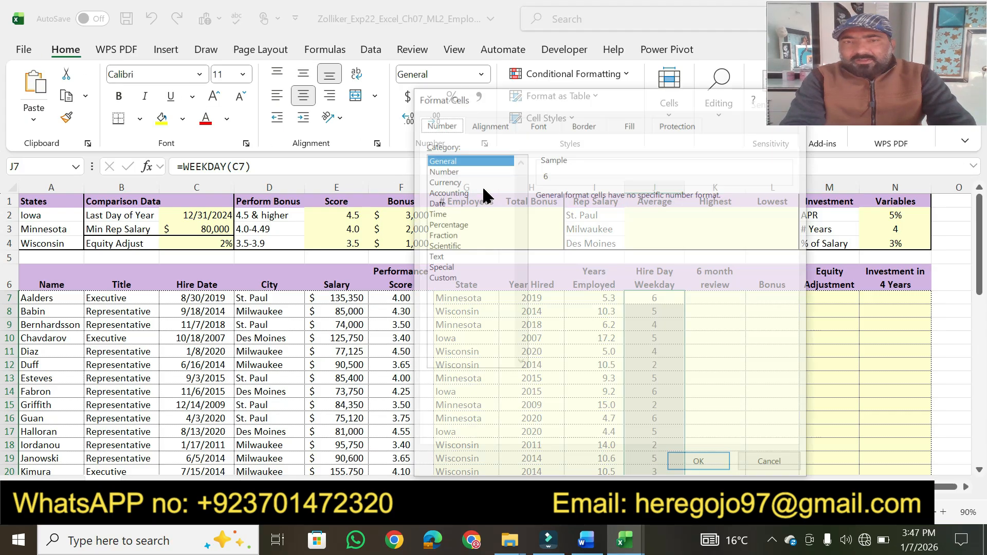
left_click(445, 279)
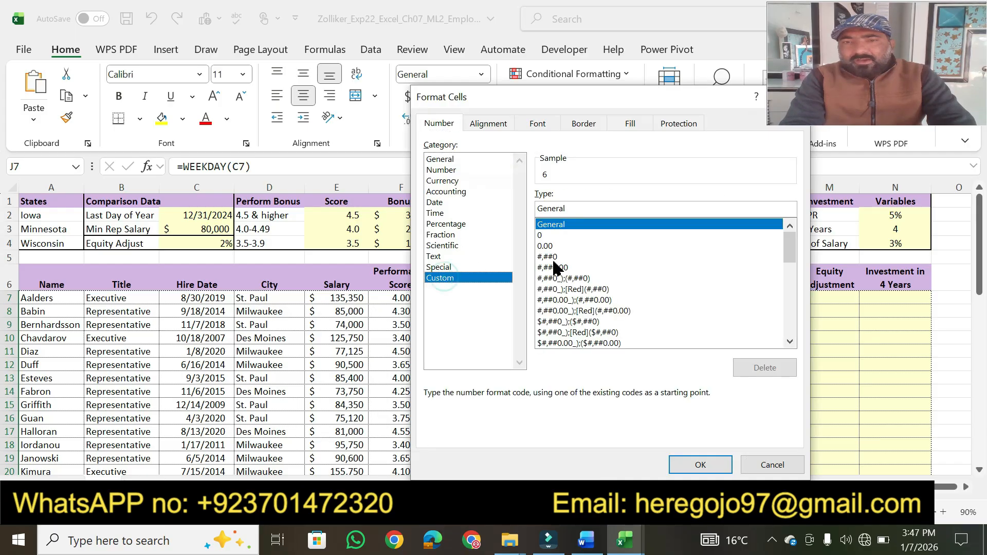
left_click_drag(570, 209, 534, 208)
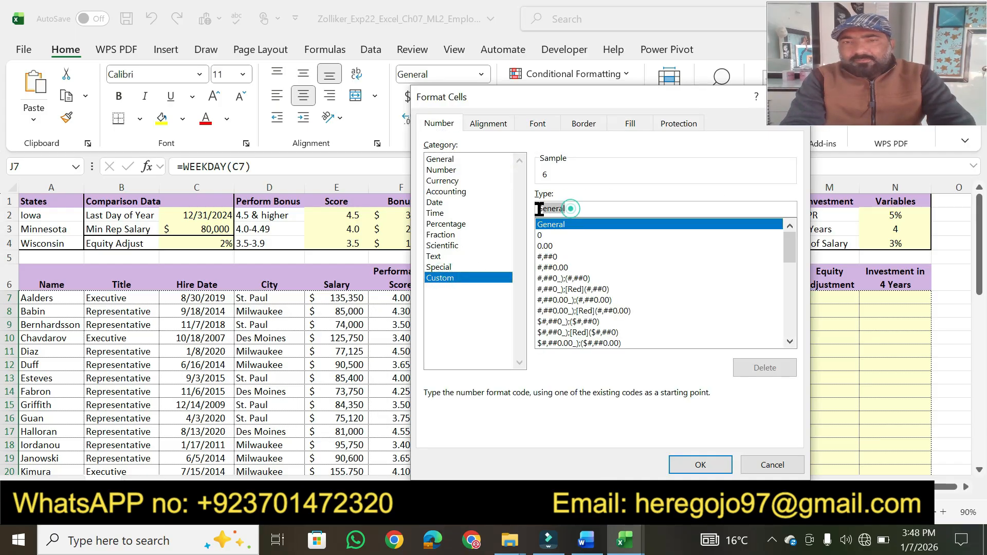
type("dddd")
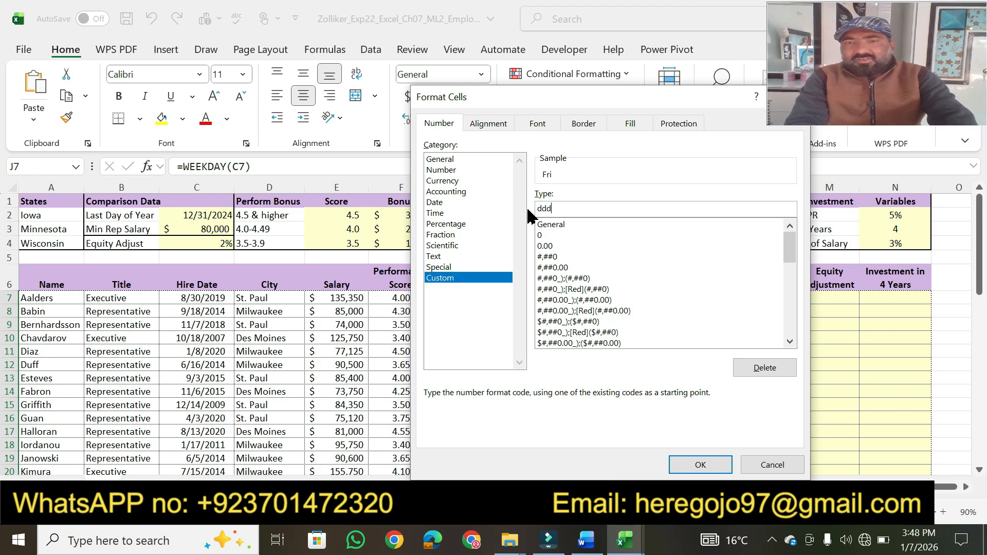
left_click(696, 466)
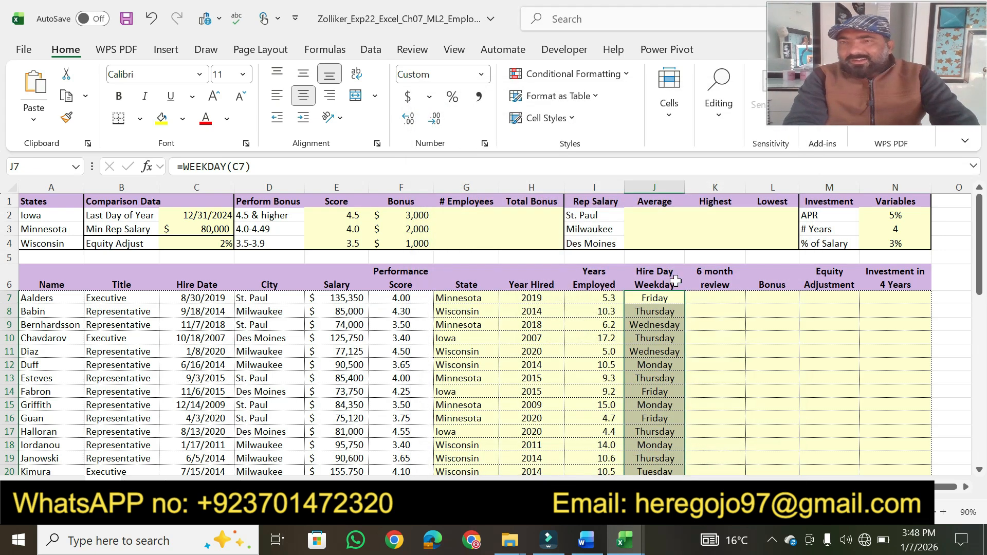
- Switch to the Word instructions and highlight step 6's points value, plus step 7's six-month review sentence and "cell K7,"
left_click(586, 541)
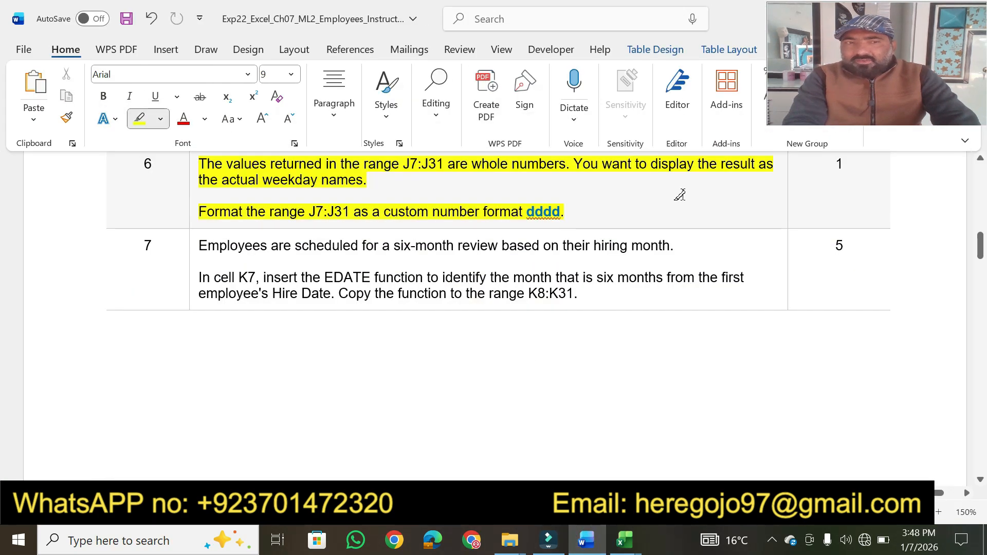
double_click(834, 165)
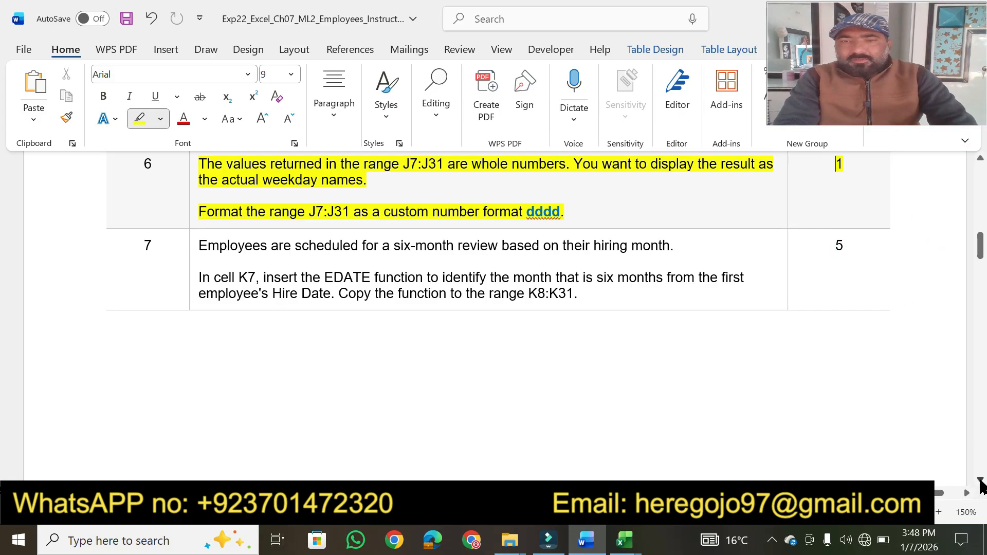
left_click(980, 481)
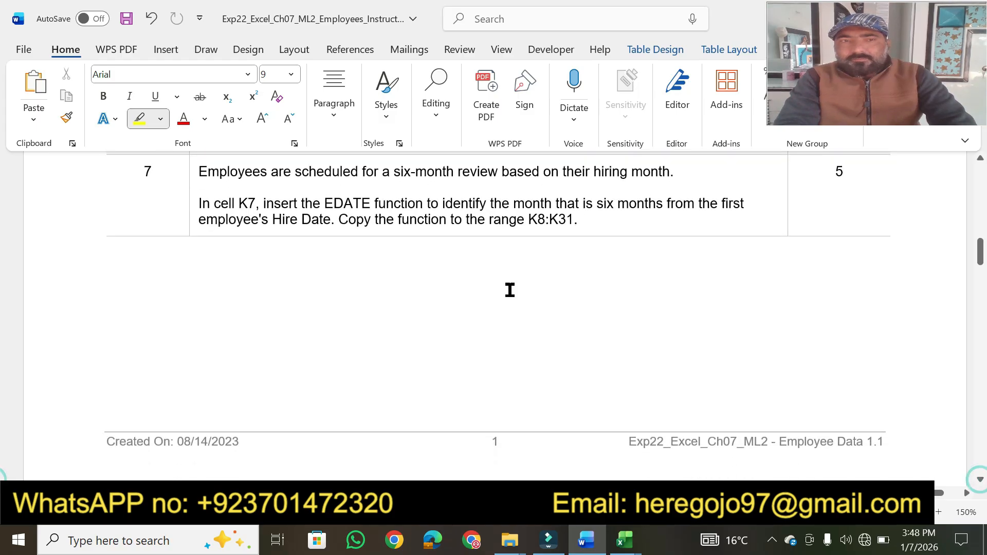
left_click_drag(199, 171, 651, 171)
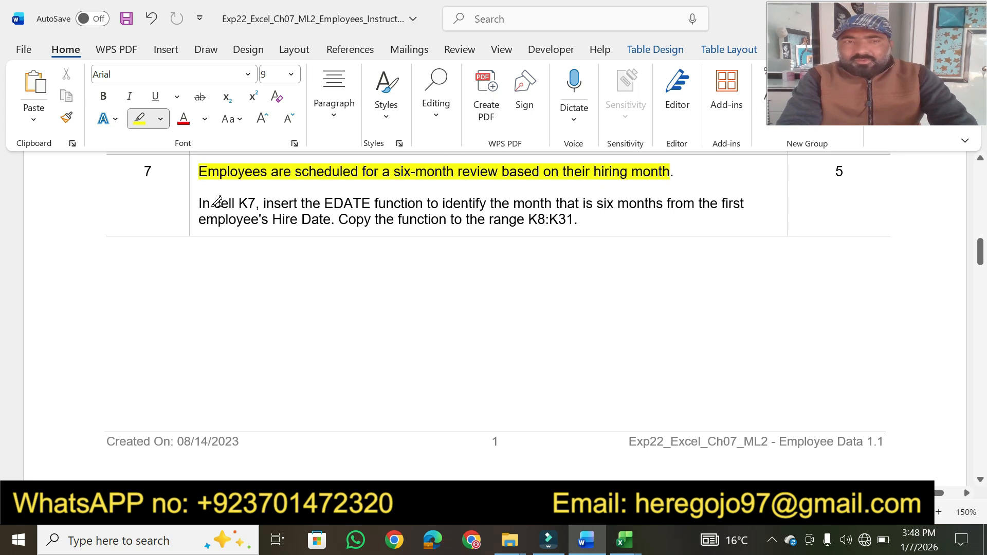
left_click_drag(213, 204, 259, 204)
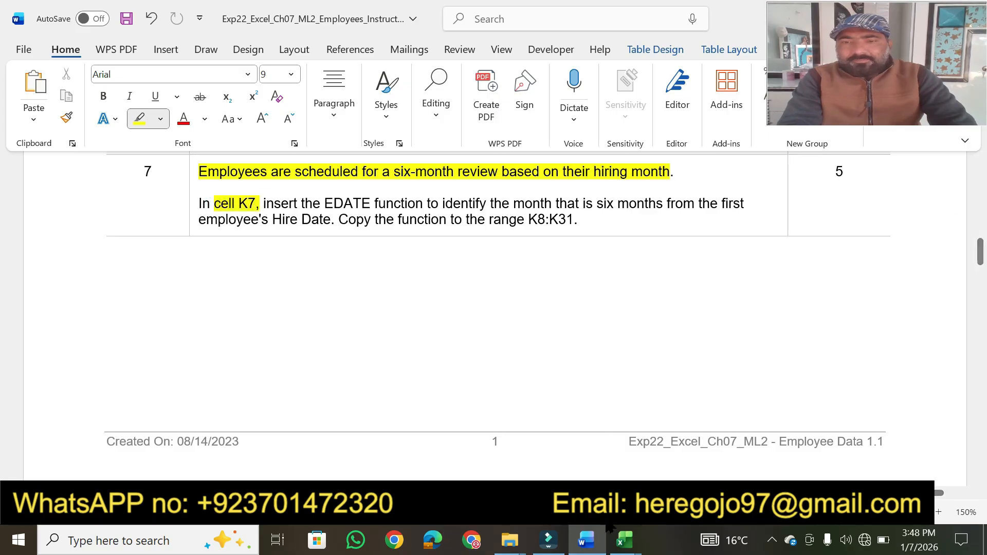
- Highlight "insert the EDATE function" in Word's step 7, and start an EDATE formula in cell K7 of the Excel workbook
left_click(624, 540)
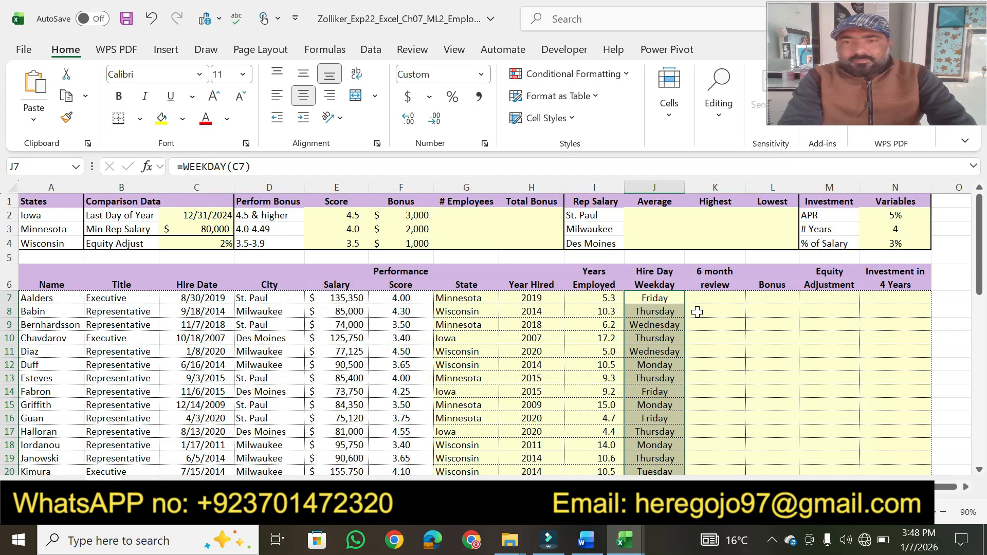
left_click(710, 298)
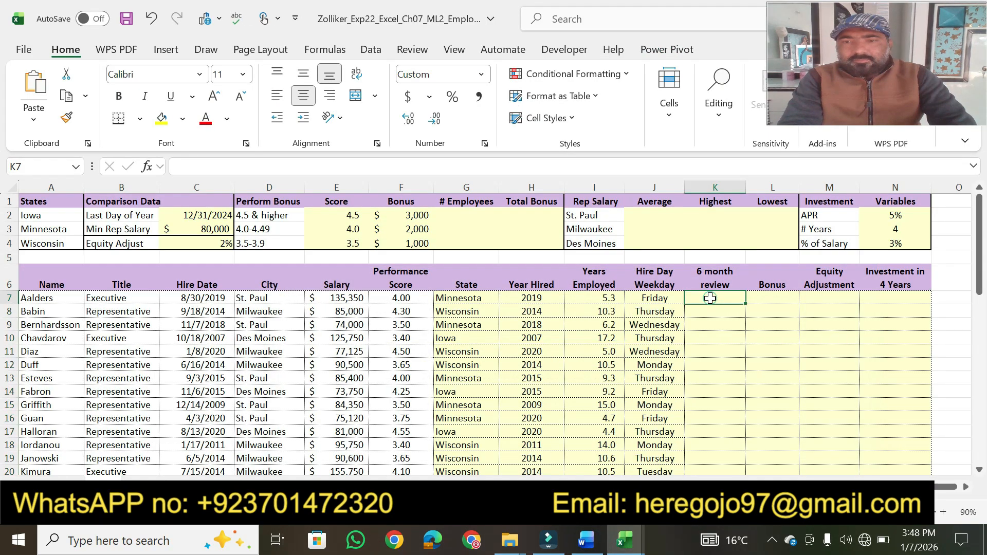
left_click(586, 540)
left_click_drag(263, 203, 422, 203)
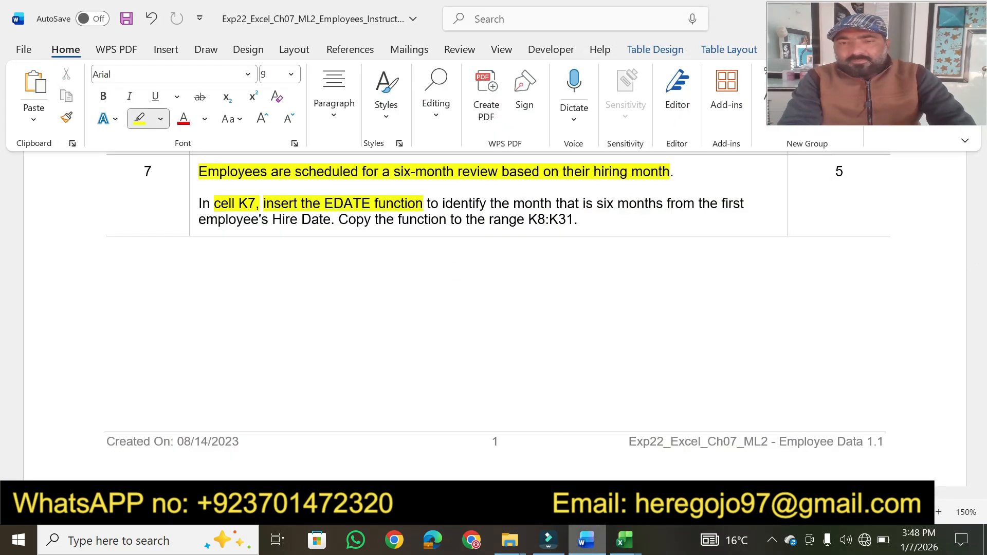
left_click(624, 540)
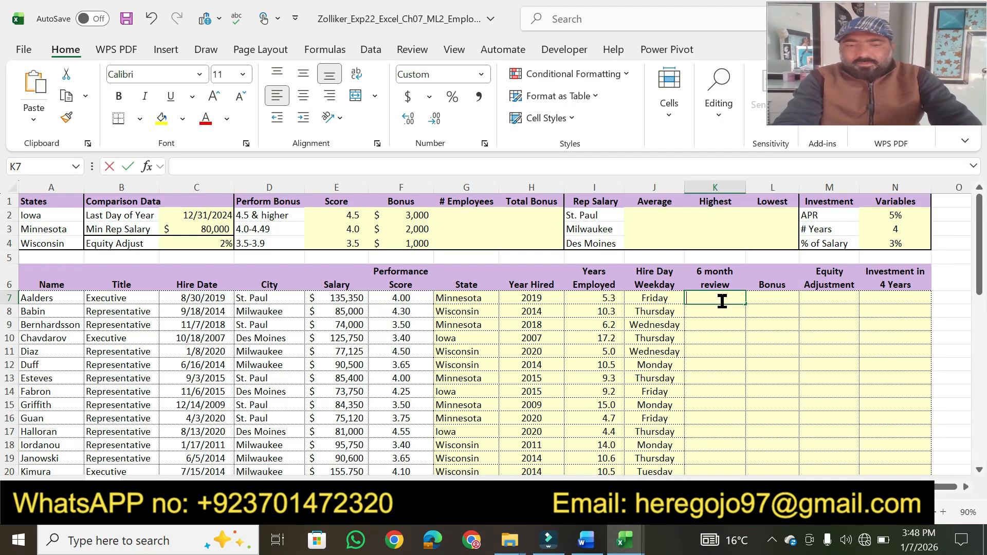
type("=eda")
key("Tab")
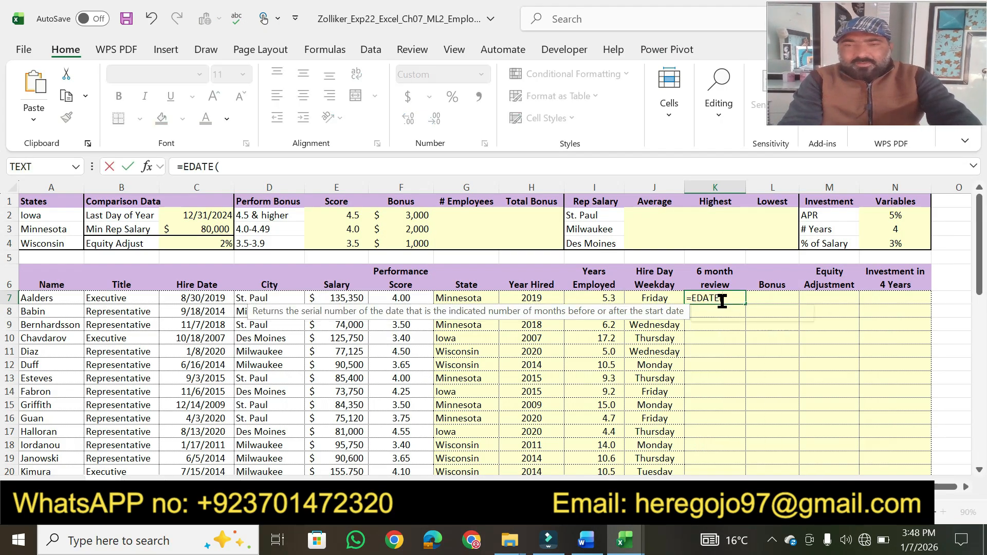
- Highlight "month that is six months from the" and "employee's Hire Date" in Word, and complete K7 in Excel as =EDATE(C7,6)
left_click(585, 546)
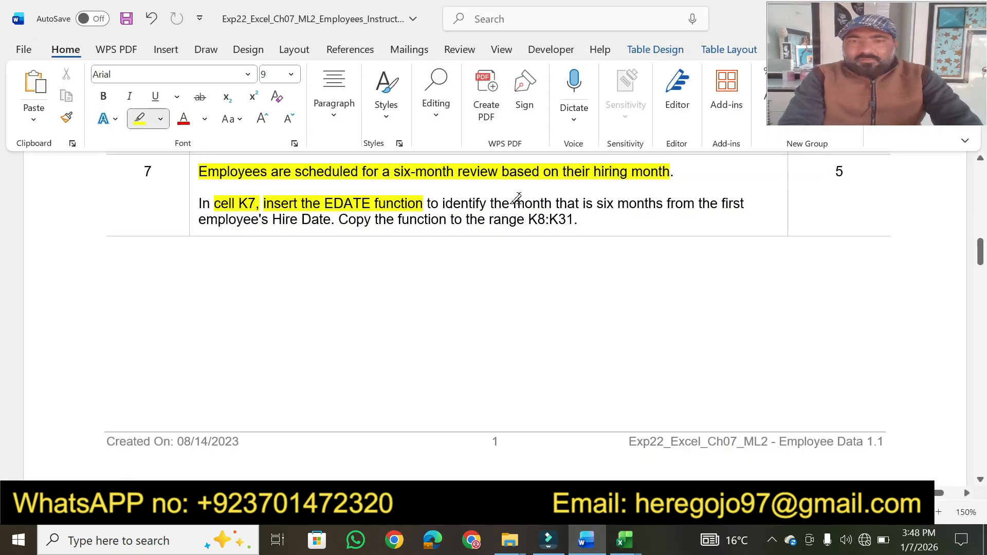
left_click_drag(514, 204, 699, 205)
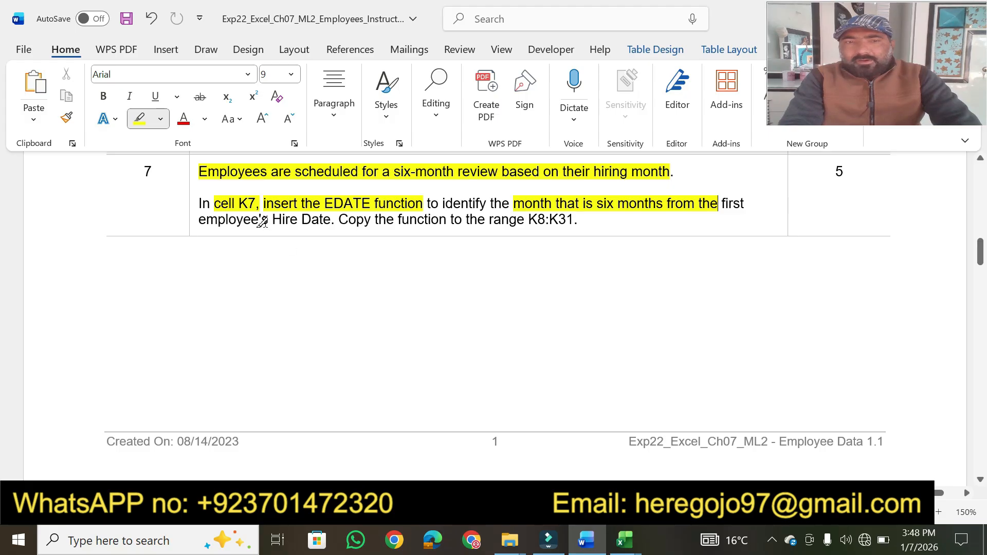
left_click_drag(199, 220, 331, 220)
left_click(586, 543)
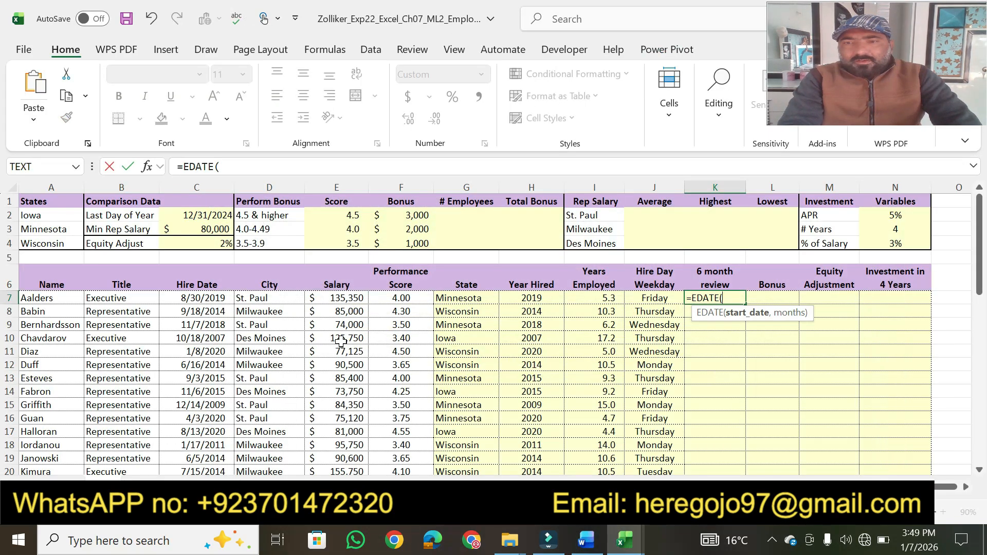
left_click(194, 300)
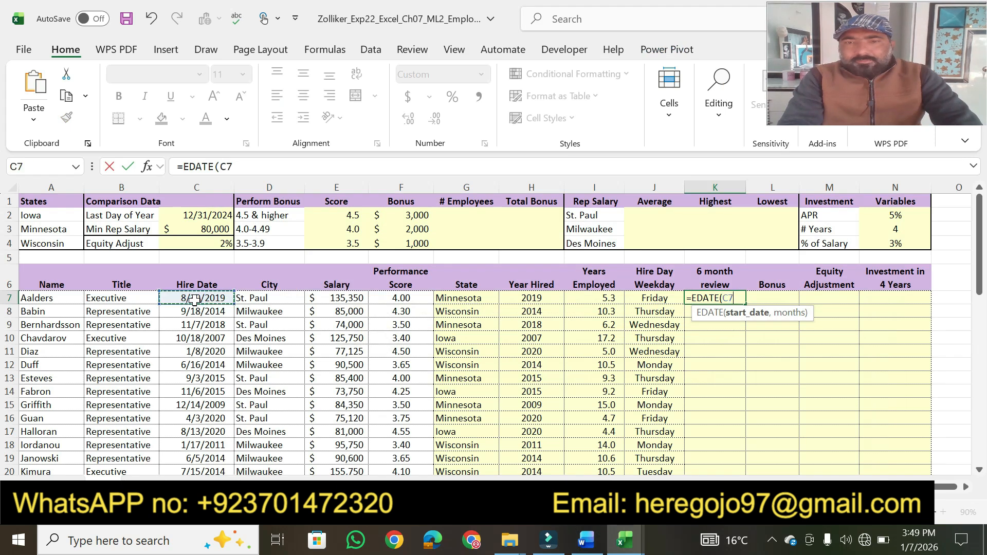
type(",6")
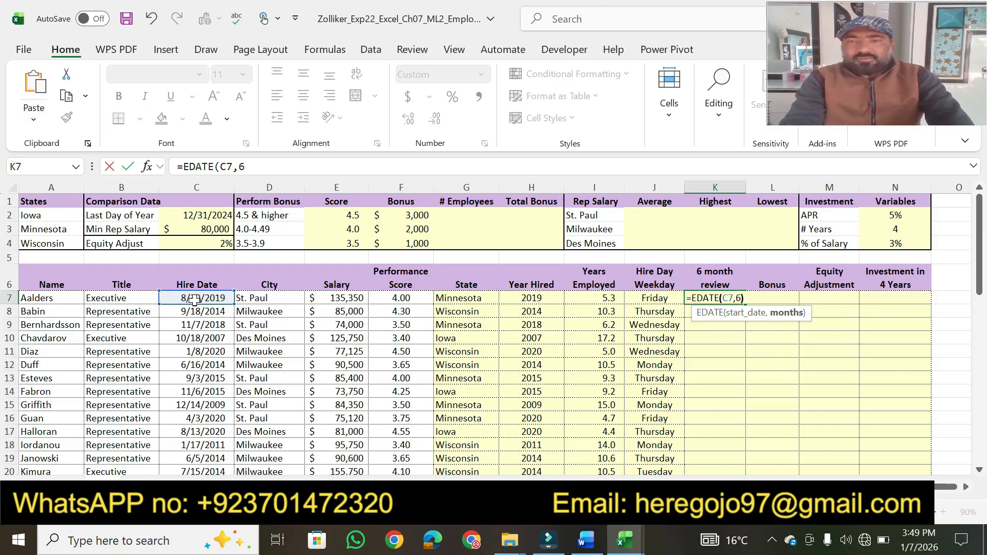
key("Return")
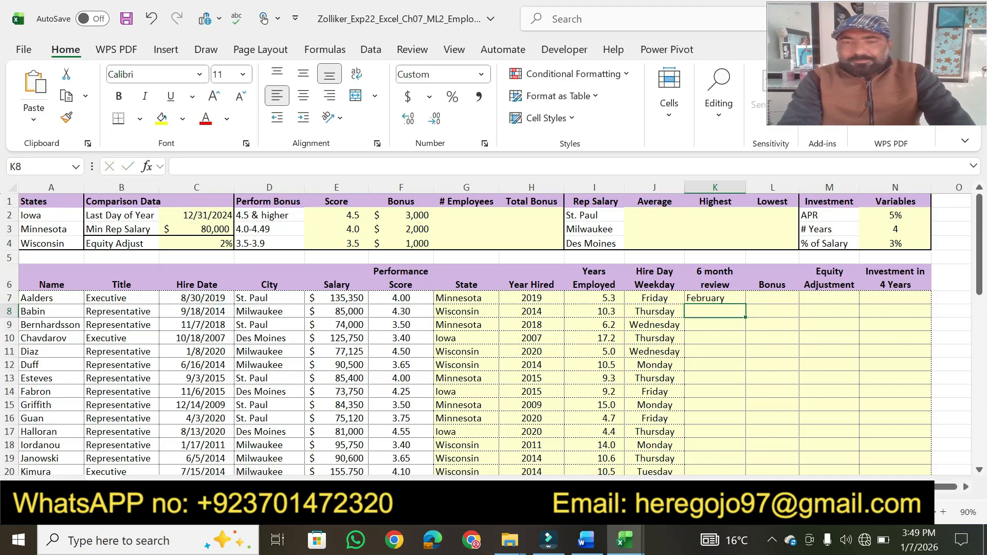
- Highlight "Copy the function to the range K8:K31" in Word's step 7, and copy the K7 formula to K8:K31 in Excel
left_click(586, 539)
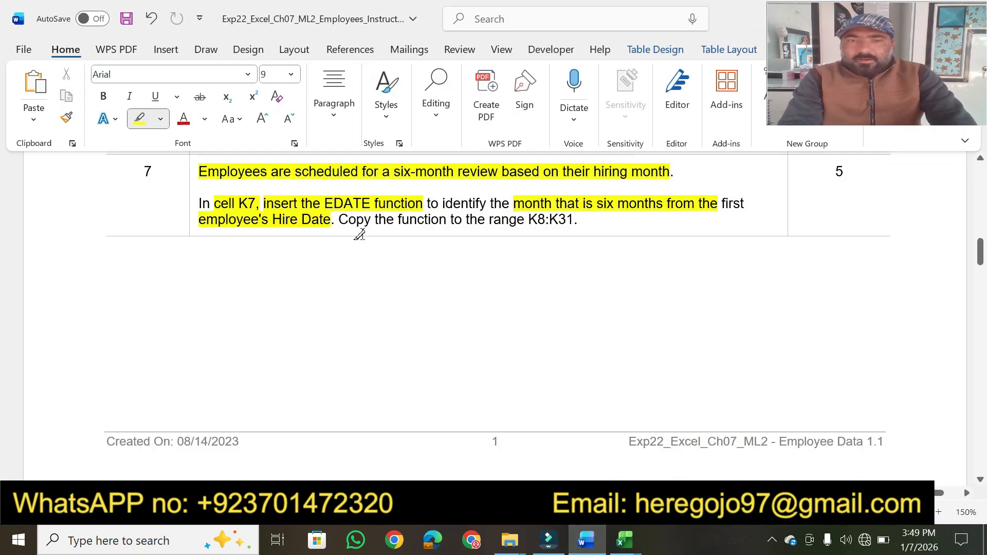
left_click_drag(339, 219, 574, 220)
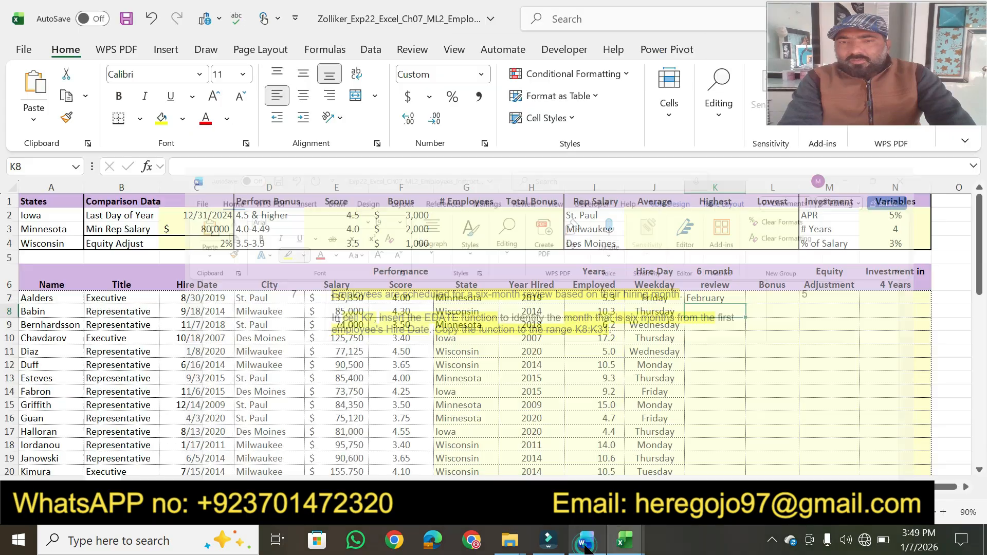
left_click(624, 540)
left_click(740, 294)
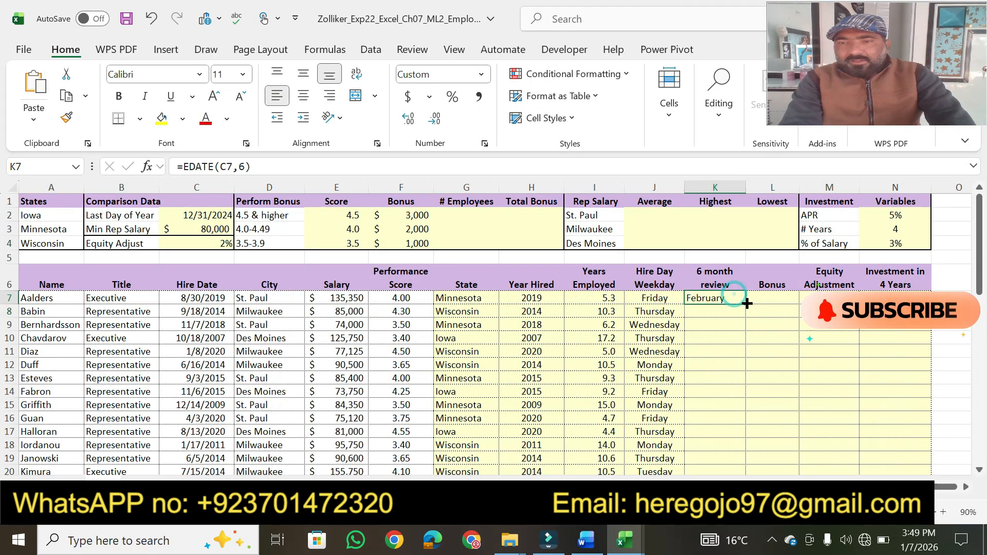
double_click(746, 304)
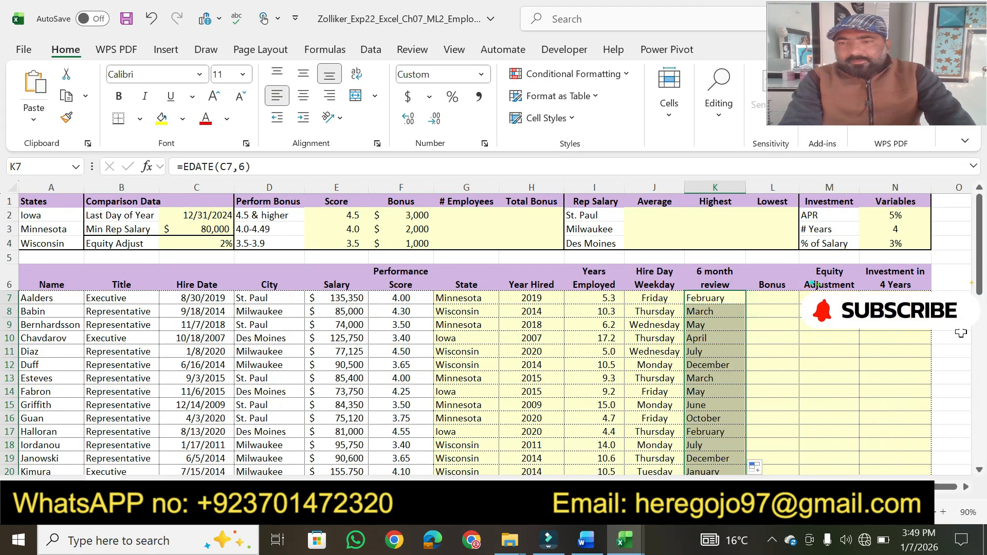
left_click_drag(978, 287, 983, 254)
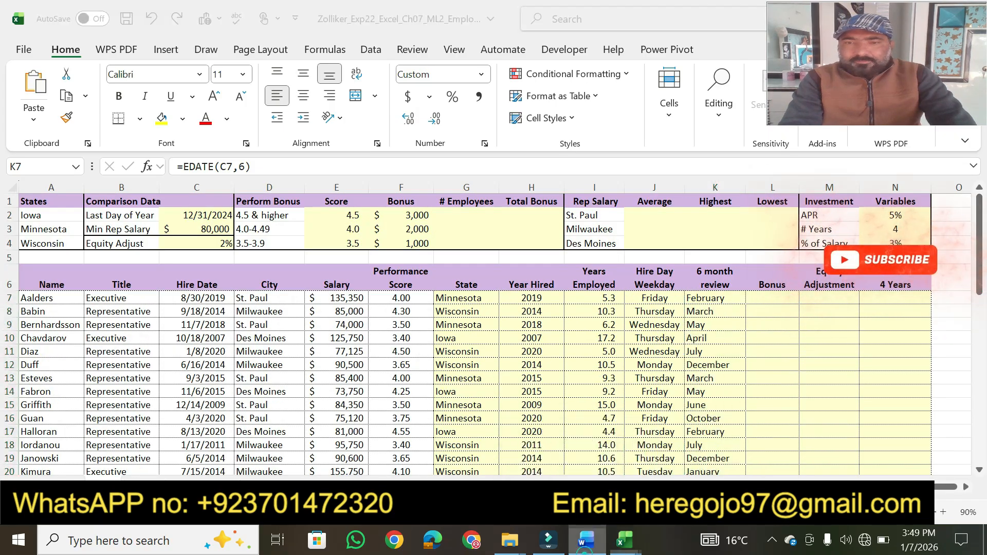
- Switch to the Word instructions and highlight step 7's points value and step 8's "In cell L7" and "insert the IFS function"
left_click(586, 540)
left_click_drag(846, 172, 829, 174)
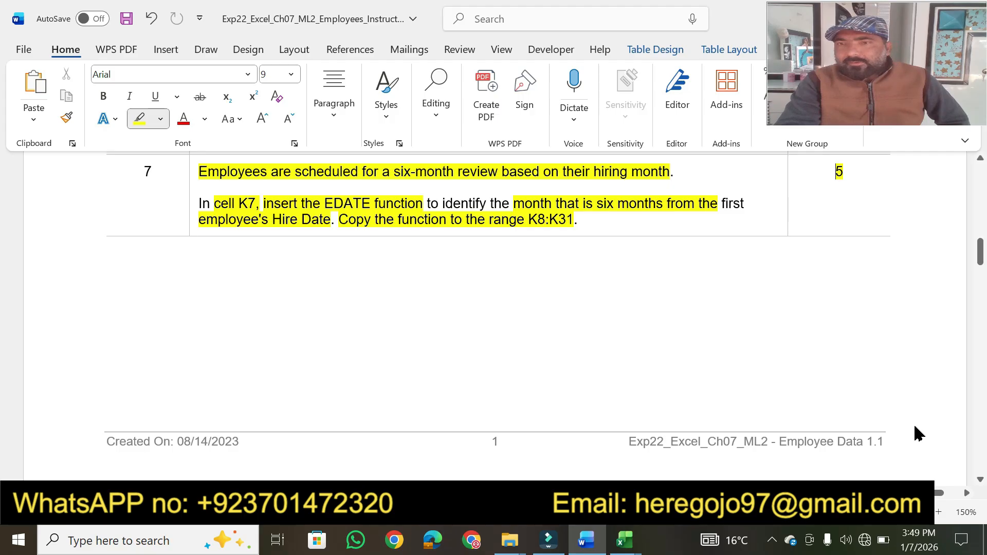
left_click(980, 479)
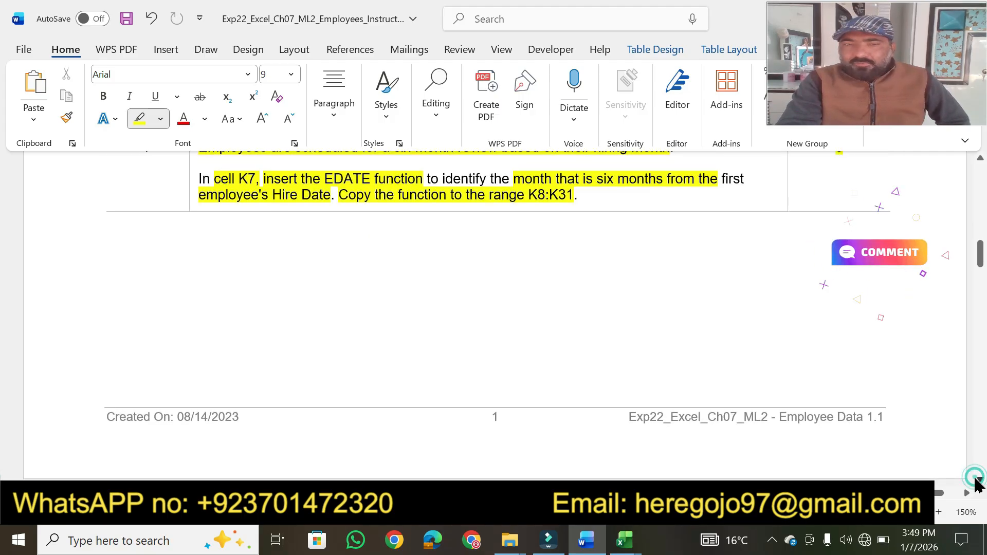
left_click_drag(979, 481, 980, 482)
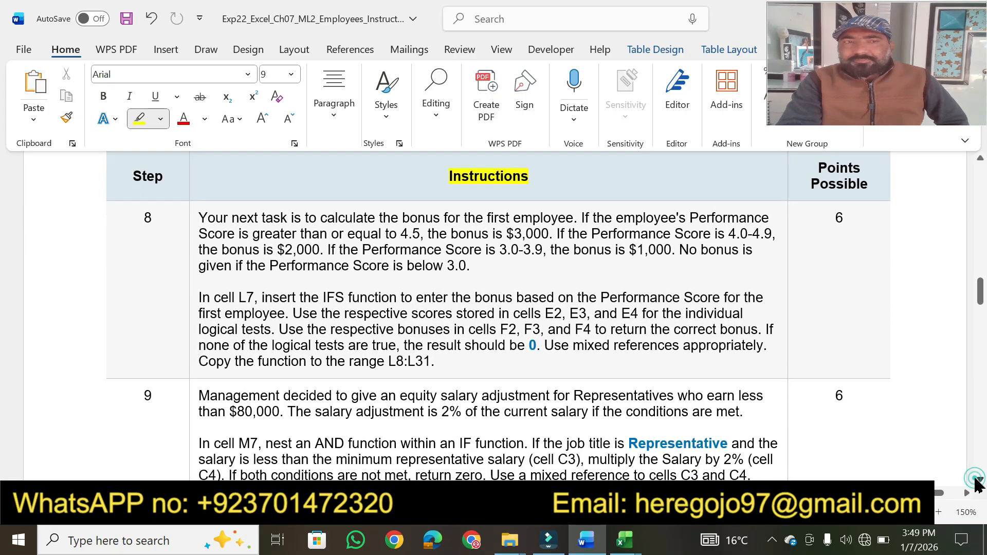
left_click(200, 296)
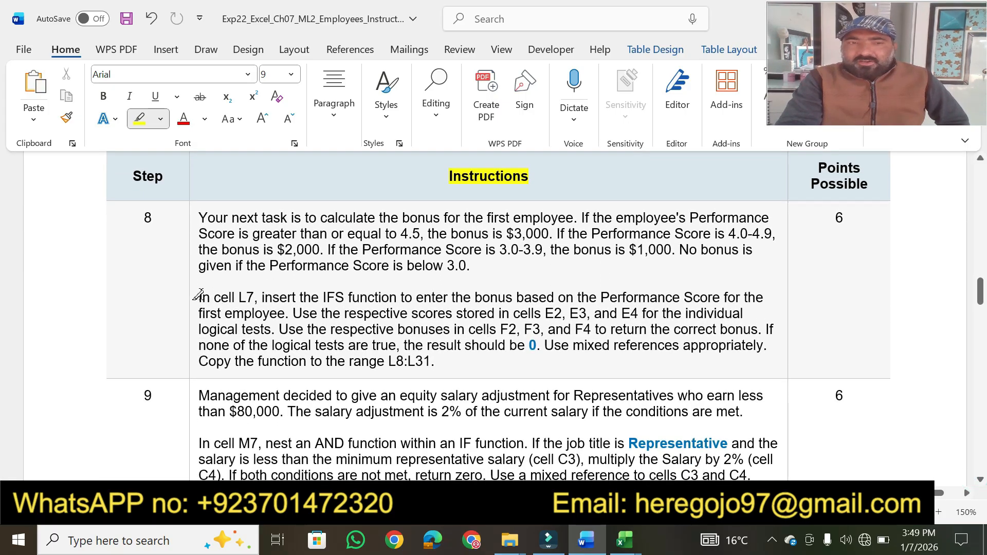
left_click_drag(219, 300, 253, 298)
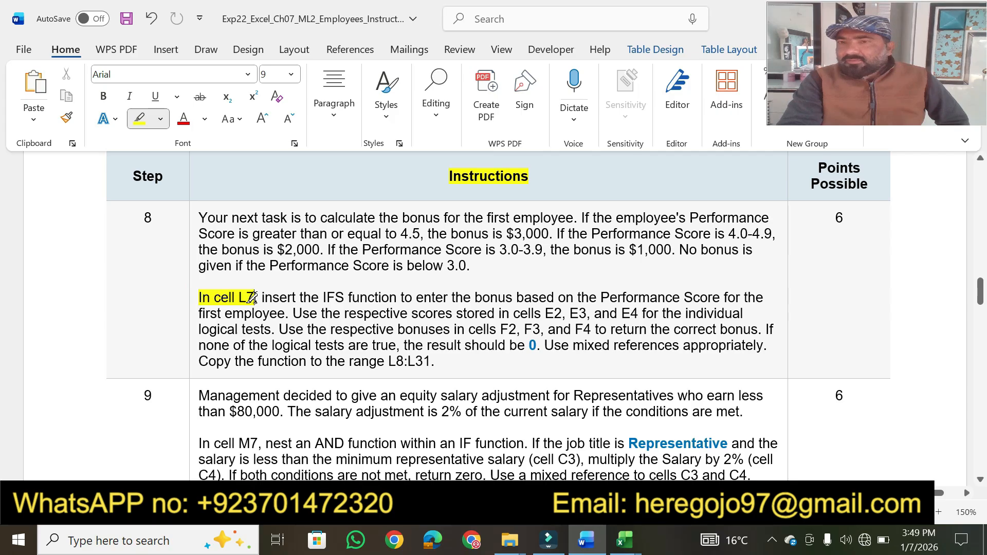
left_click_drag(264, 300, 379, 301)
- Highlight step 8's remaining key phrases, from "the bonus based on the Performance Score" to "Copy the function to the range L8:L31.", and its points value
left_click_drag(453, 298, 722, 298)
mouse_move(201, 312)
left_mouse_down()
mouse_move(732, 313)
mouse_move(712, 311)
left_mouse_up()
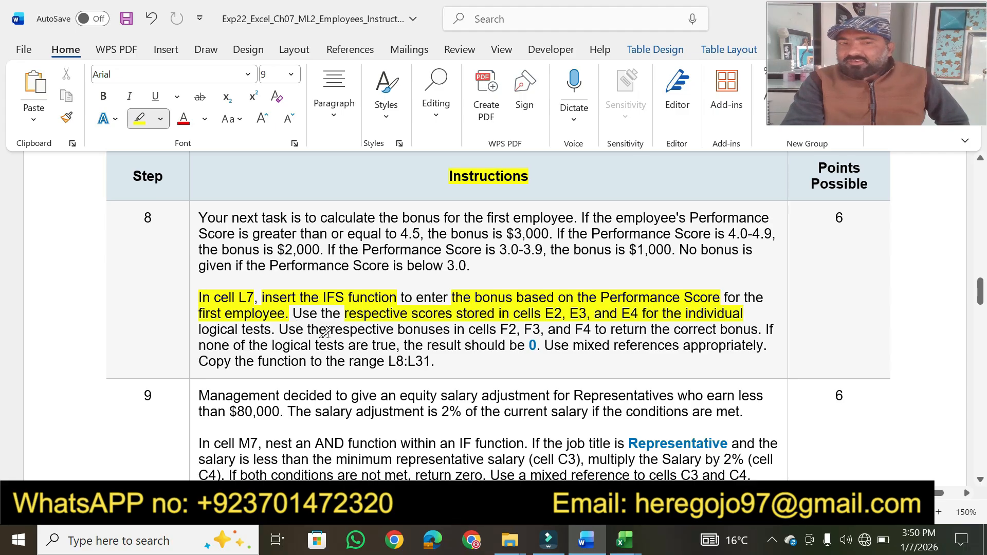
left_click_drag(329, 331, 619, 328)
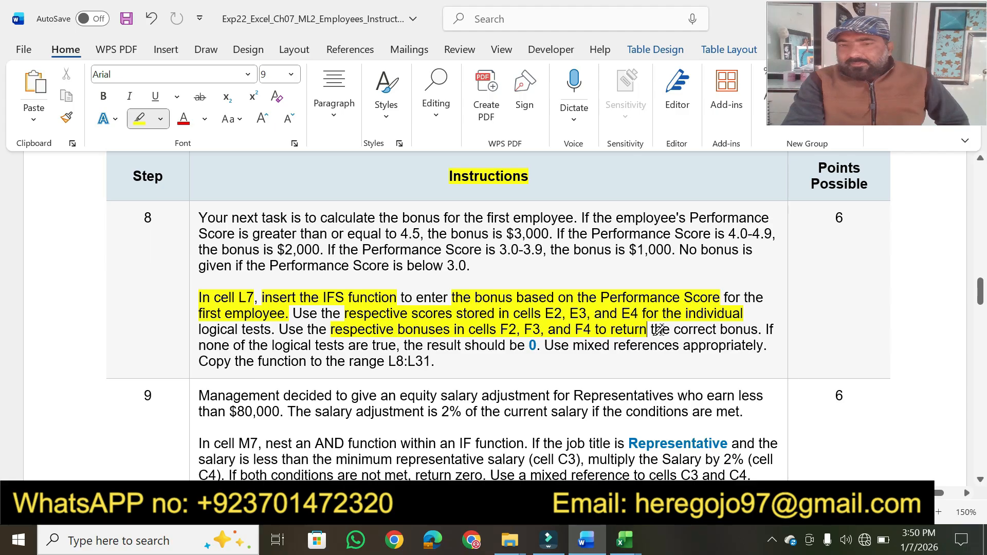
mouse_move(650, 330)
left_mouse_down()
mouse_move(756, 329)
mouse_move(735, 330)
left_mouse_up()
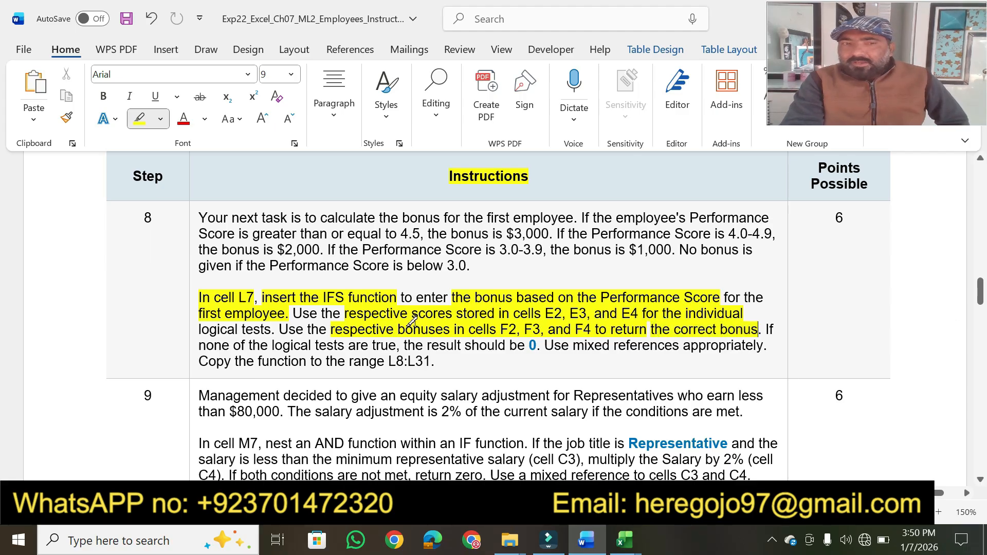
mouse_move(273, 345)
left_mouse_down()
mouse_move(531, 343)
mouse_move(436, 361)
left_mouse_up()
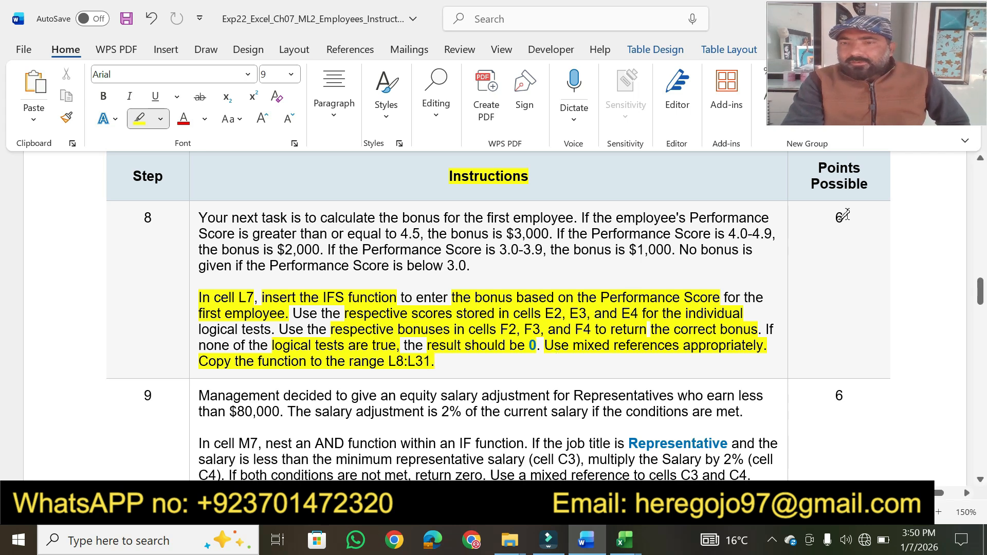
left_click_drag(838, 220, 829, 219)
- Highlight step 9's key phrases, from "cell M7" and "nest an AND function within an IF function" to "return zero.", and its points value
scroll(980, 481, "down", 3)
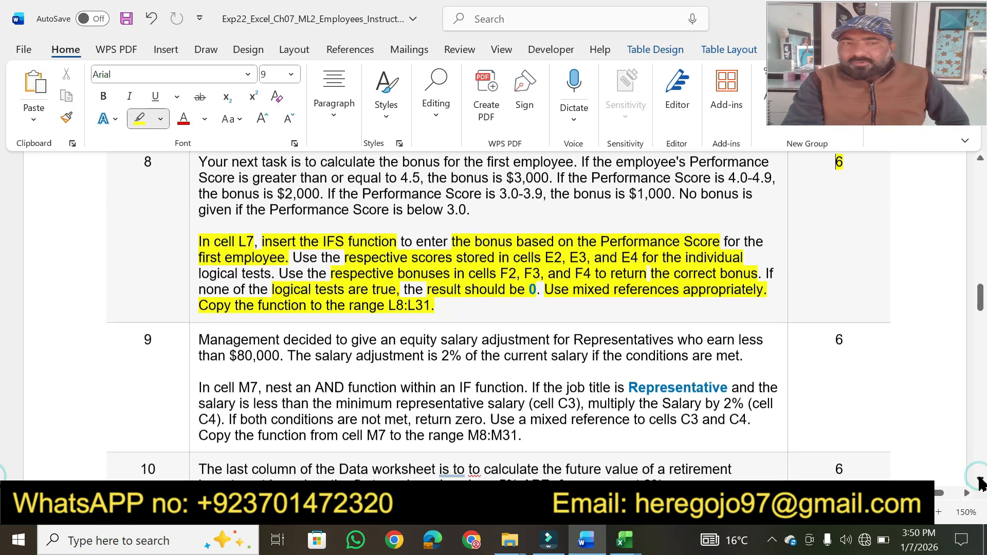
scroll(981, 483, "down", 2)
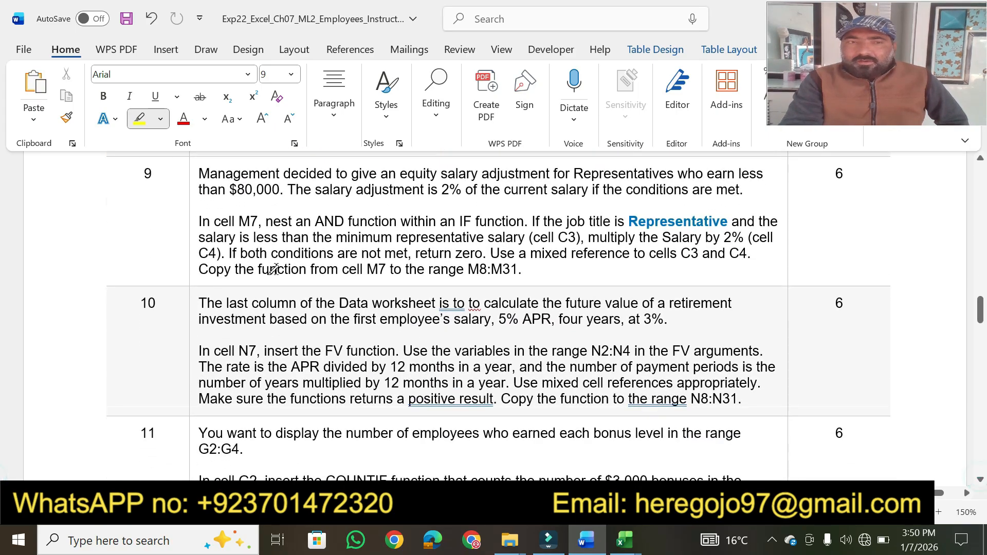
mouse_move(212, 222)
left_mouse_down()
mouse_move(354, 236)
mouse_move(402, 222)
mouse_move(728, 222)
left_mouse_up()
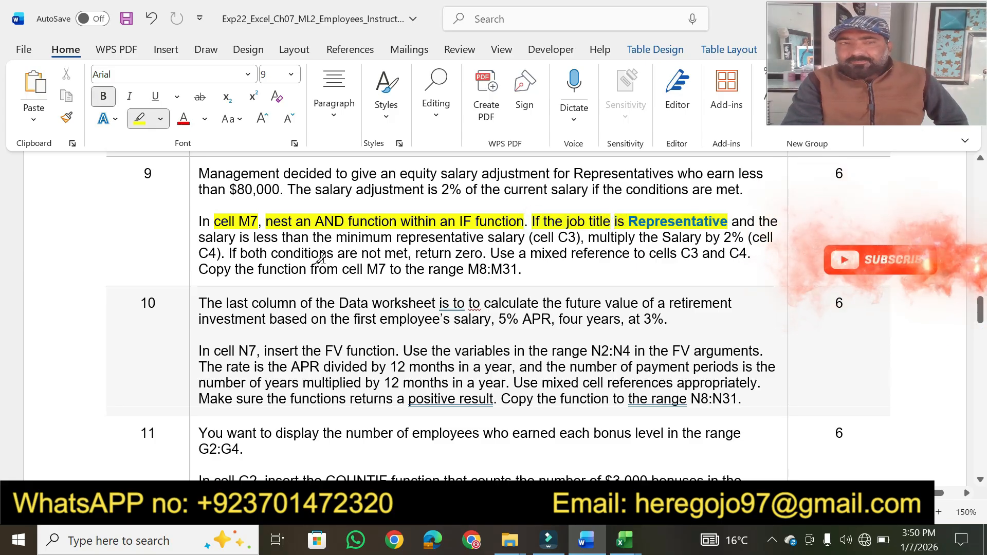
left_click_drag(255, 238, 772, 238)
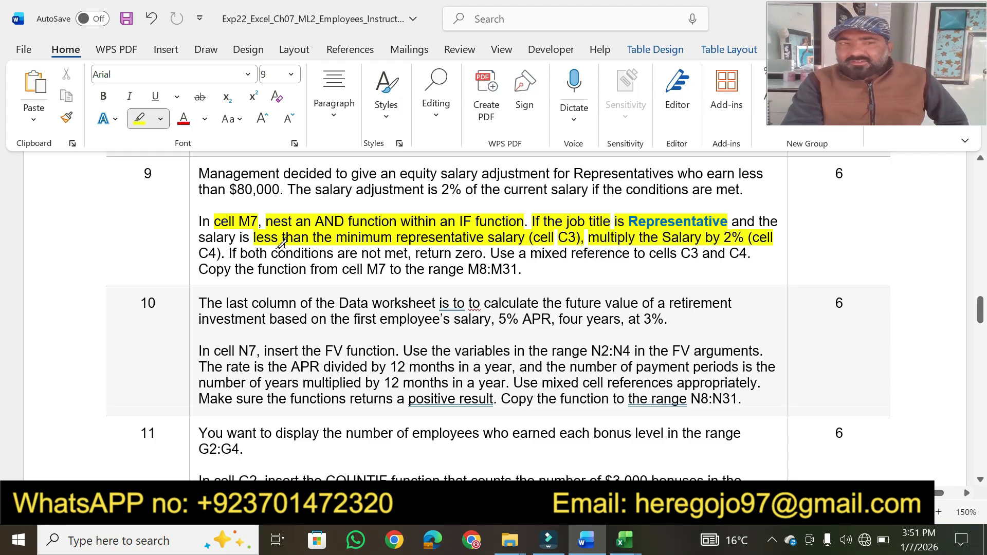
left_click_drag(213, 252, 199, 253)
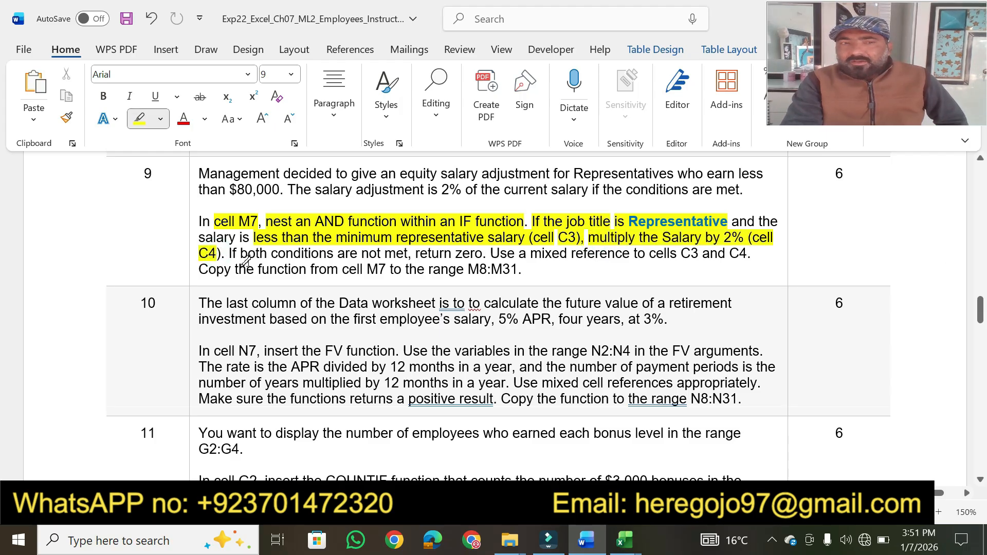
left_click_drag(271, 253, 483, 254)
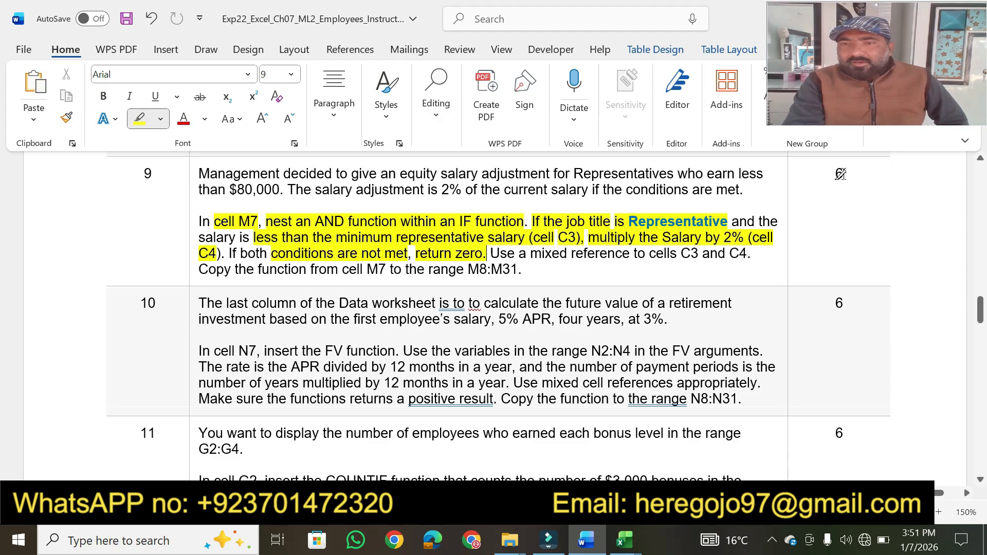
left_click_drag(840, 174, 827, 178)
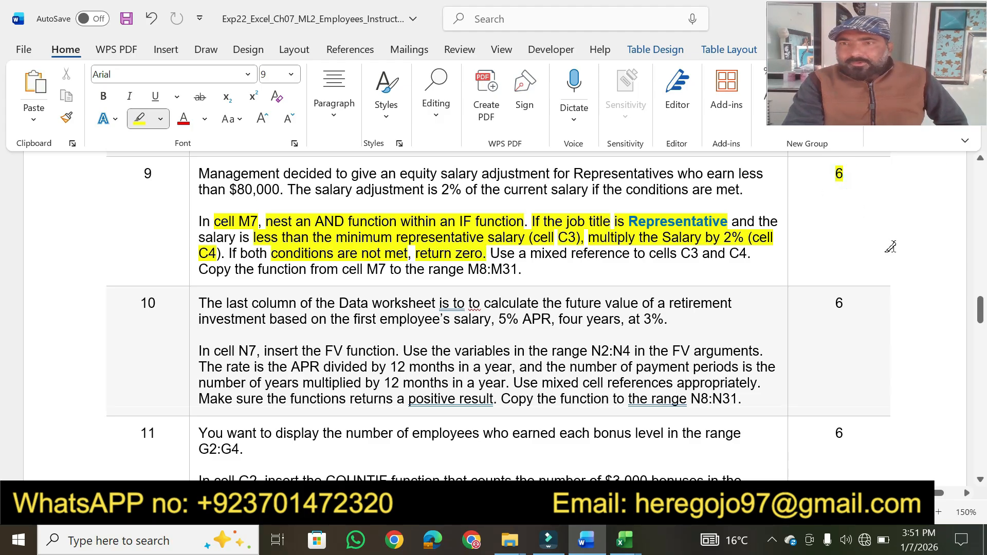
- Review the highlighted instructions from the project description through steps 1 to 7, and return to the document's beginning
left_click_drag(980, 311, 981, 193)
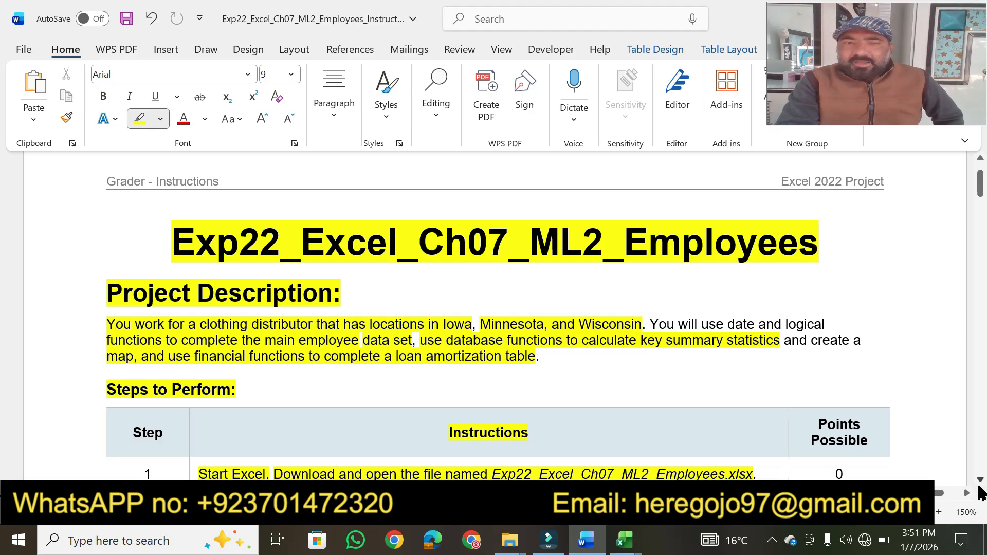
scroll(979, 492, "down", 2)
scroll(980, 492, "down", 7)
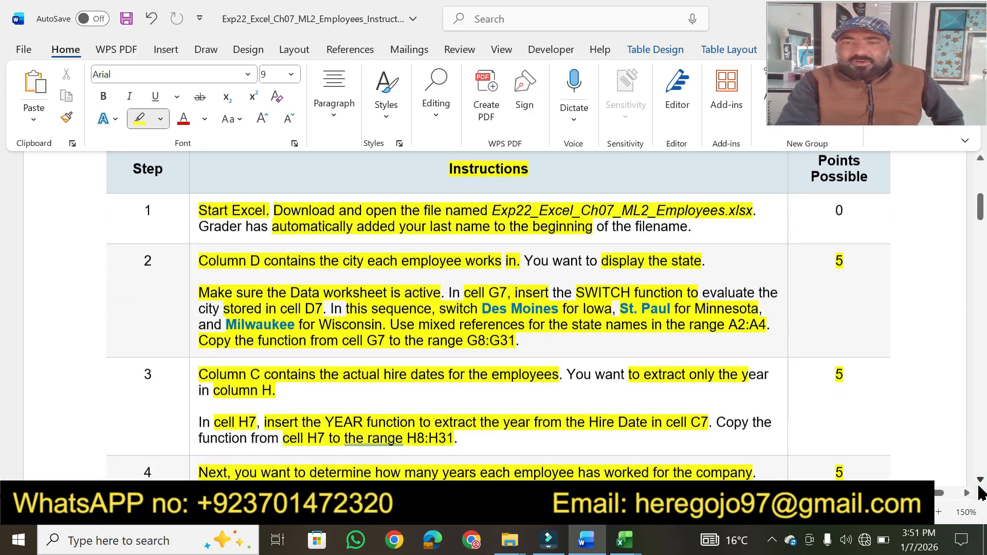
scroll(981, 495, "down", 1)
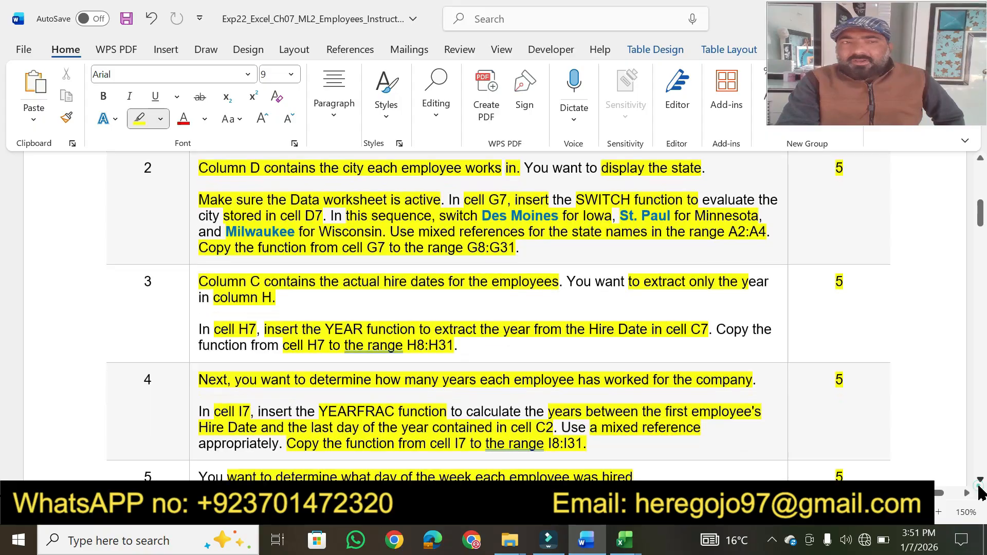
scroll(980, 493, "down", 3)
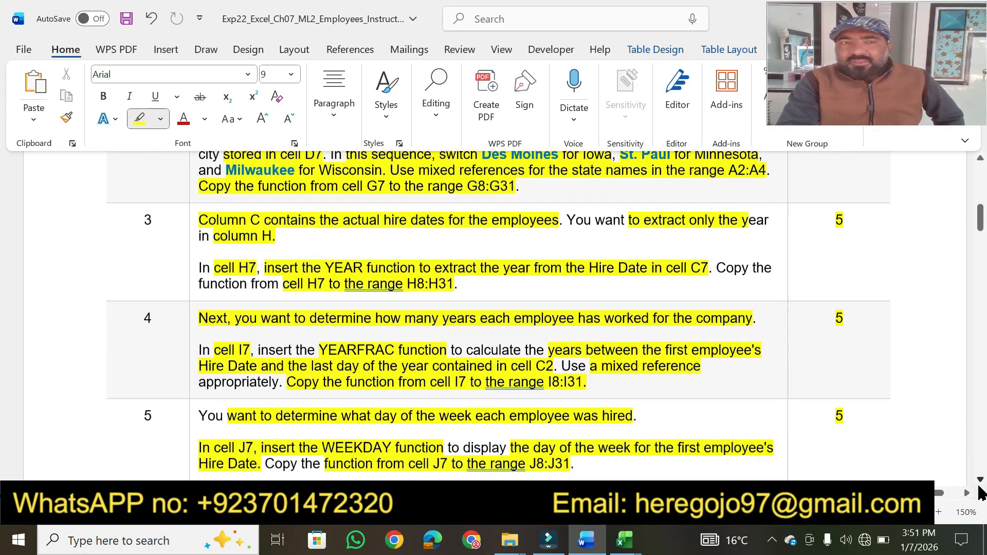
scroll(981, 493, "down", 2)
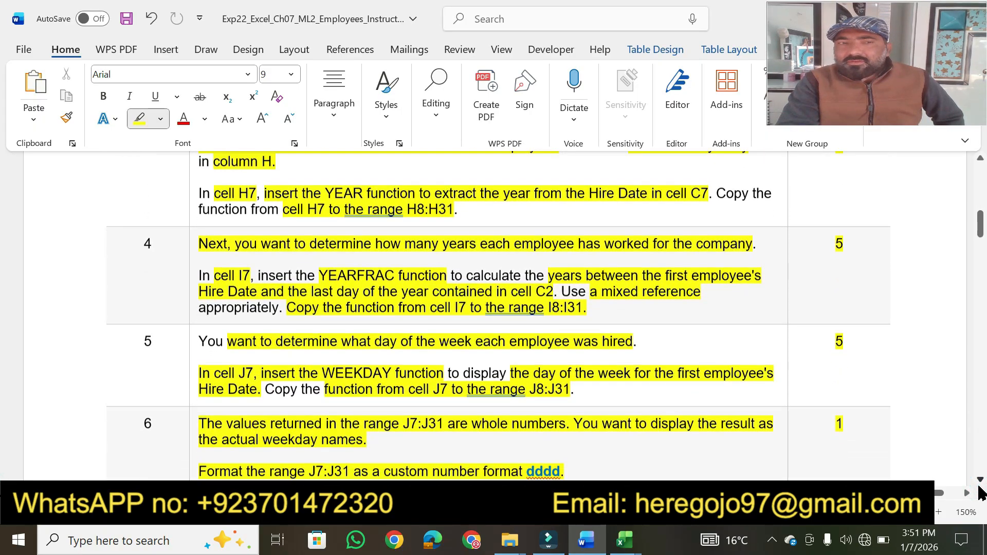
scroll(982, 494, "down", 2)
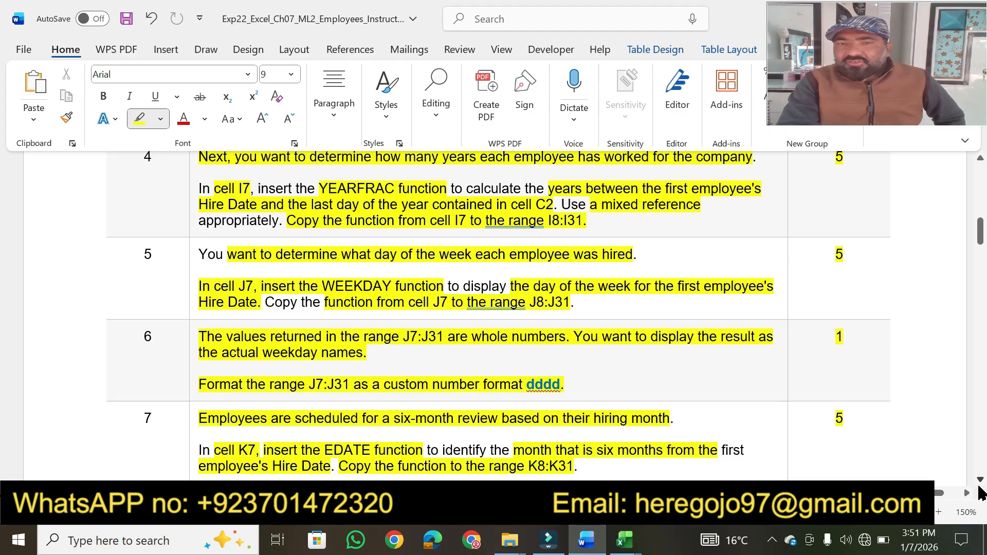
scroll(980, 488, "down", 4)
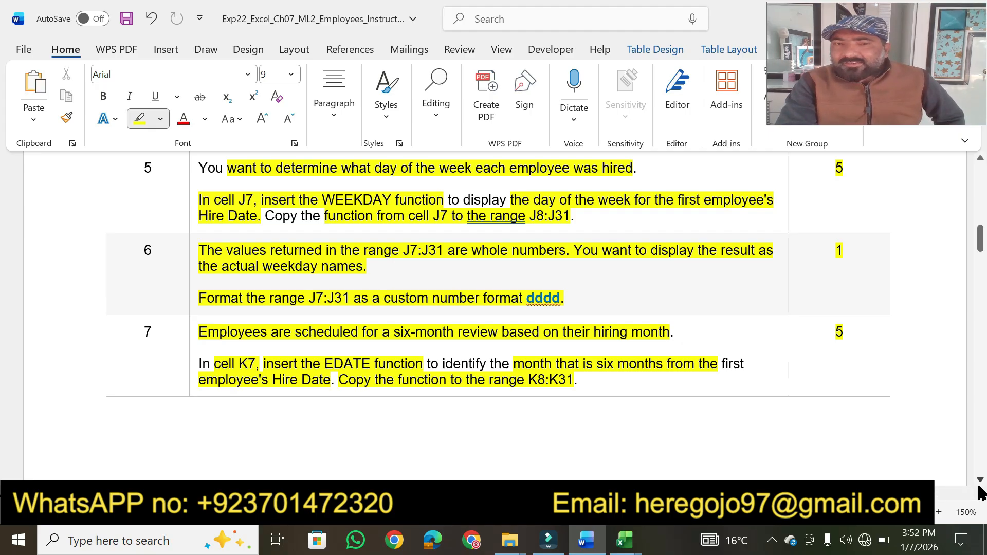
scroll(979, 491, "down", 3)
scroll(979, 492, "down", 3)
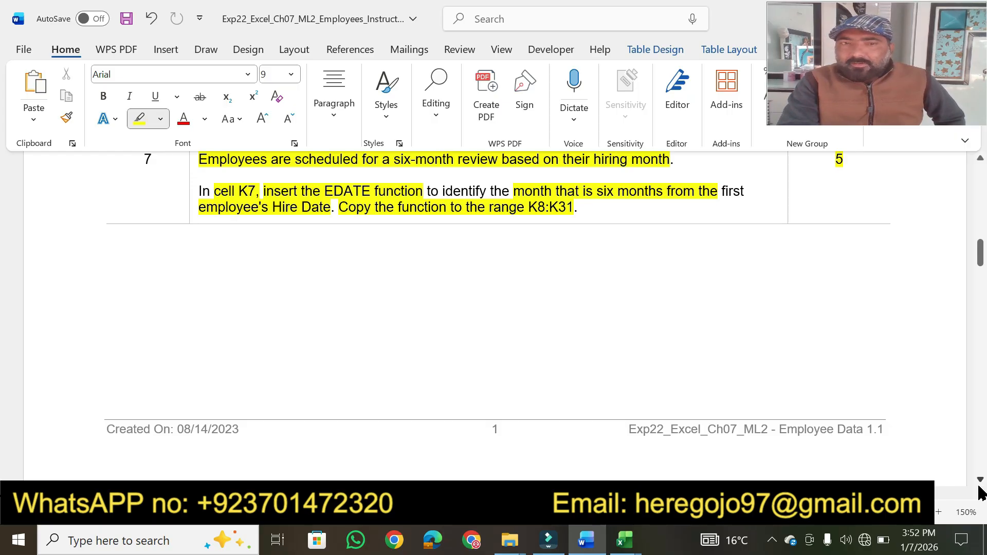
scroll(979, 493, "down", 3)
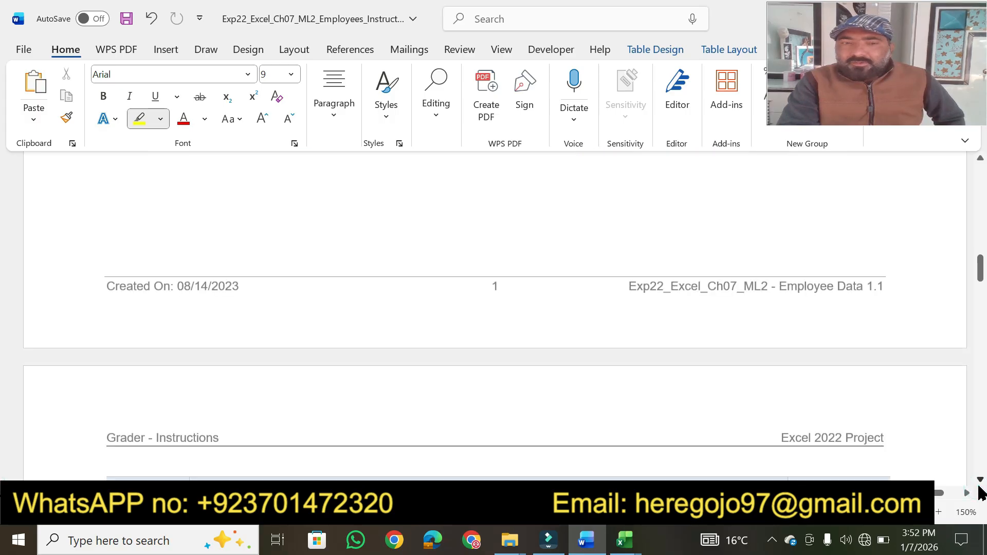
scroll(979, 493, "down", 8)
scroll(980, 493, "down", 2)
left_click_drag(979, 316, 980, 202)
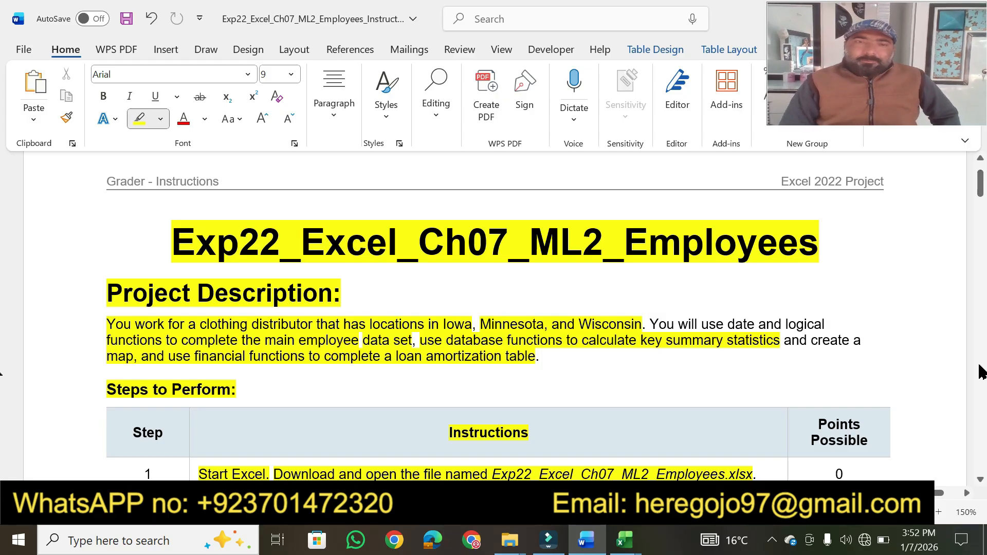